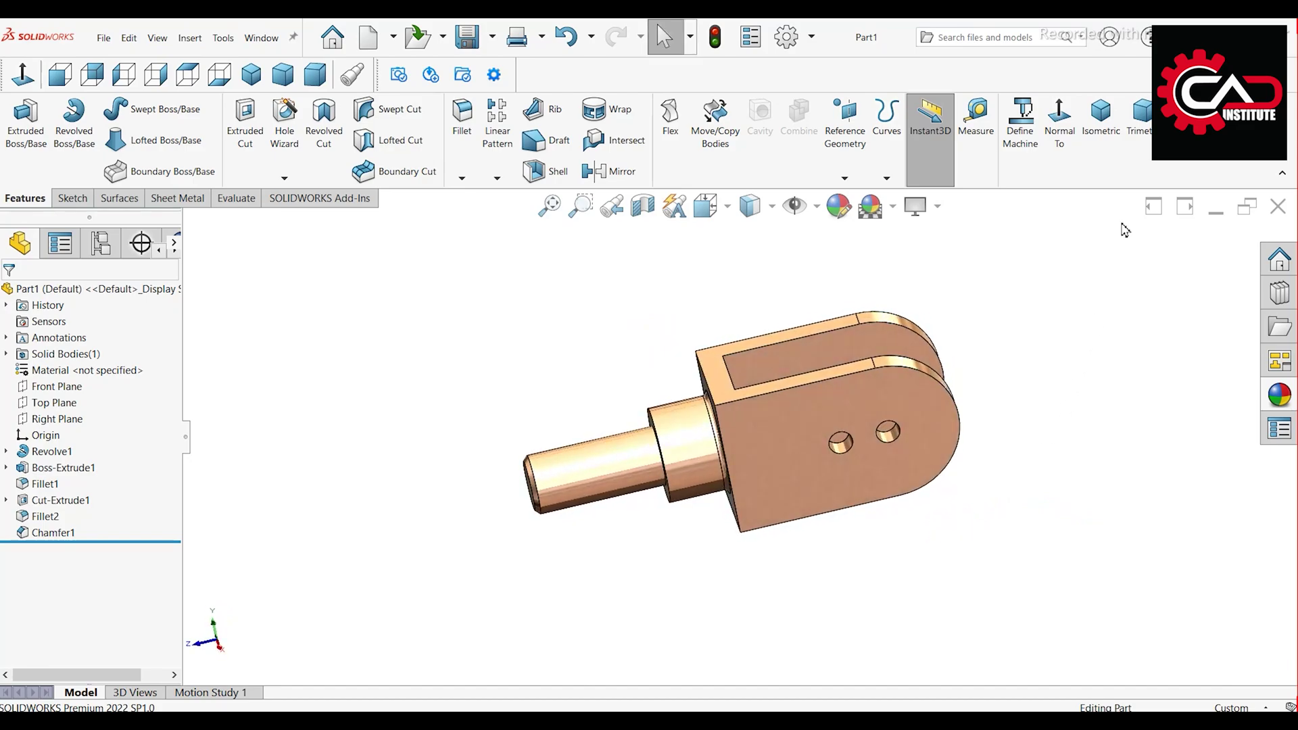
- Close the finished clevis part and create a new part document, Part2
click(1101, 122)
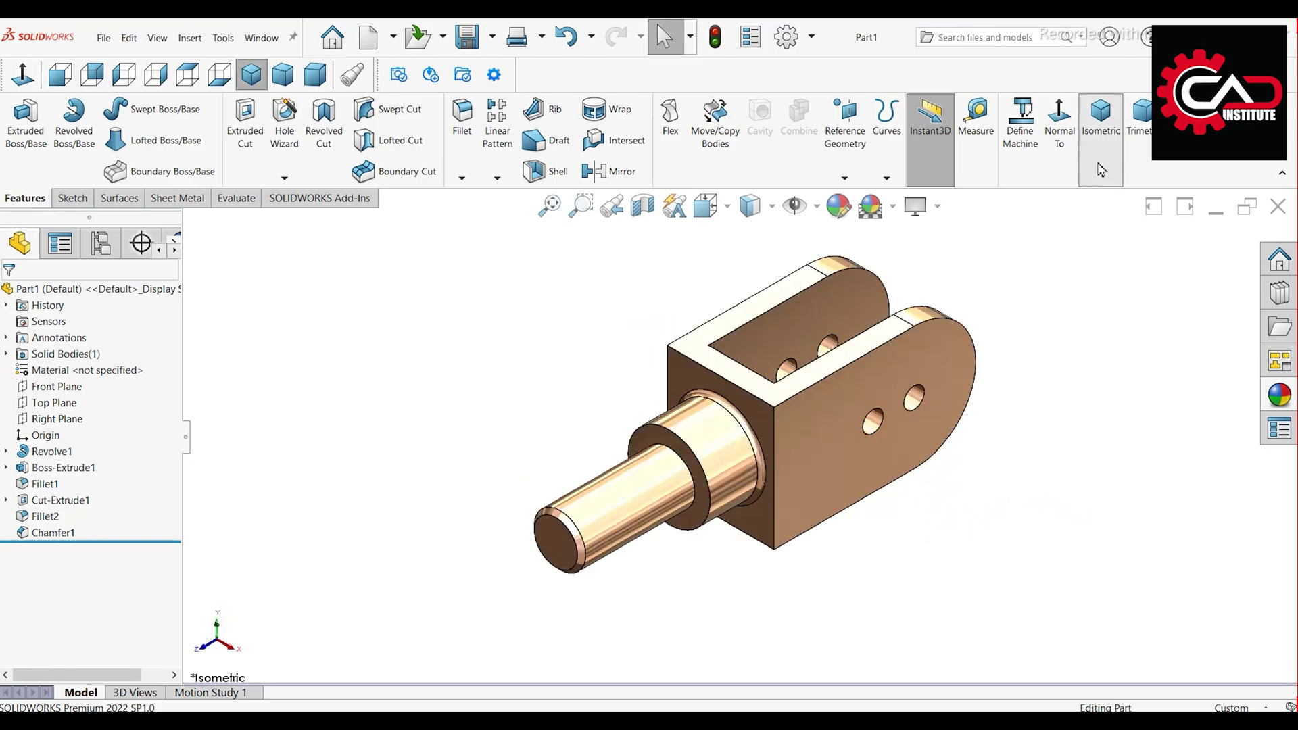
click(1278, 208)
click(251, 38)
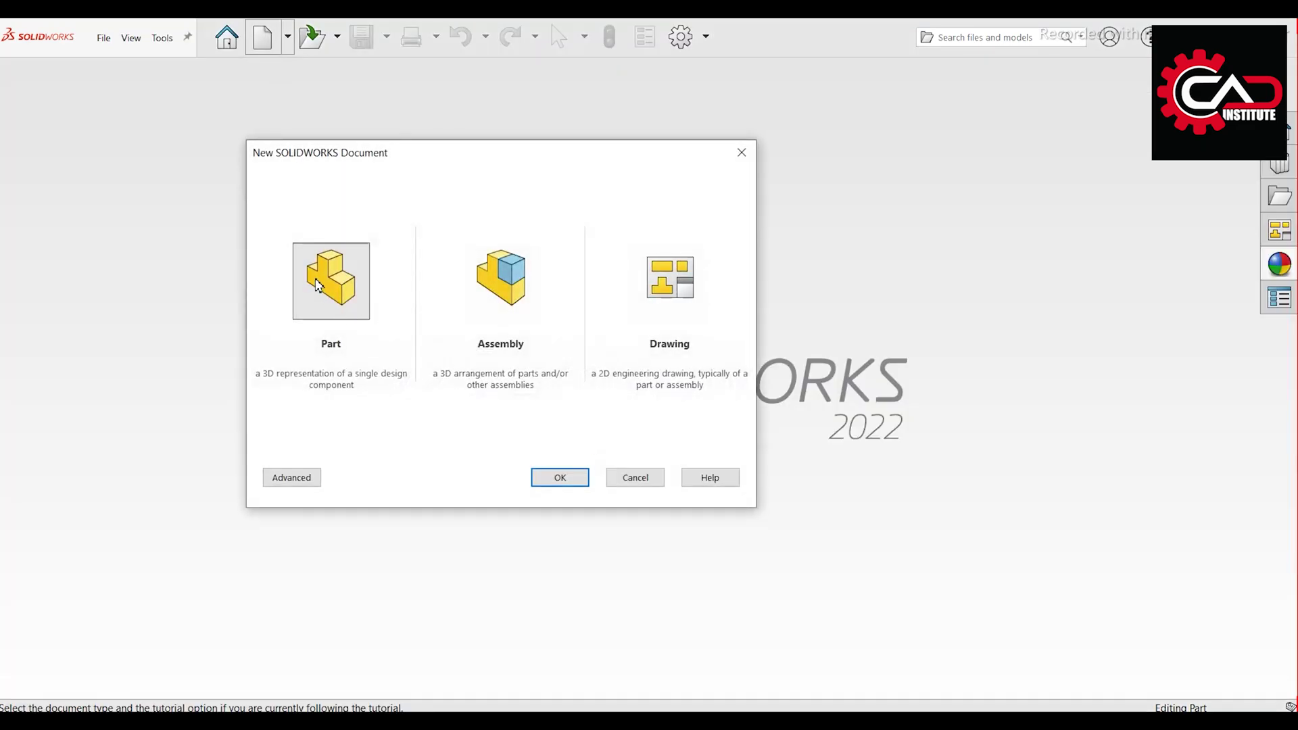
click(318, 287)
click(561, 478)
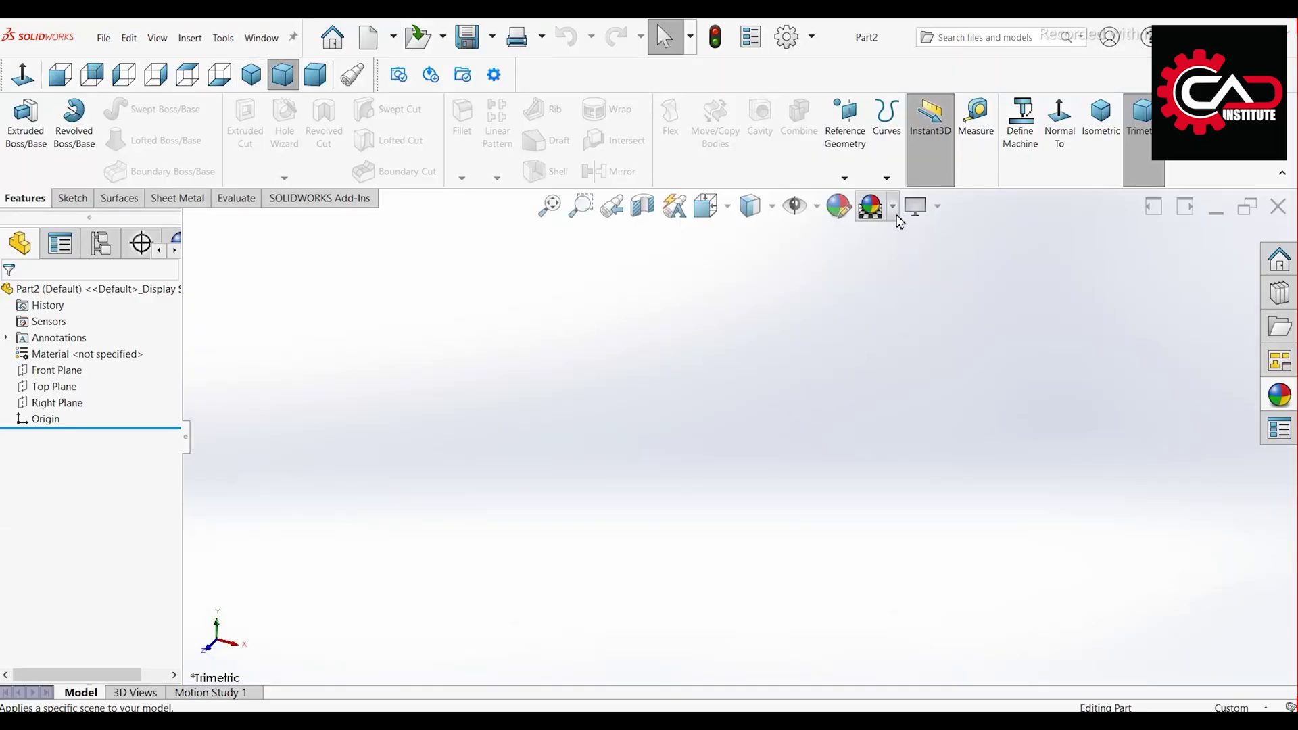
- Apply the Plain White scene as the viewport background
click(882, 207)
click(913, 247)
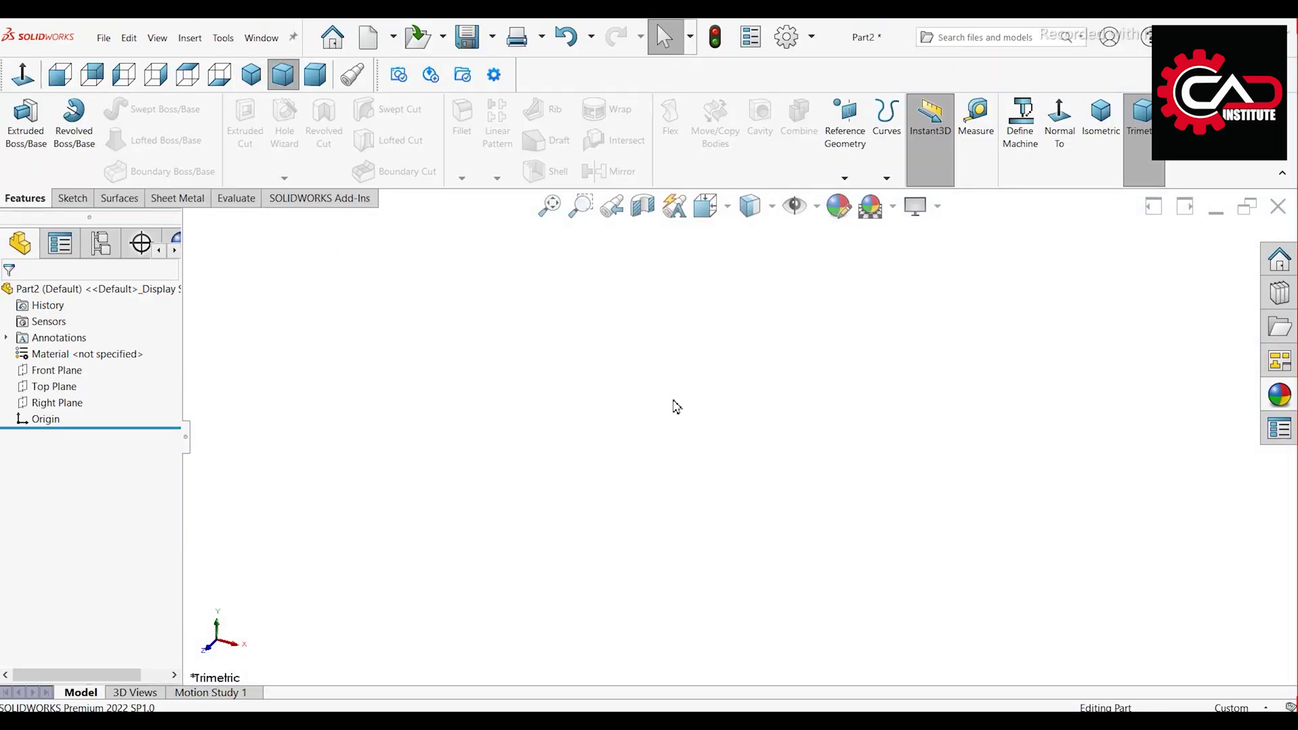
click(57, 403)
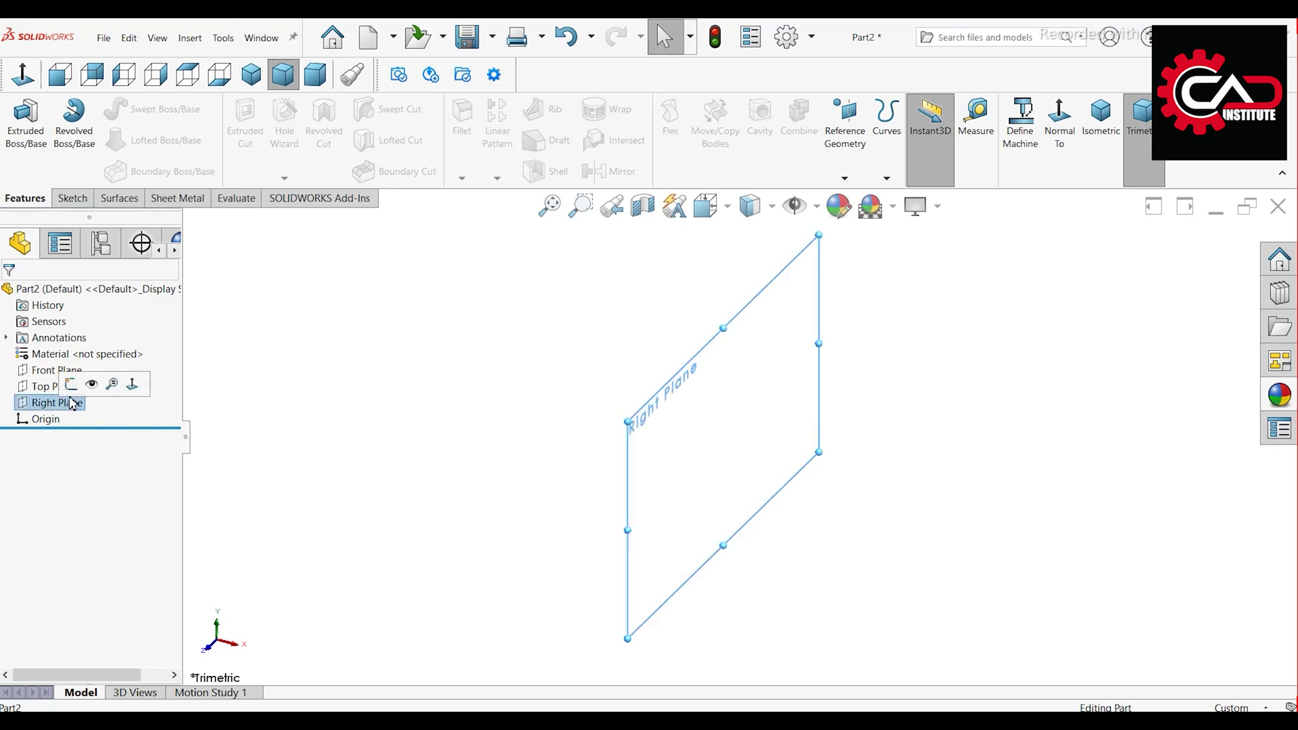
- On the Right Plane, sketch a closed stepped L-shaped line outline starting at the origin
click(71, 385)
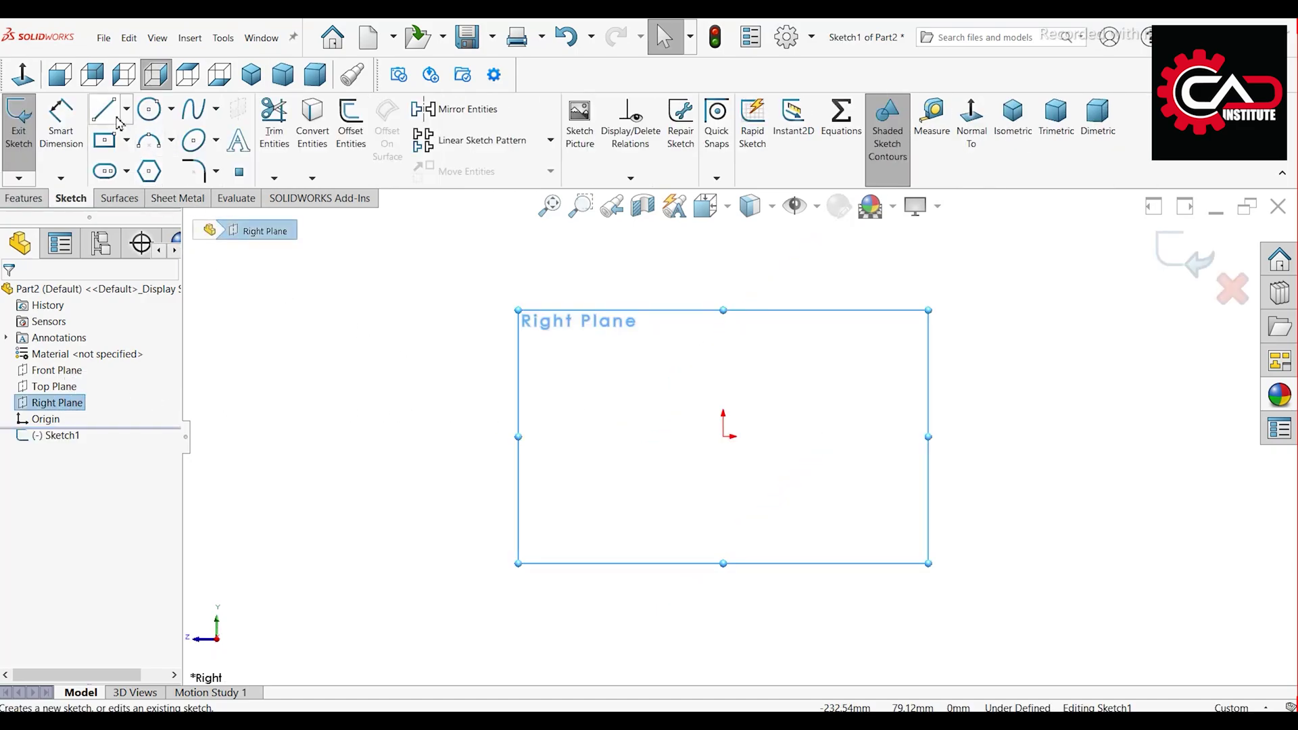
key(l)
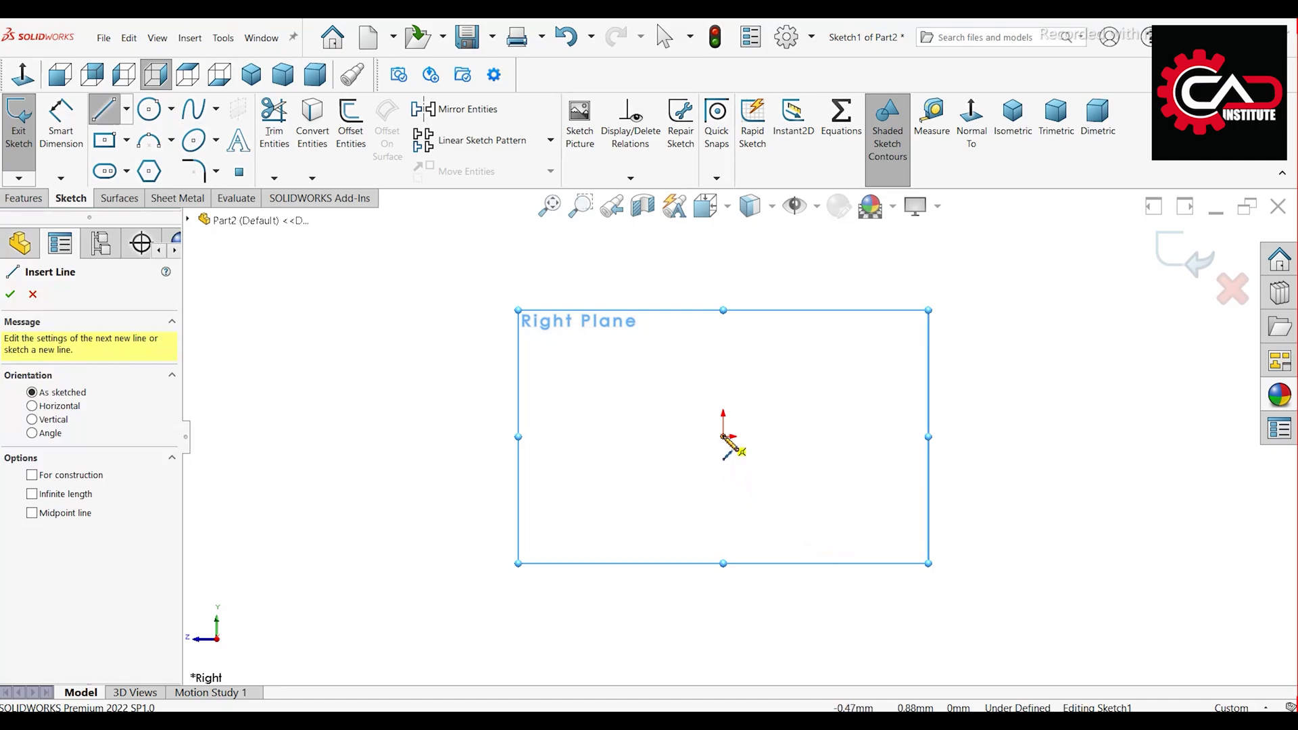
click(724, 437)
click(723, 482)
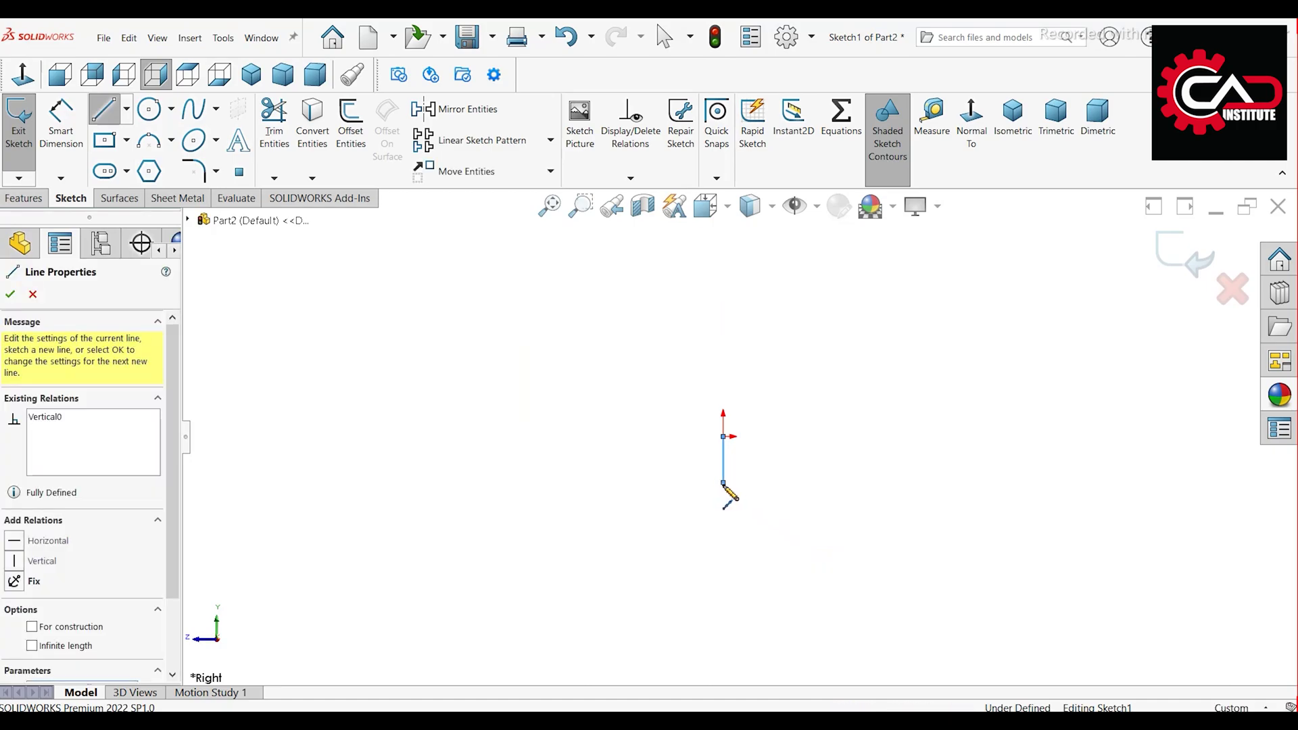
click(877, 482)
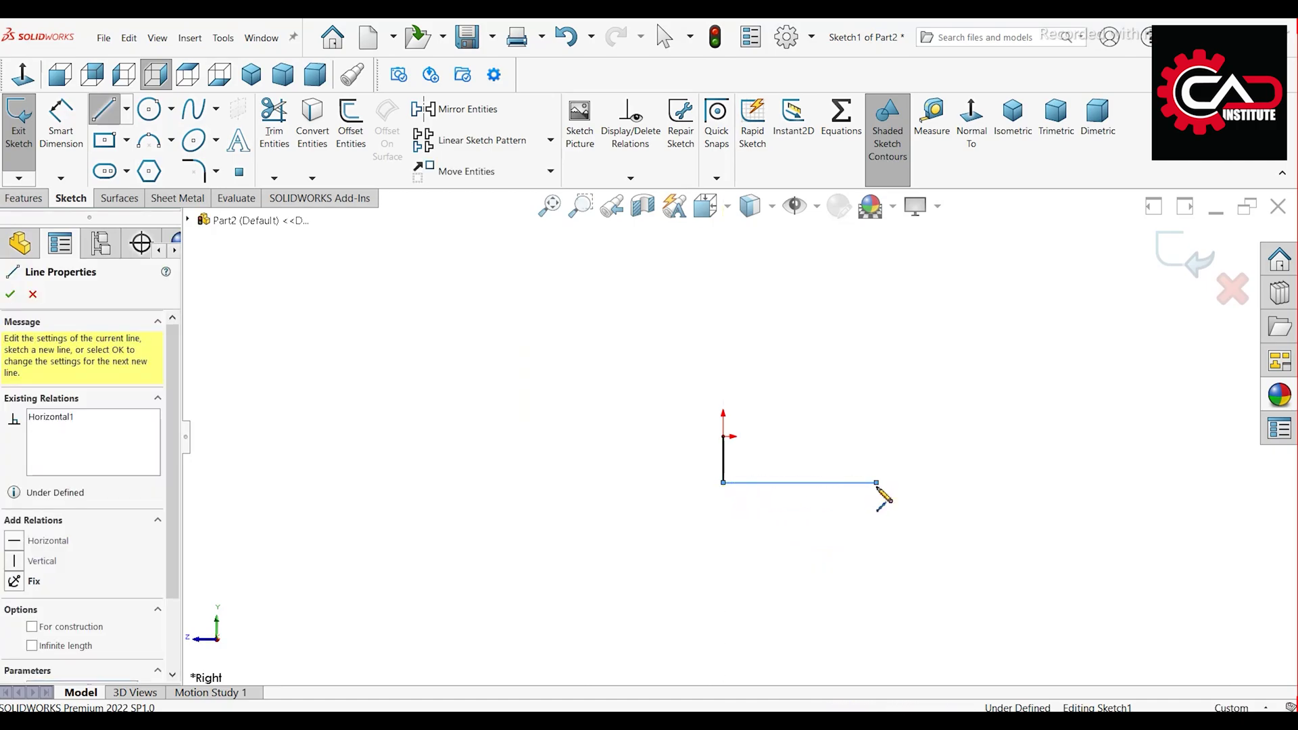
click(877, 536)
click(944, 537)
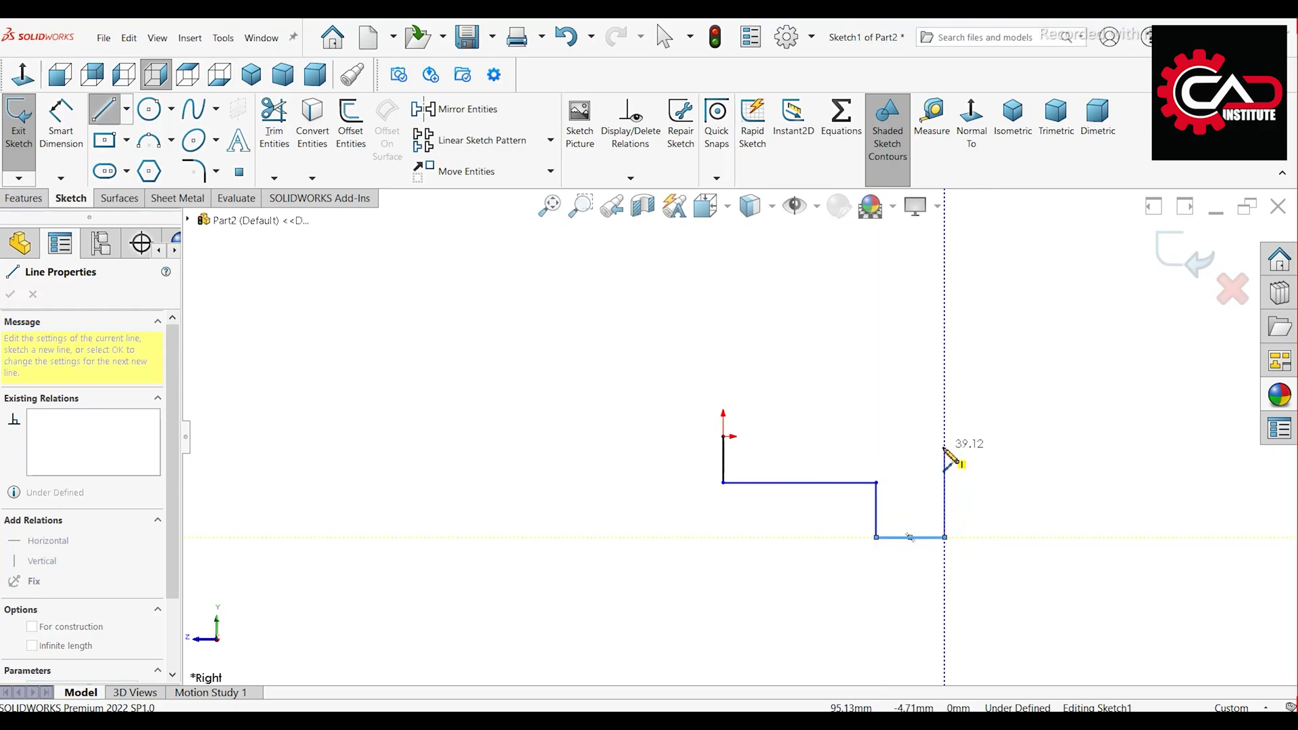
click(944, 437)
click(723, 437)
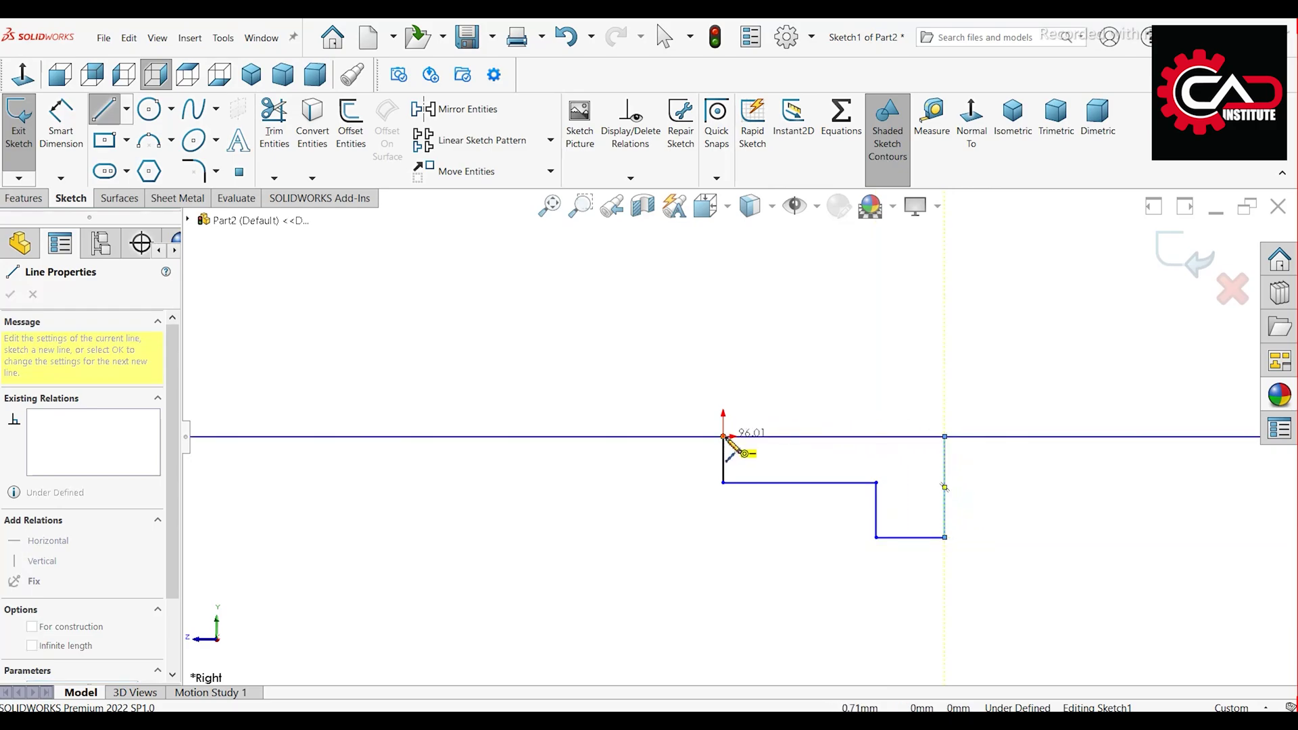
right_click(594, 376)
click(629, 379)
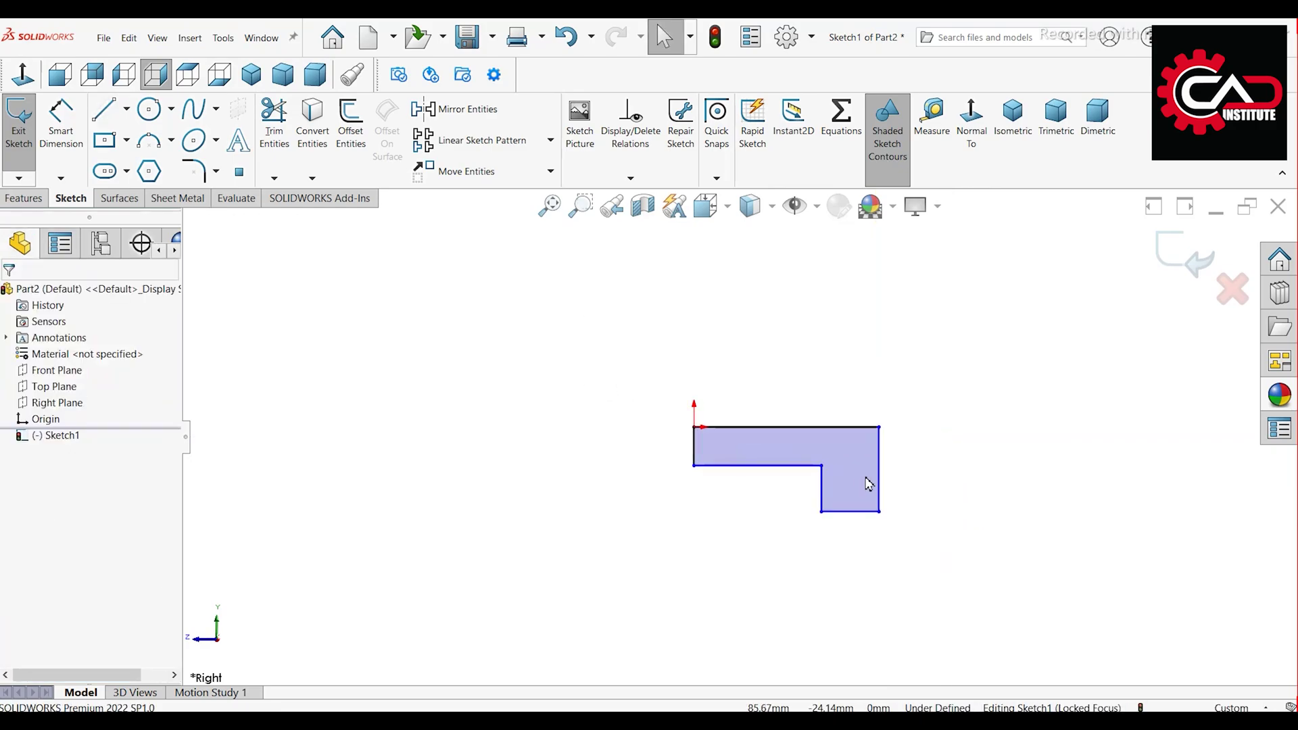
scroll(867, 484, down, 3)
- Dimension the left vertical edge 12.5 mm and the long bottom edge 55 mm
click(61, 122)
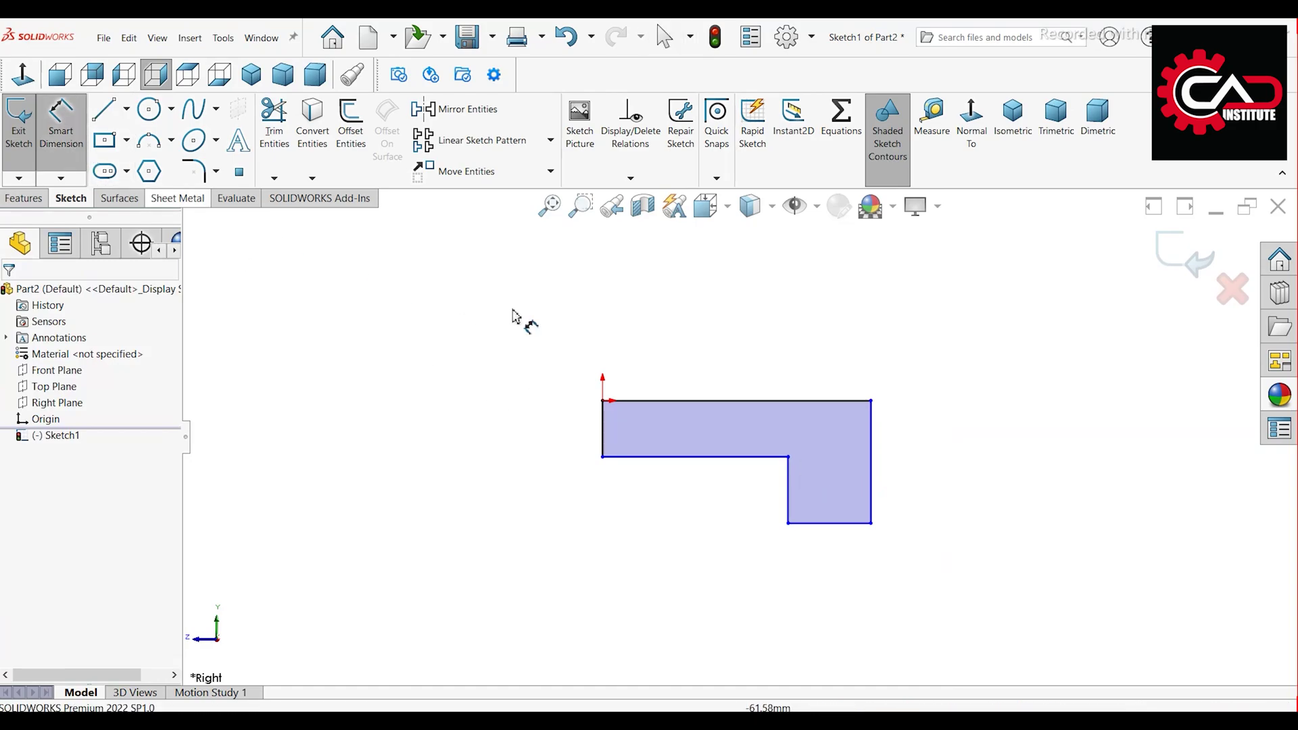
scroll(666, 363, down, 1)
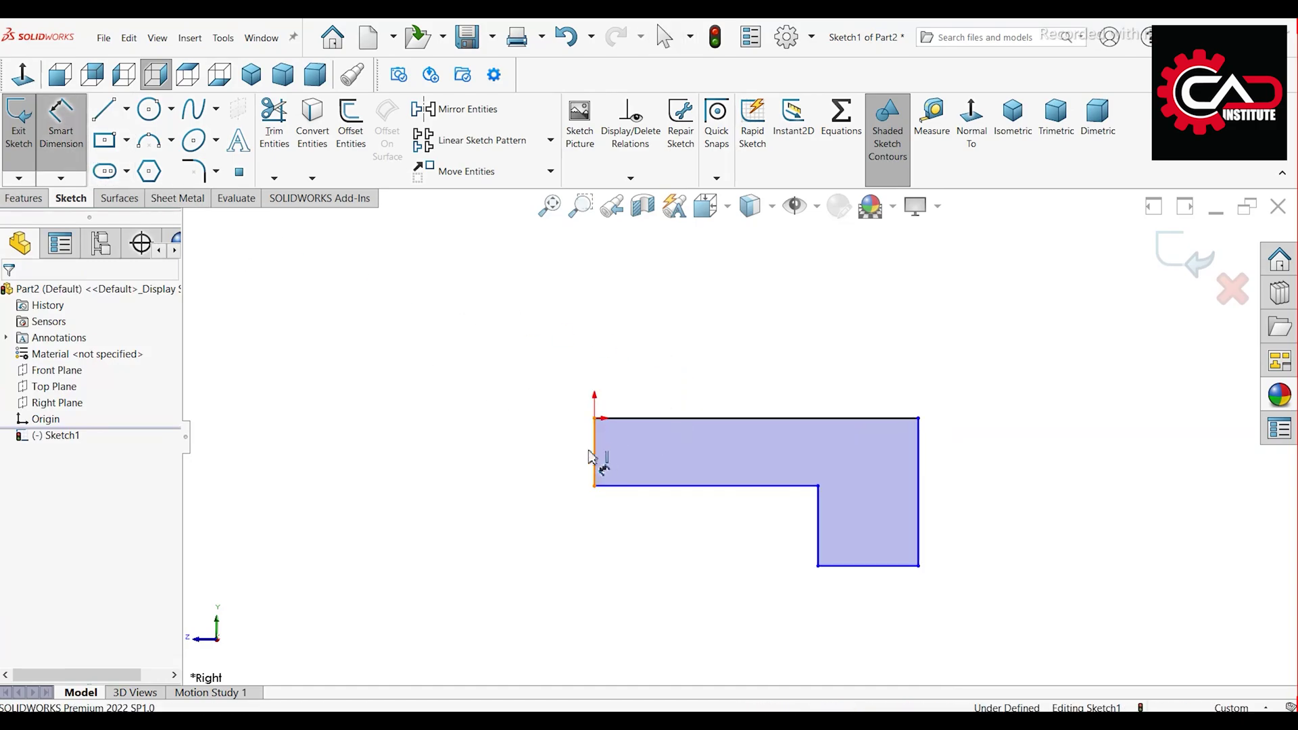
click(595, 456)
click(548, 457)
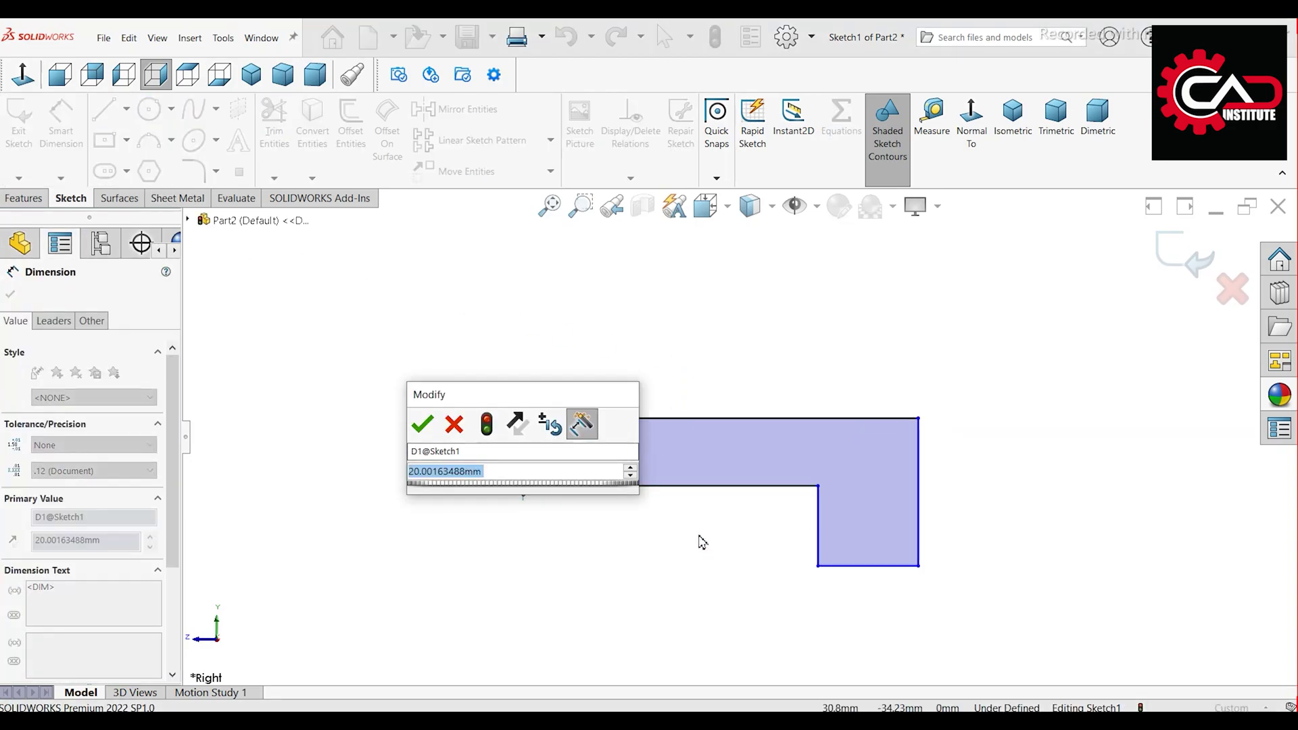
text(12.5)
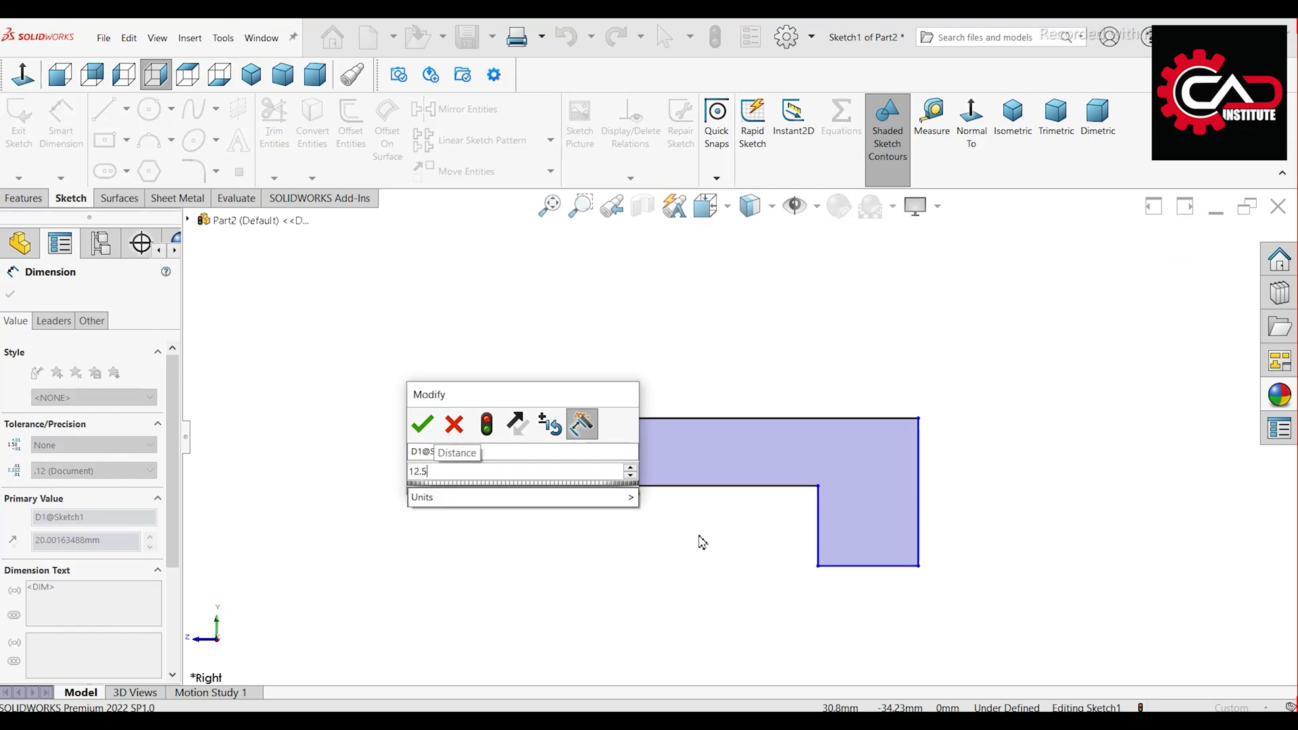
key(Return)
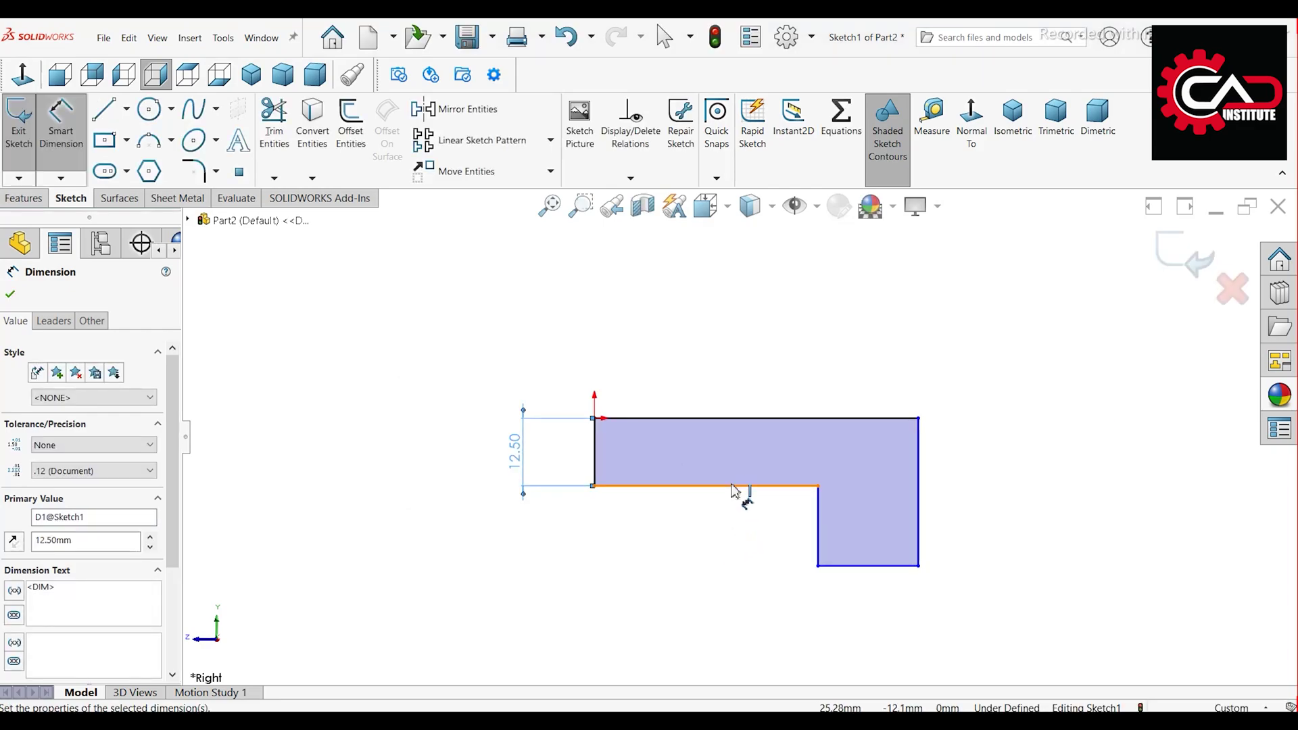
click(739, 487)
click(718, 533)
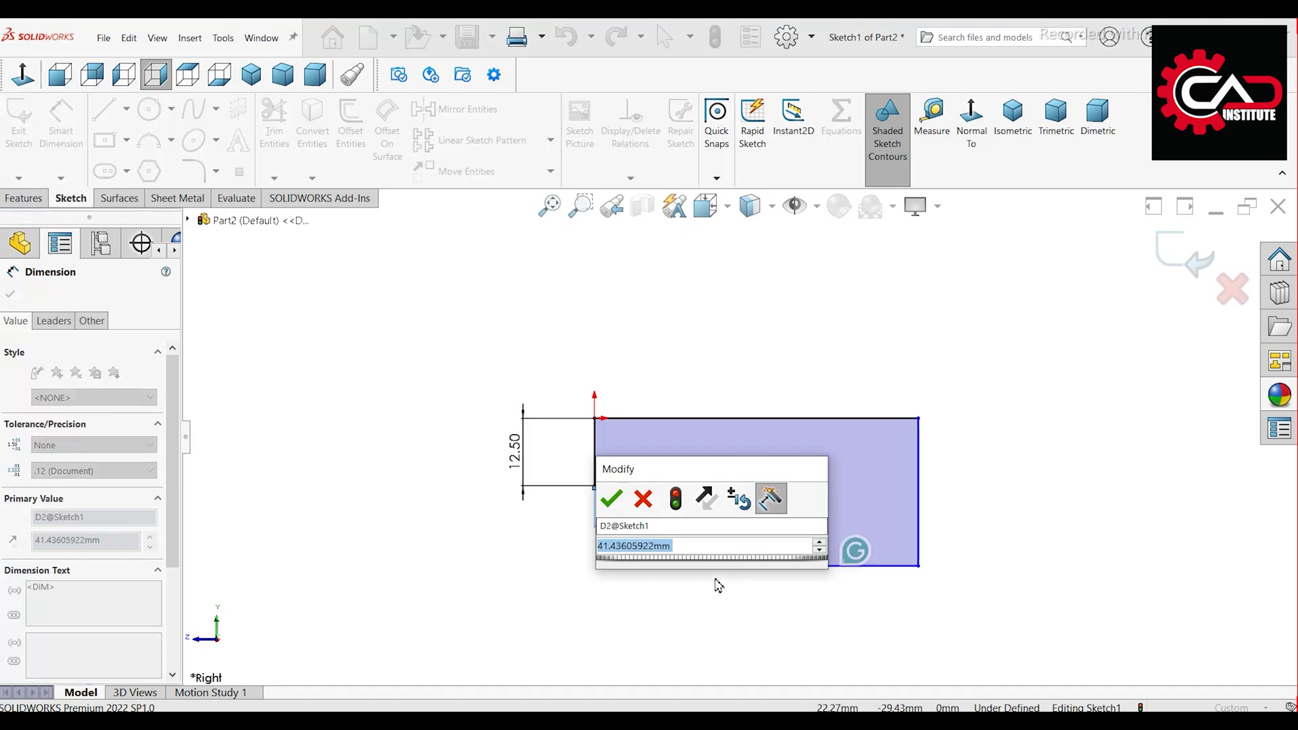
text(55)
key(Return)
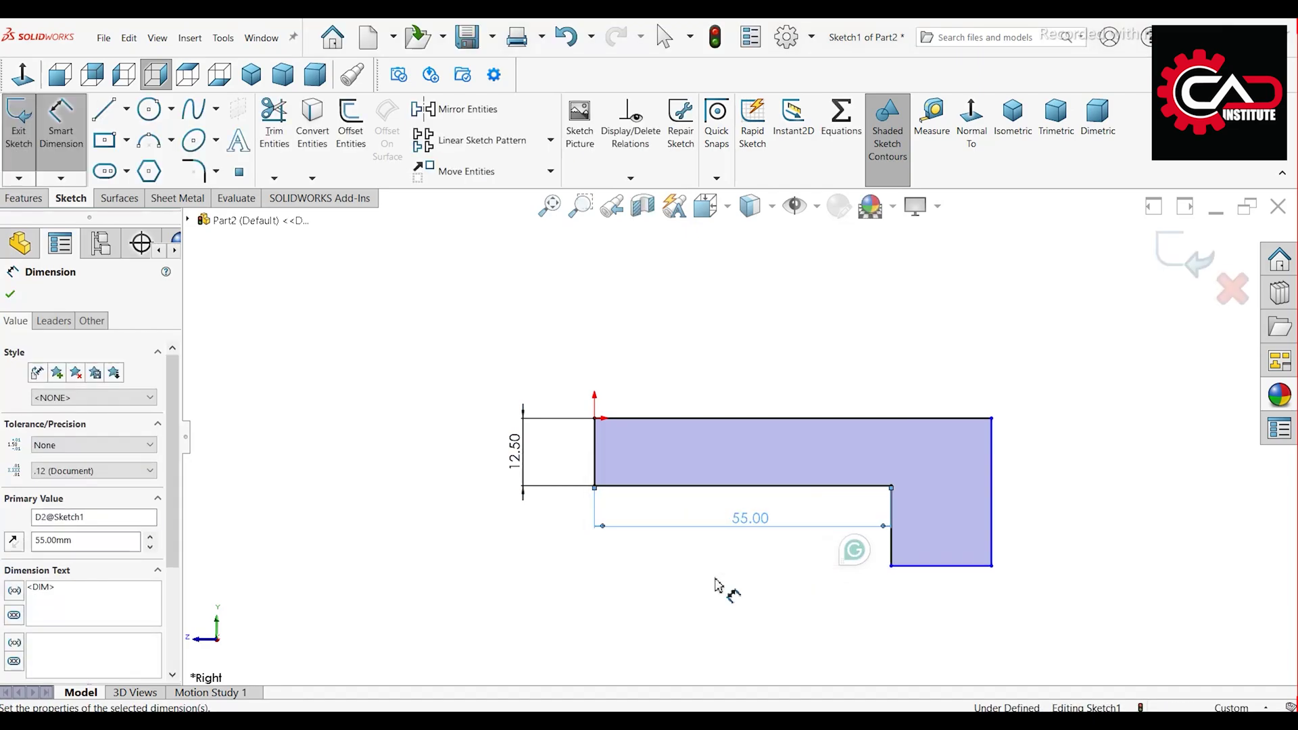
- Dimension the short bottom edge 25 mm and the right edge 20 mm
click(950, 568)
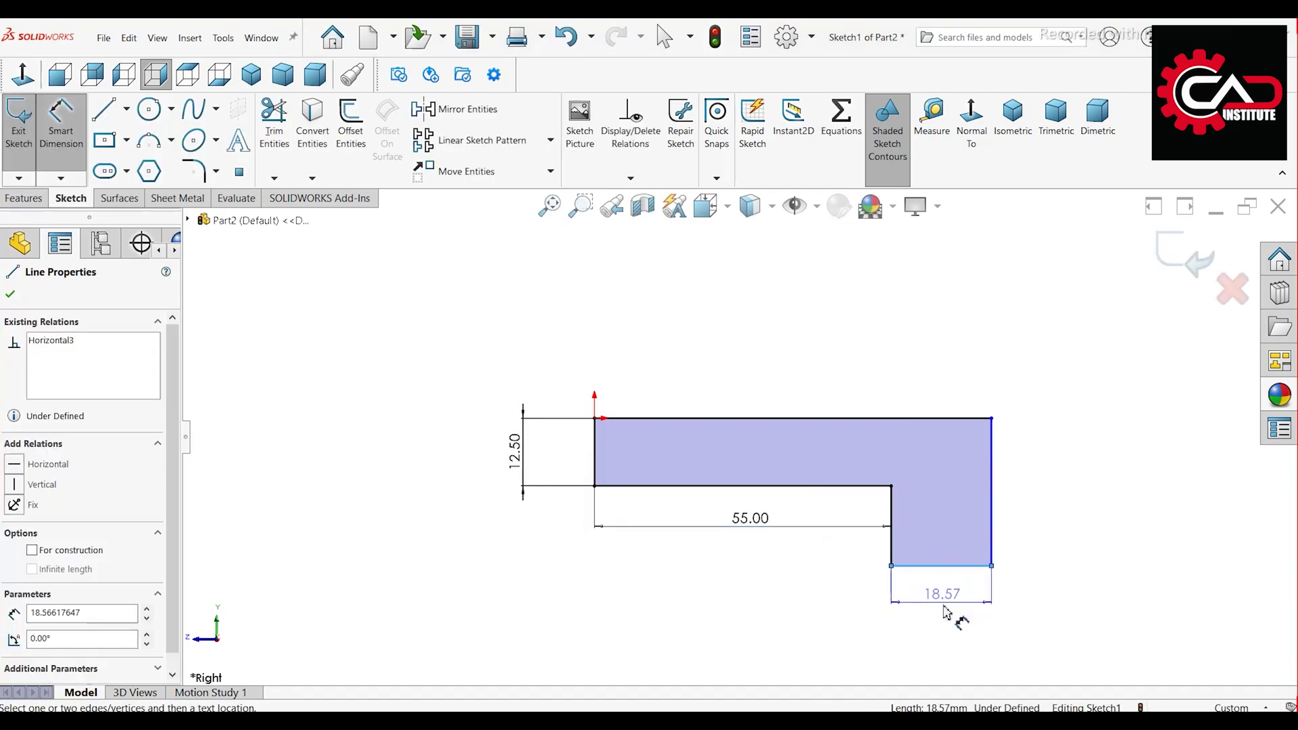
click(951, 583)
text(25)
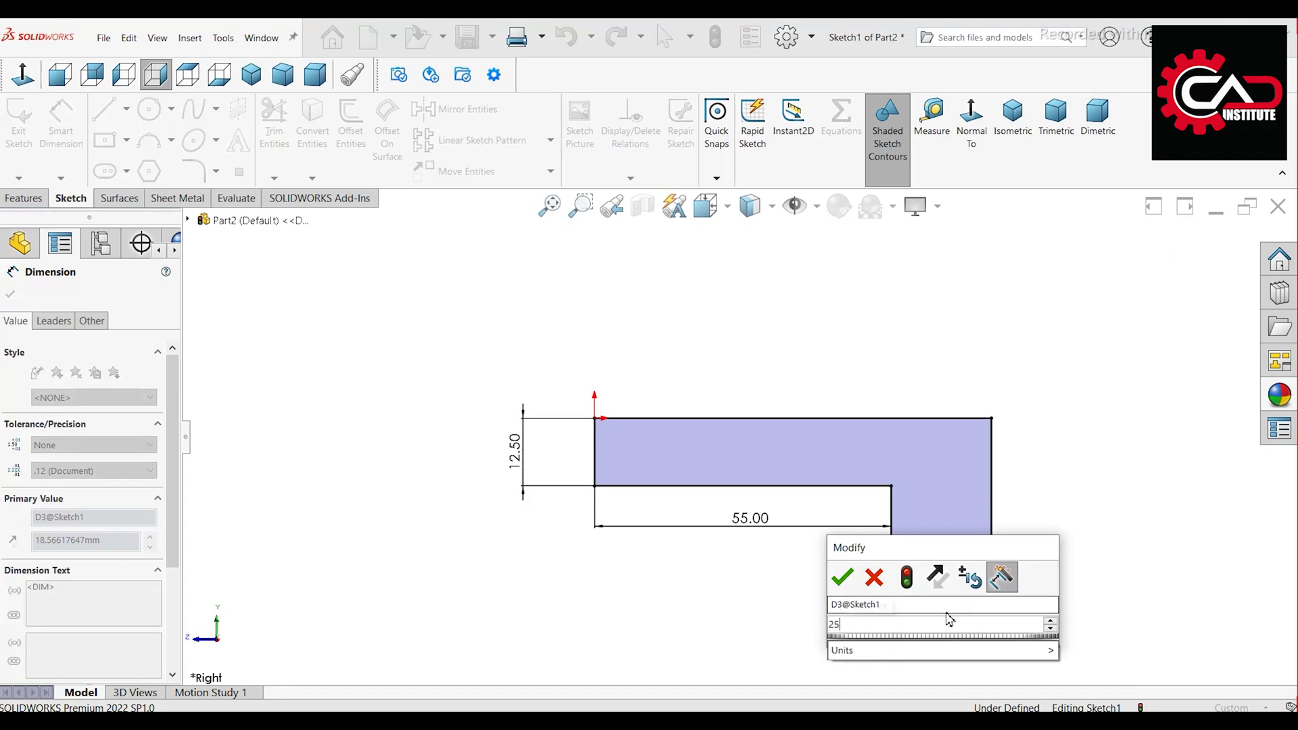
key(Return)
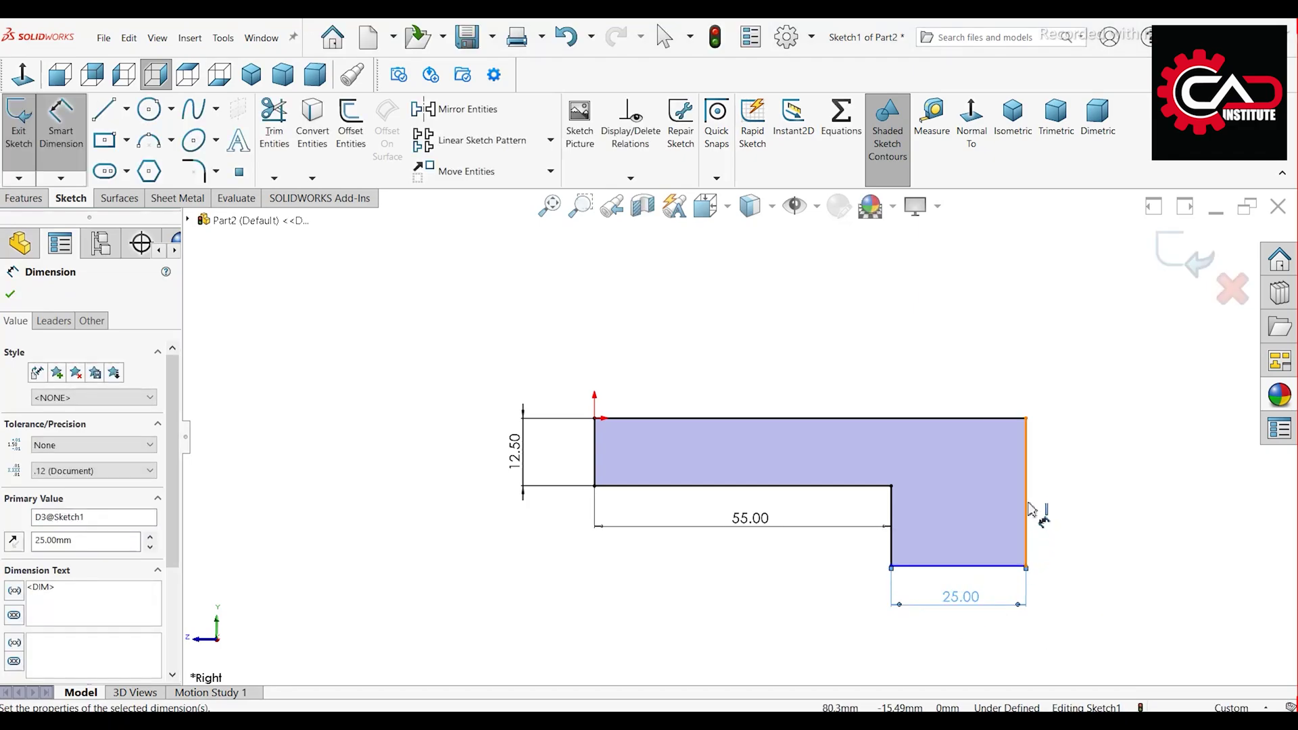
click(1029, 509)
click(1073, 506)
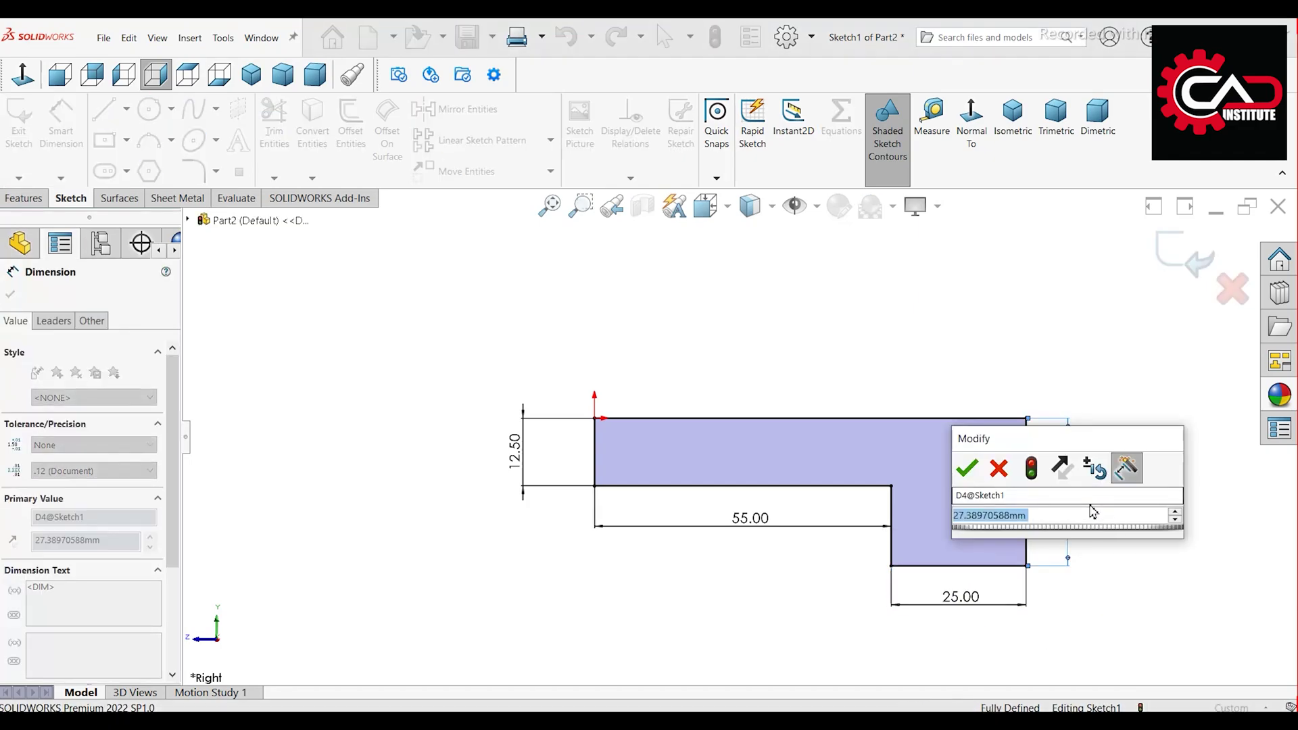
text(20)
key(Return)
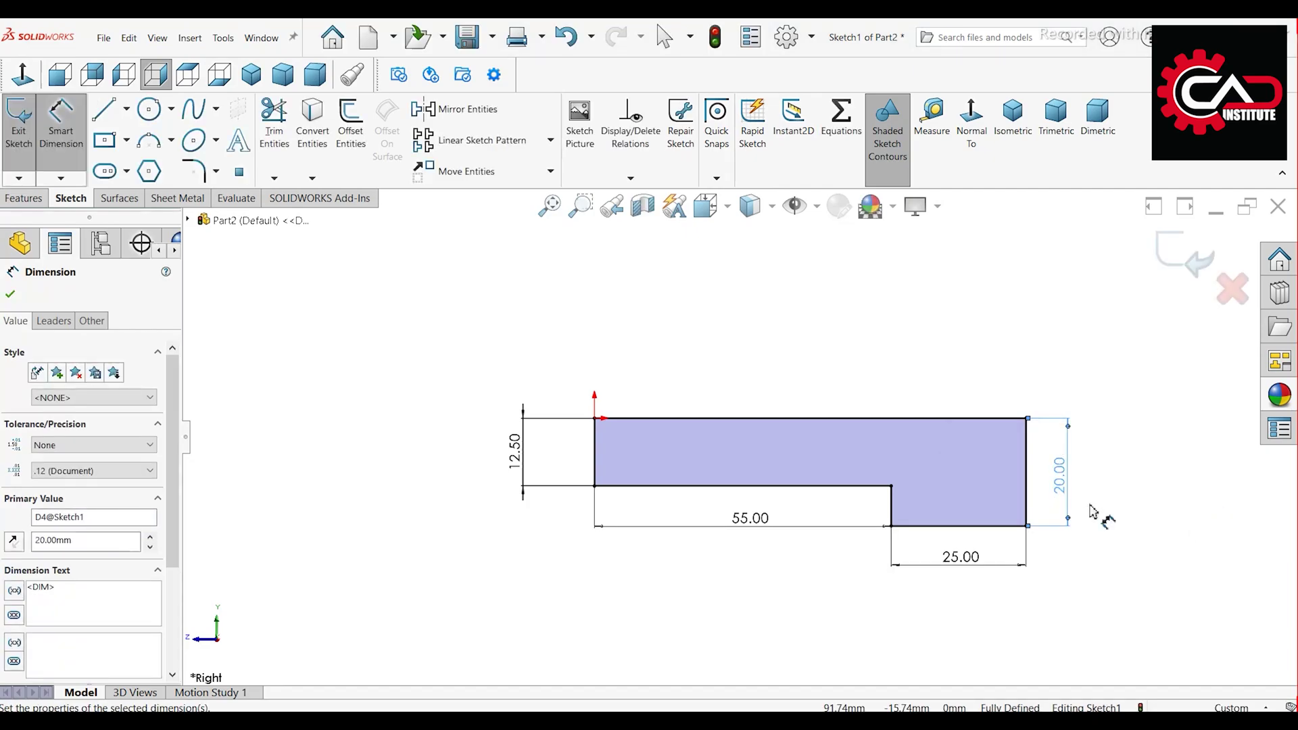
right_click(1094, 459)
click(1129, 443)
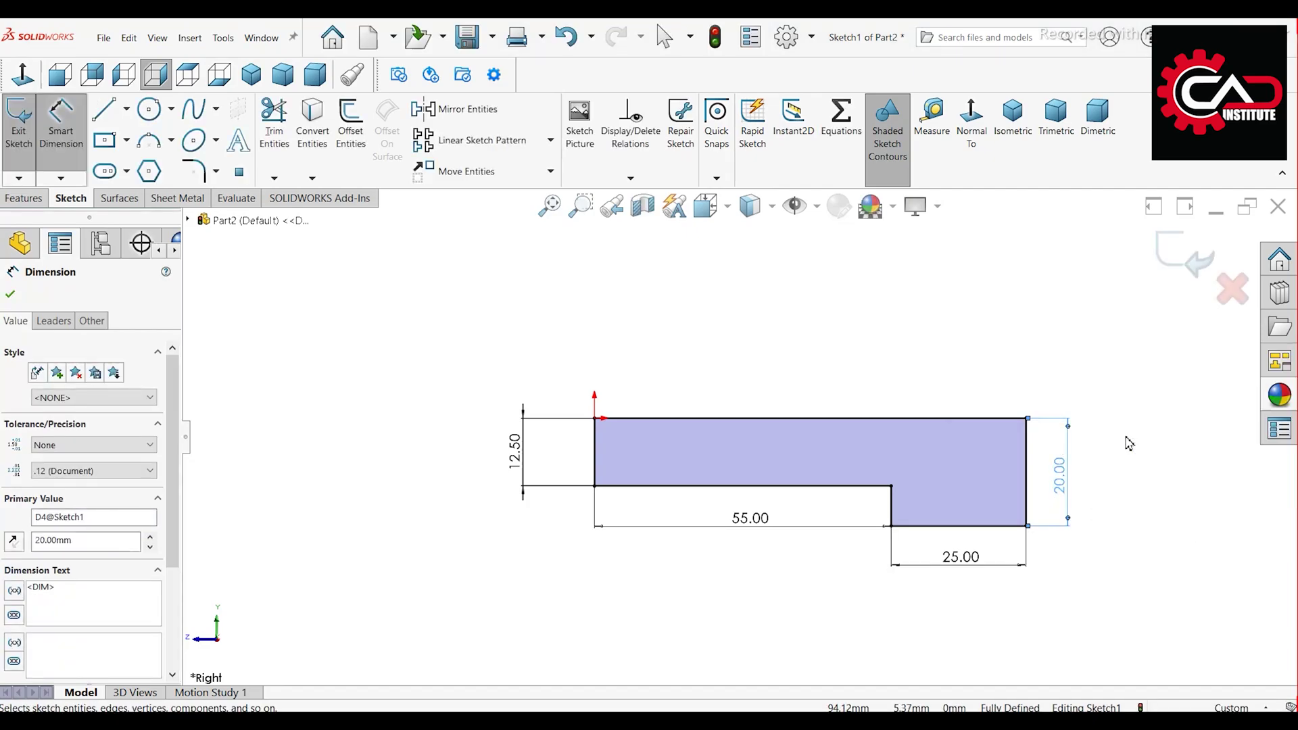
click(23, 198)
- Revolve the profile 360° about its top sketch line to create the stepped shaft Revolve1
click(73, 122)
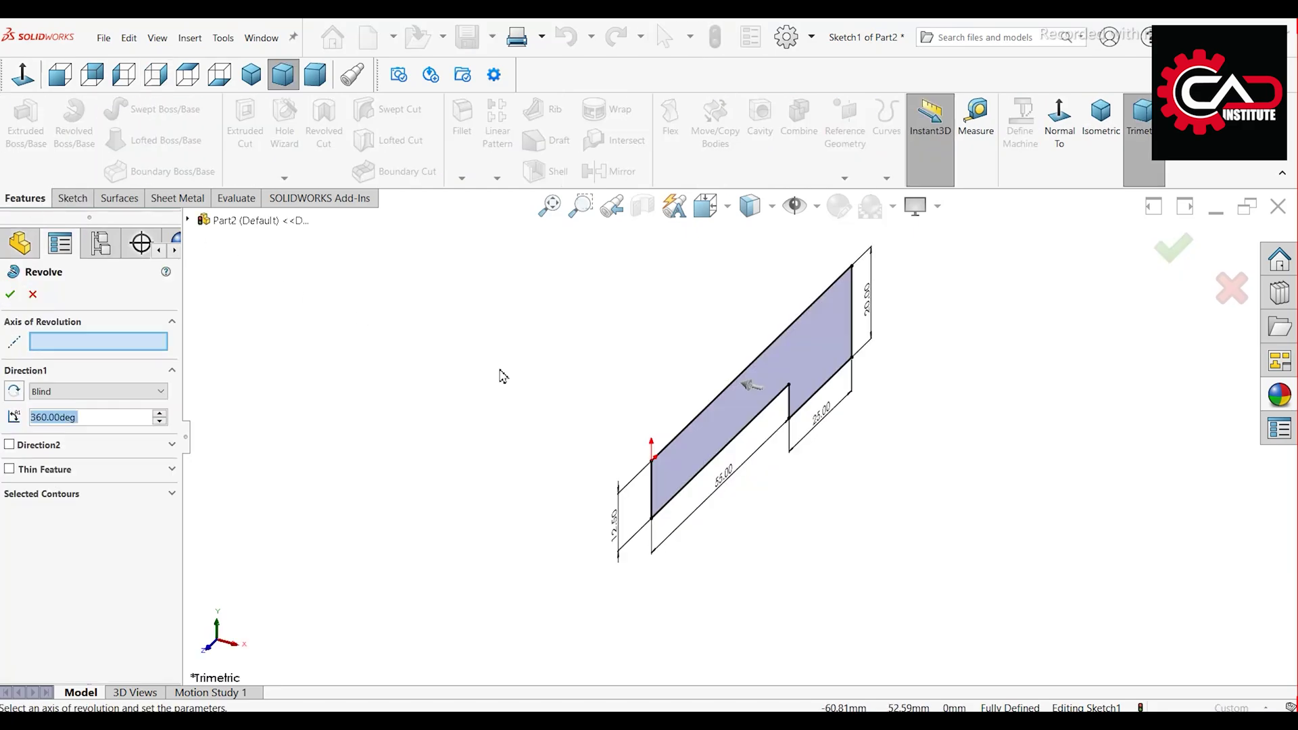
click(103, 345)
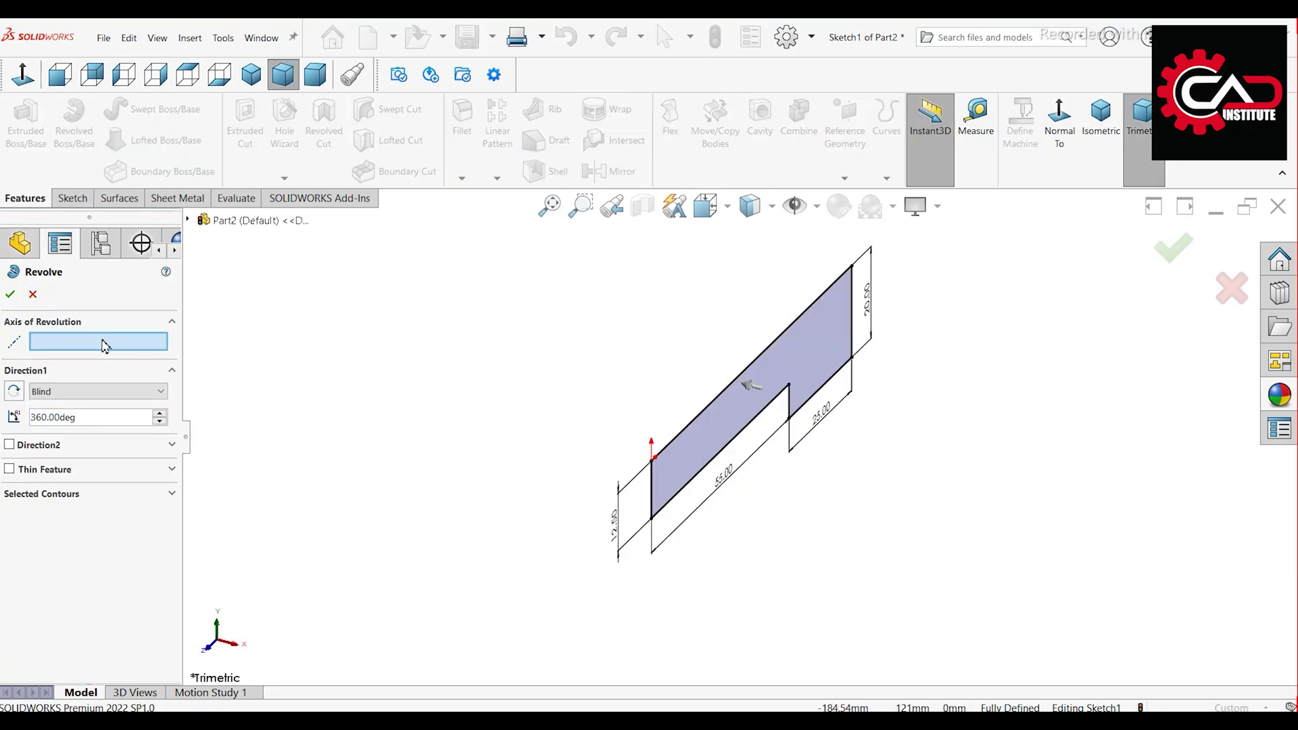
click(711, 417)
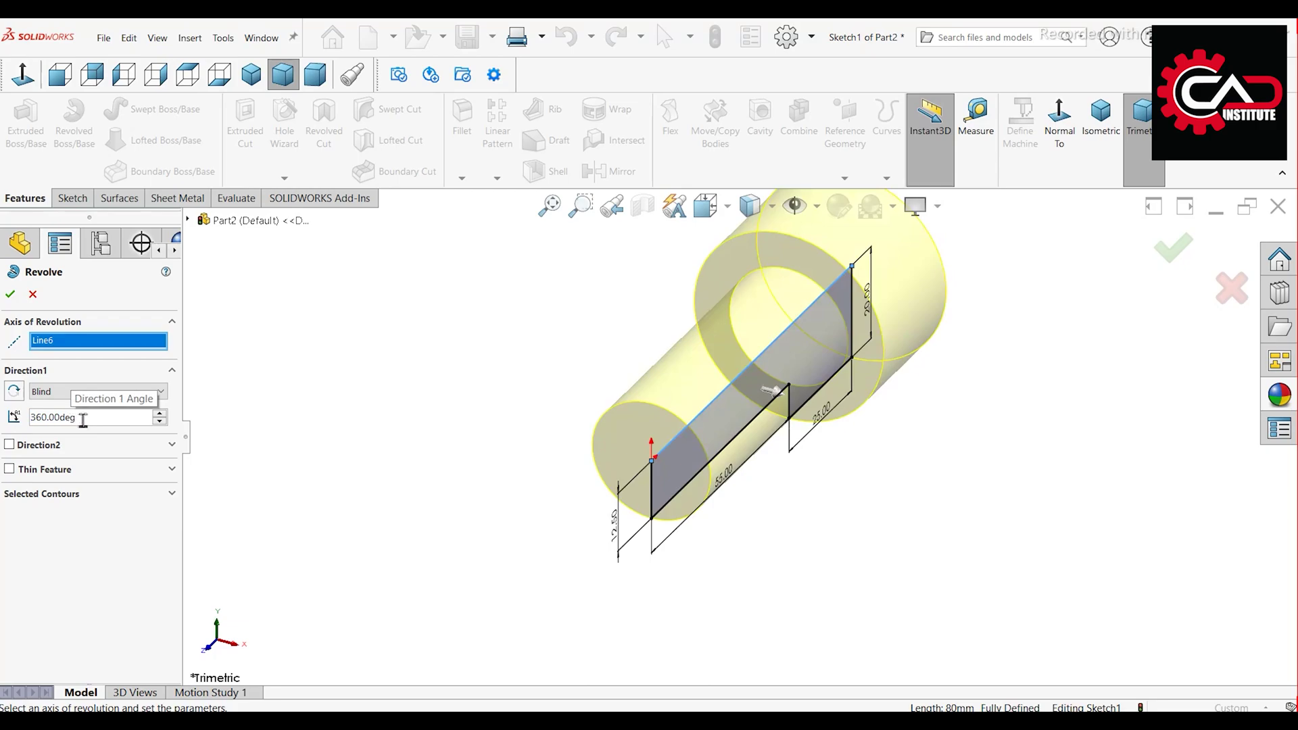
drag(83, 418, 21, 420)
click(10, 295)
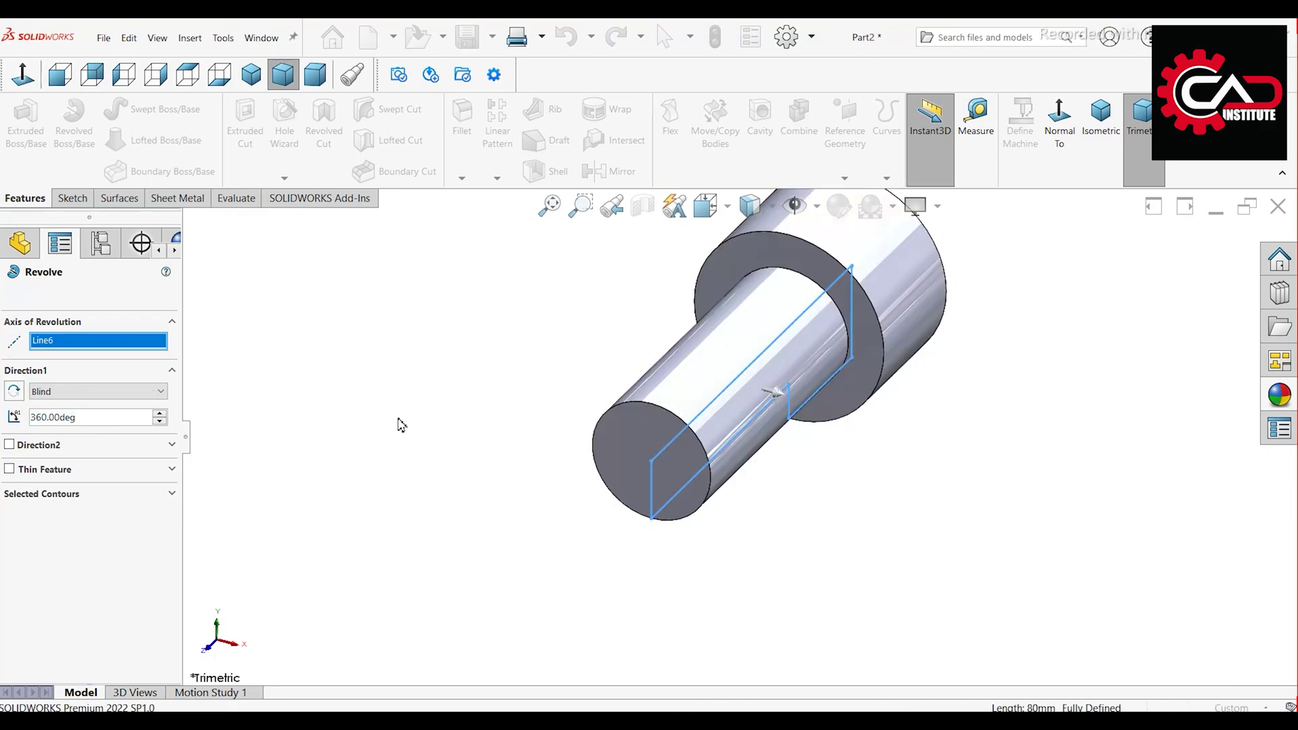
middle_drag(724, 391, 657, 463)
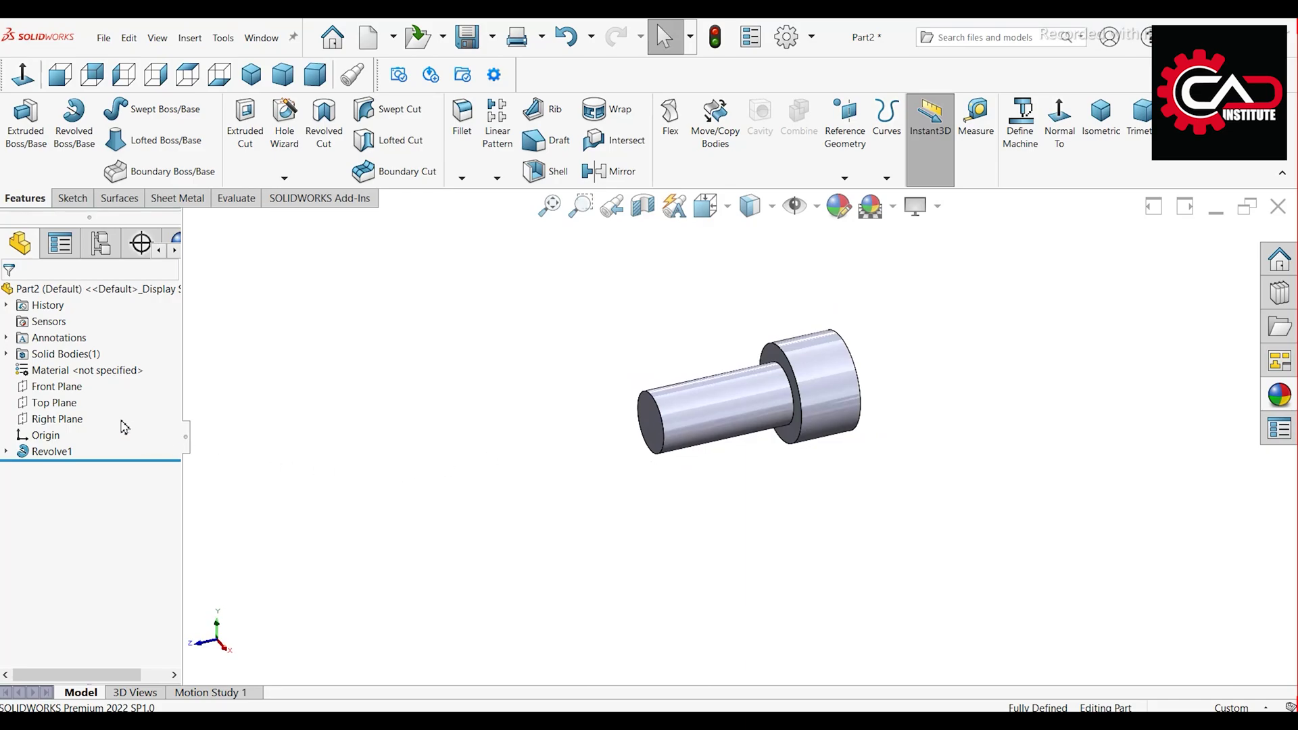
click(56, 403)
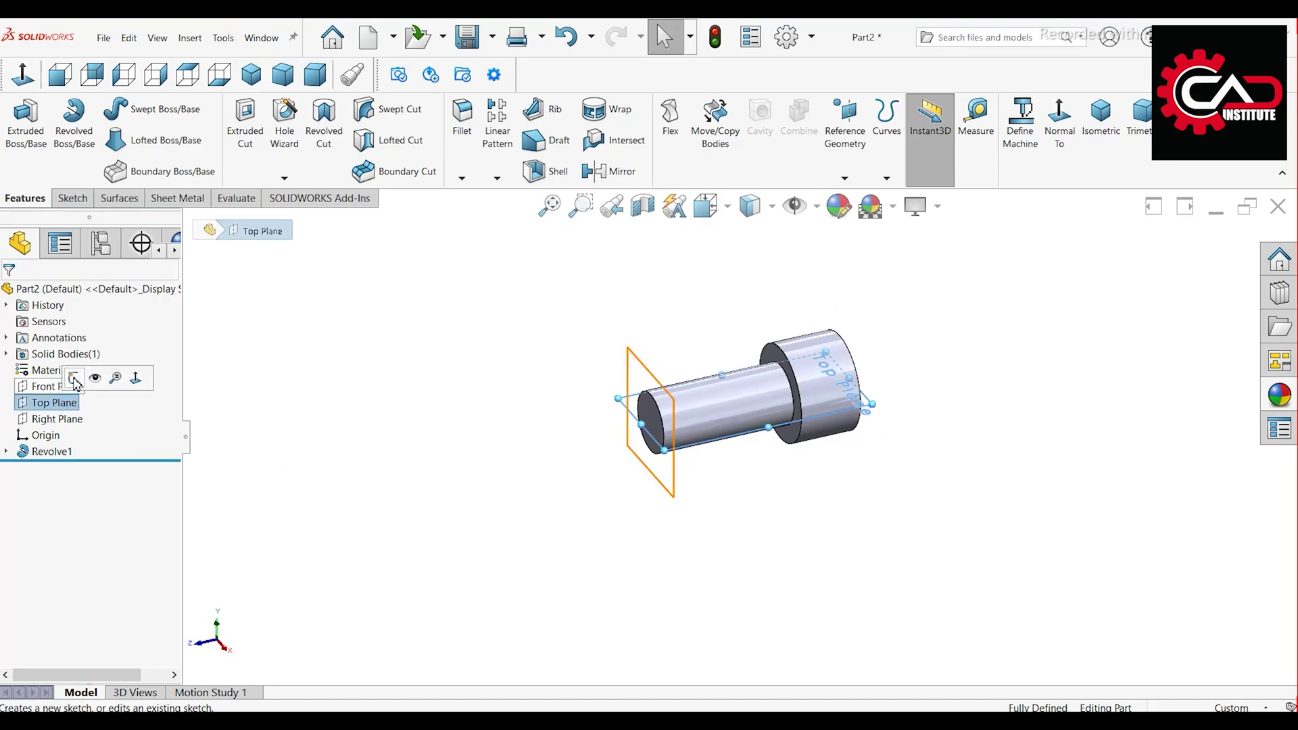
- On the Top Plane, draw three connected lines forming an open U above the shaft's large end
click(75, 378)
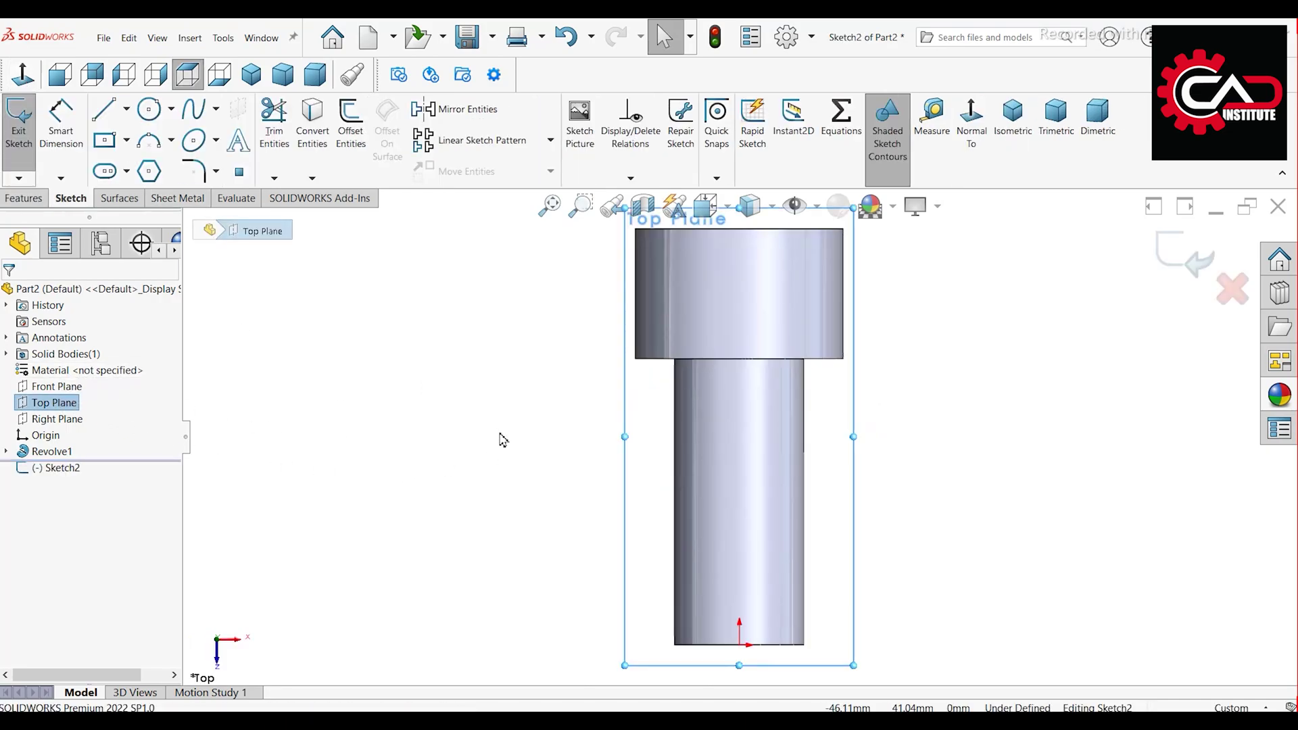
scroll(583, 452, down, 2)
scroll(801, 281, up, 3)
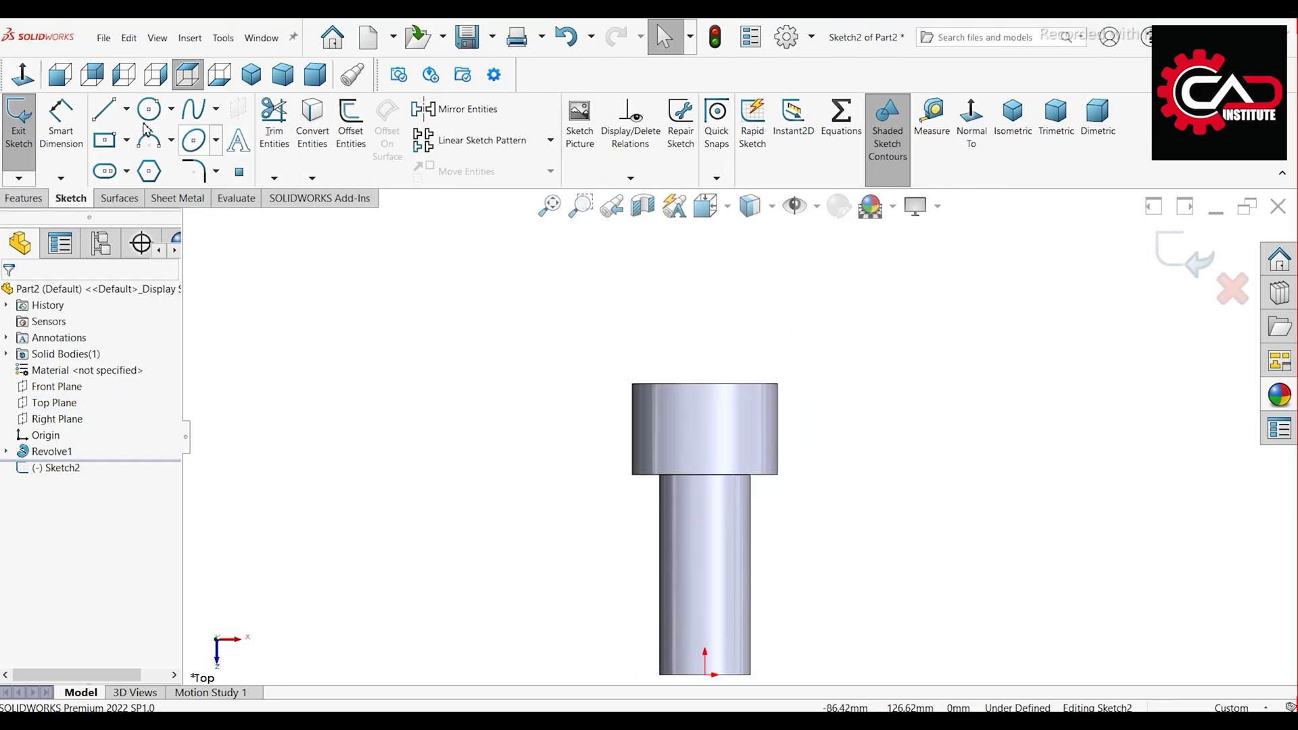
click(109, 112)
drag(635, 252, 634, 391)
click(633, 386)
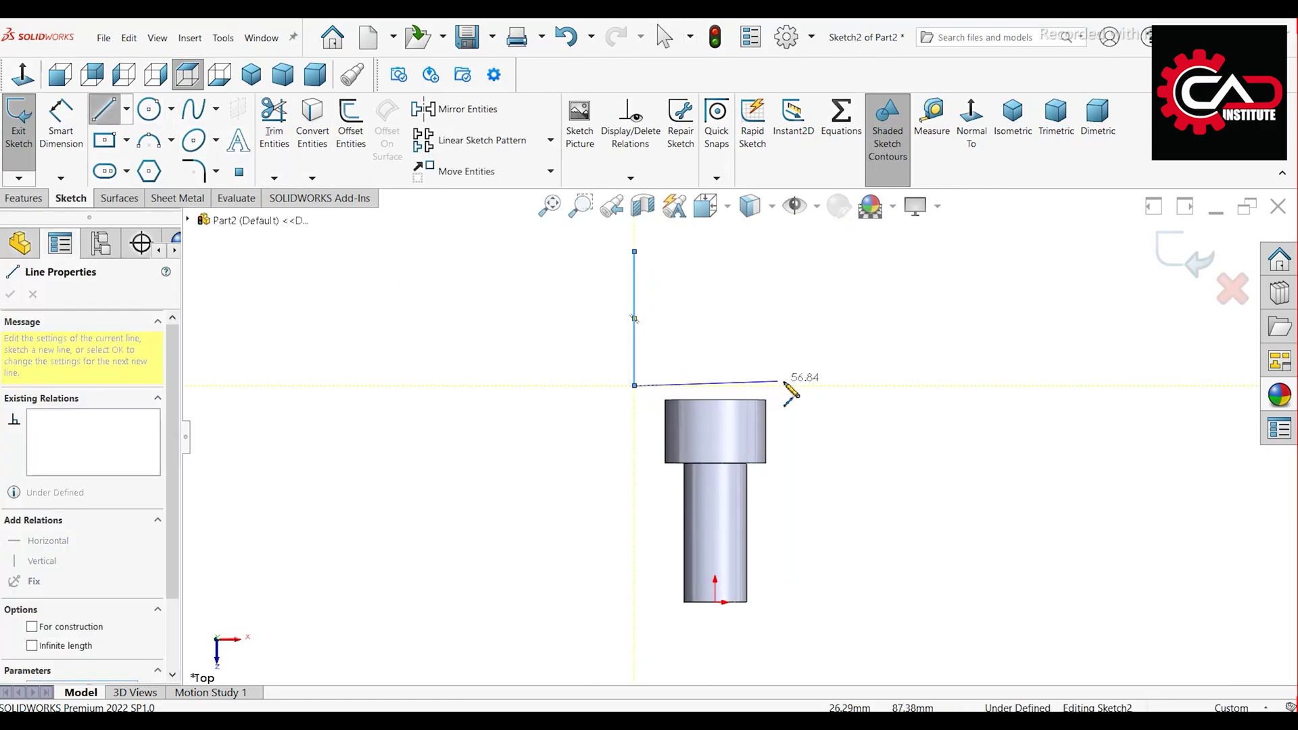
click(796, 386)
click(795, 252)
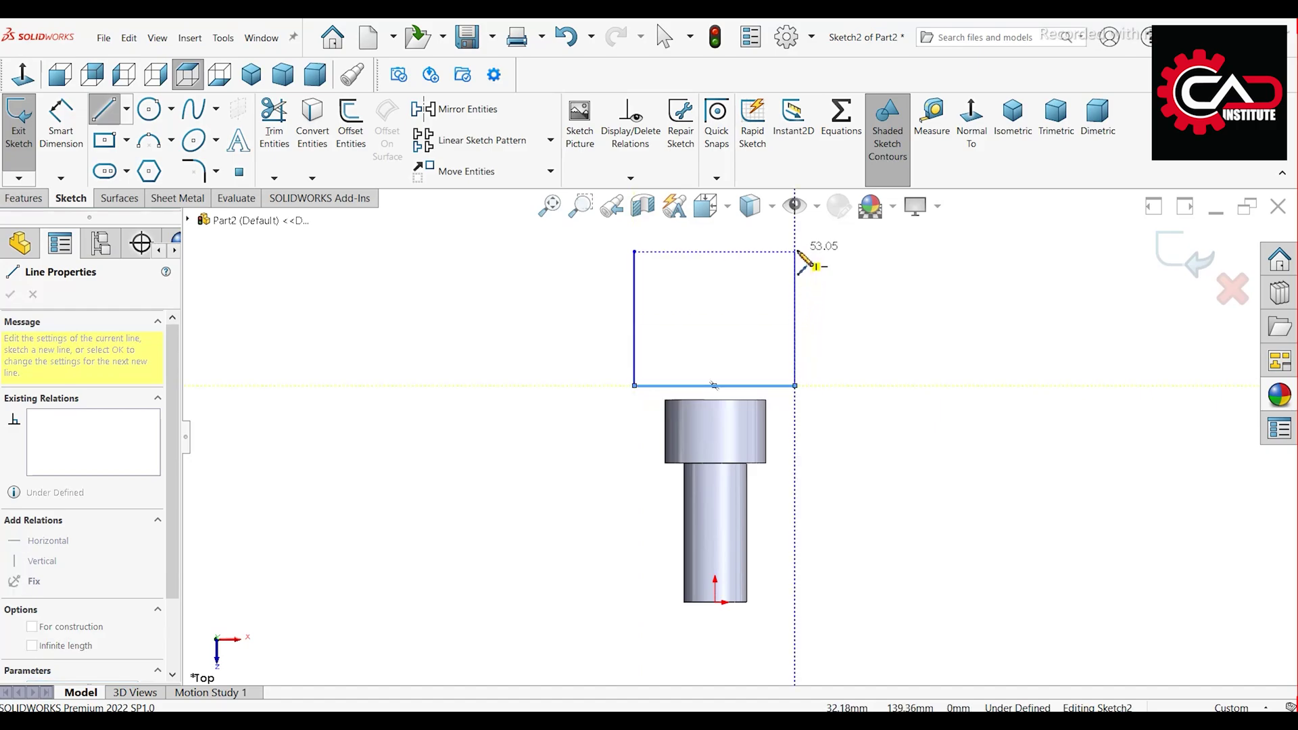
right_click(811, 264)
click(851, 285)
ctrl+middle_drag(851, 284, 851, 326)
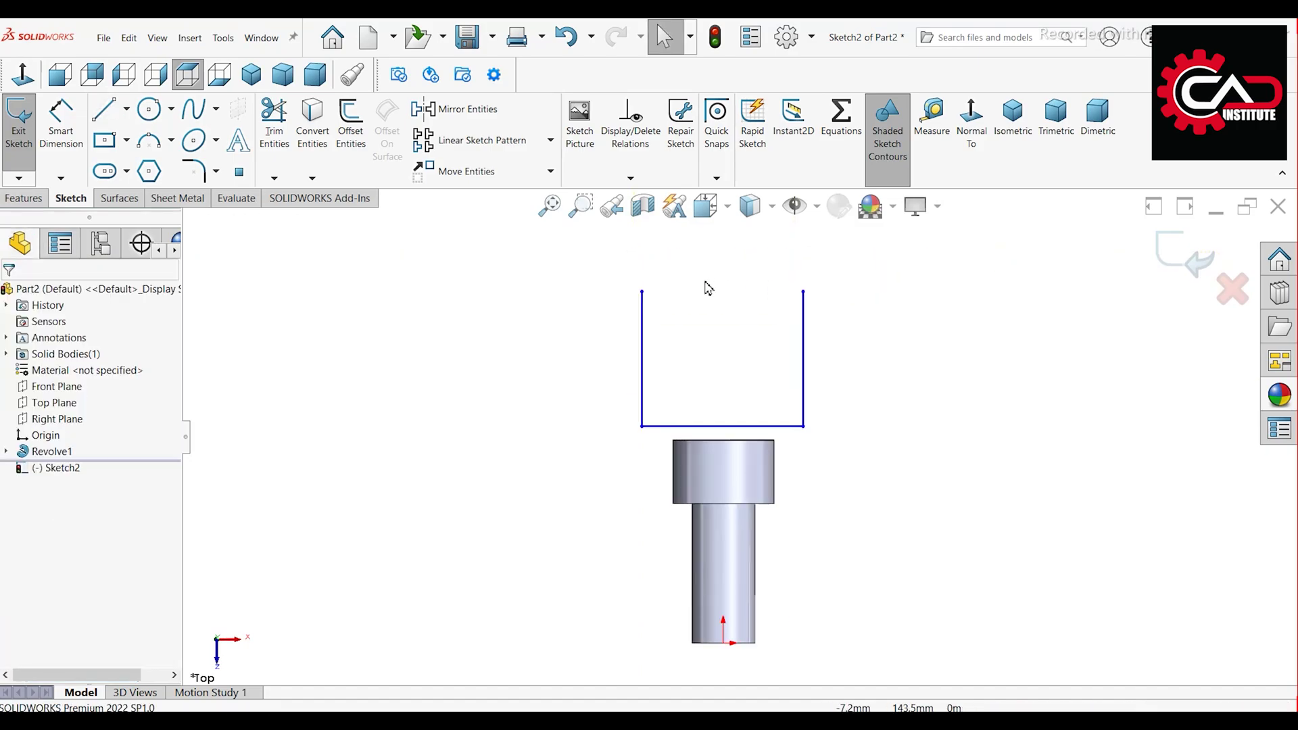
drag(878, 353, 591, 333)
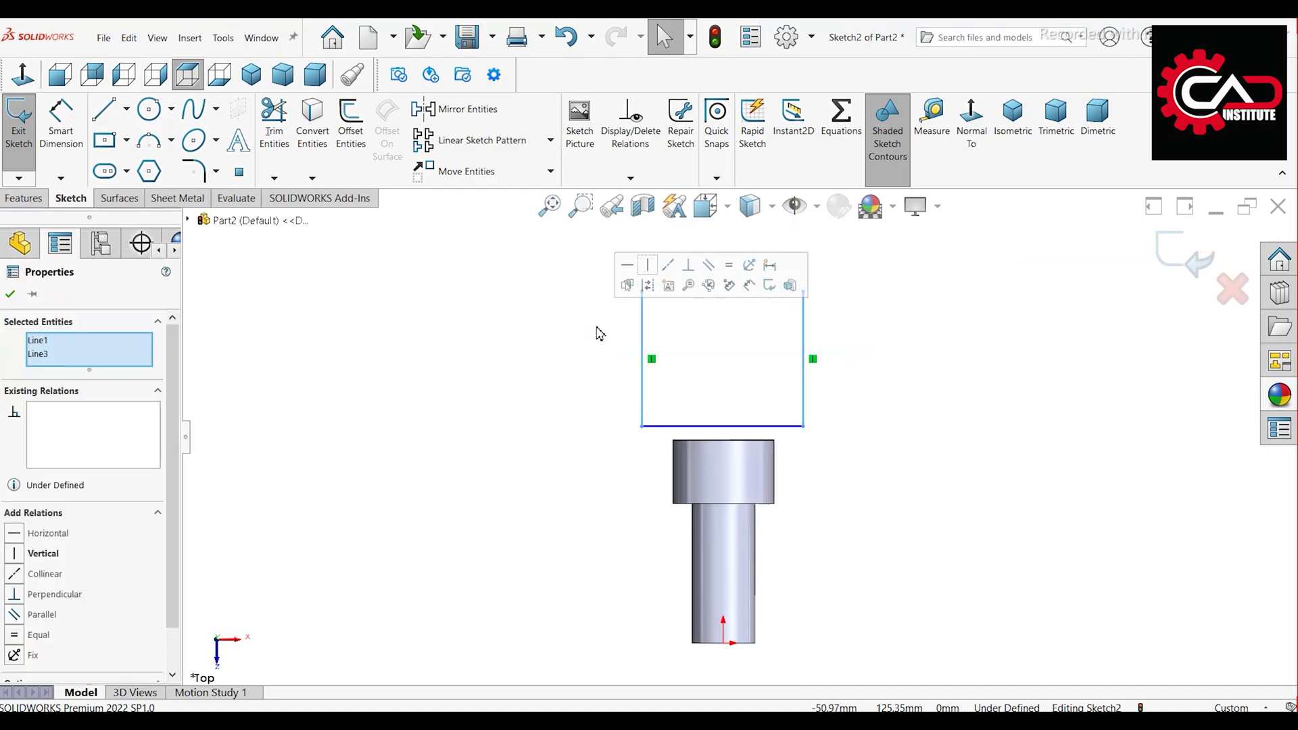
- Make the U's side lines equal and align its base midpoint vertically with the origin
click(732, 270)
click(743, 364)
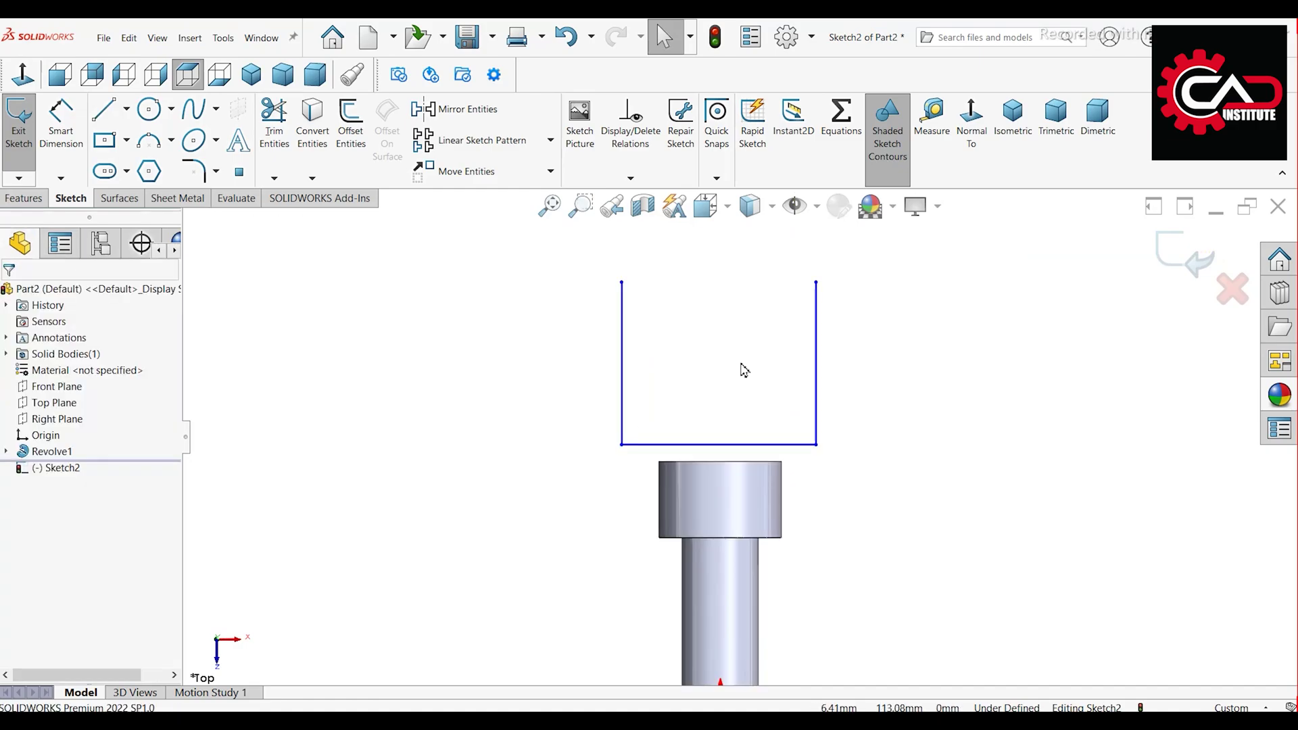
click(720, 444)
scroll(728, 500, down, 1)
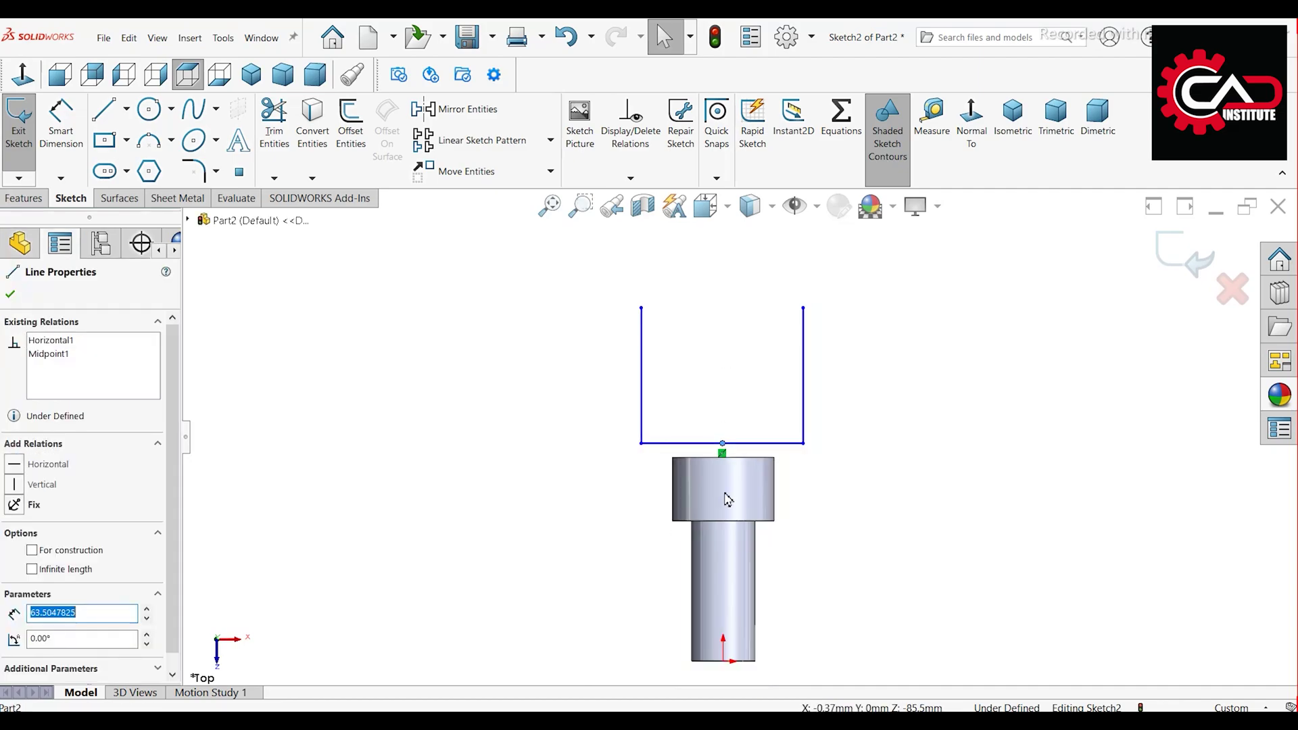
ctrl+click(725, 664)
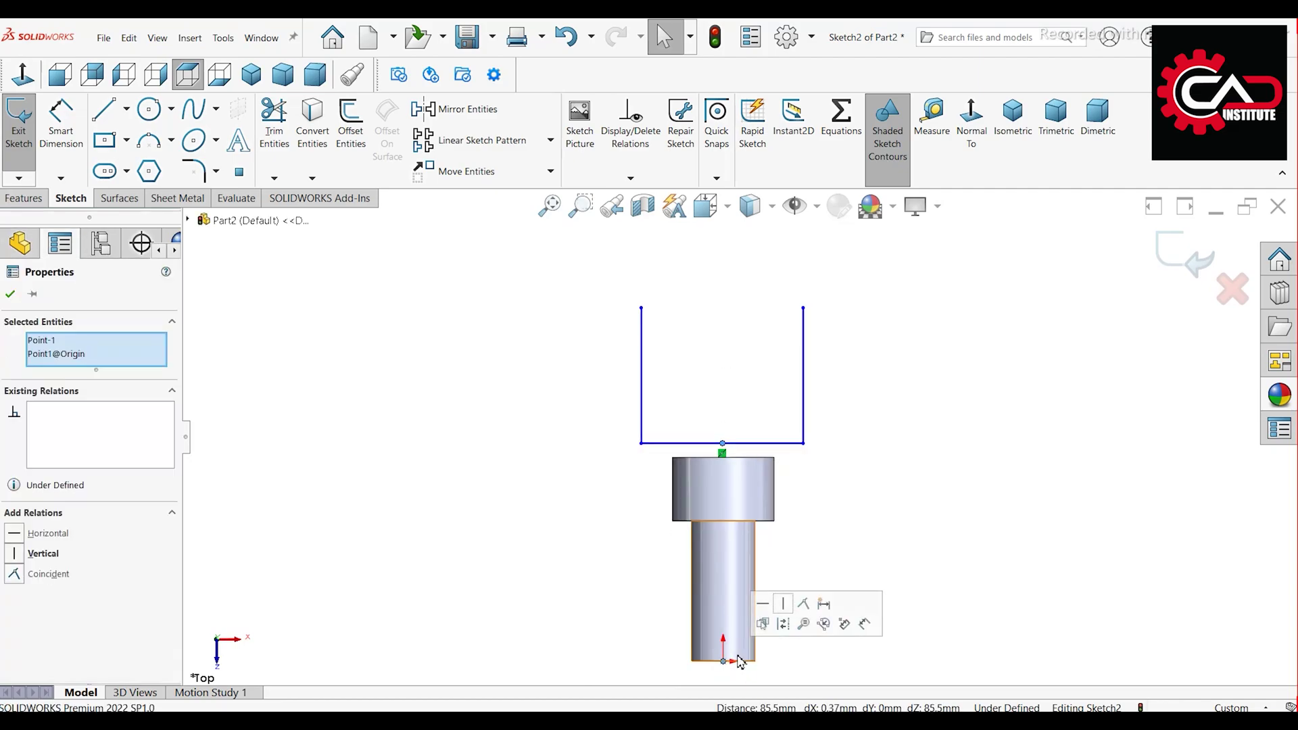
click(786, 609)
scroll(757, 436, up, 1)
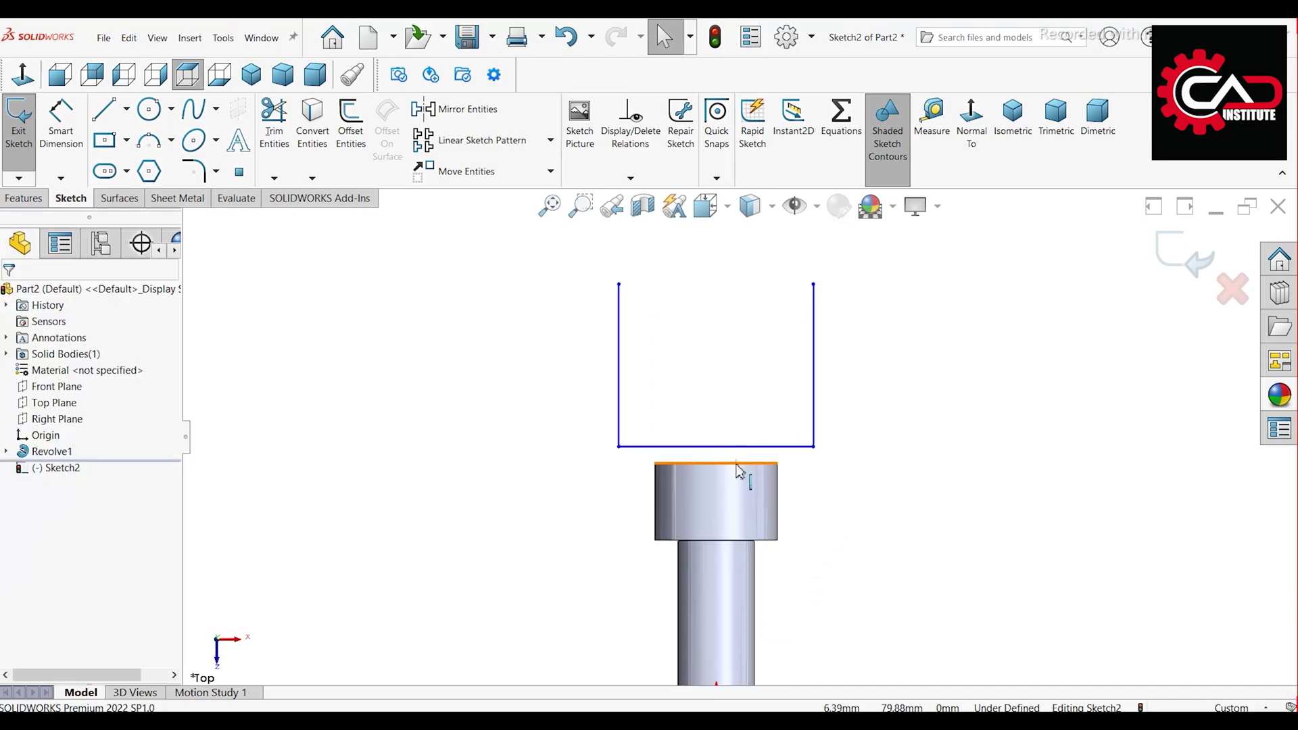
- Make the U's base line collinear with the top edge of the shaft end
click(739, 469)
ctrl+click(748, 447)
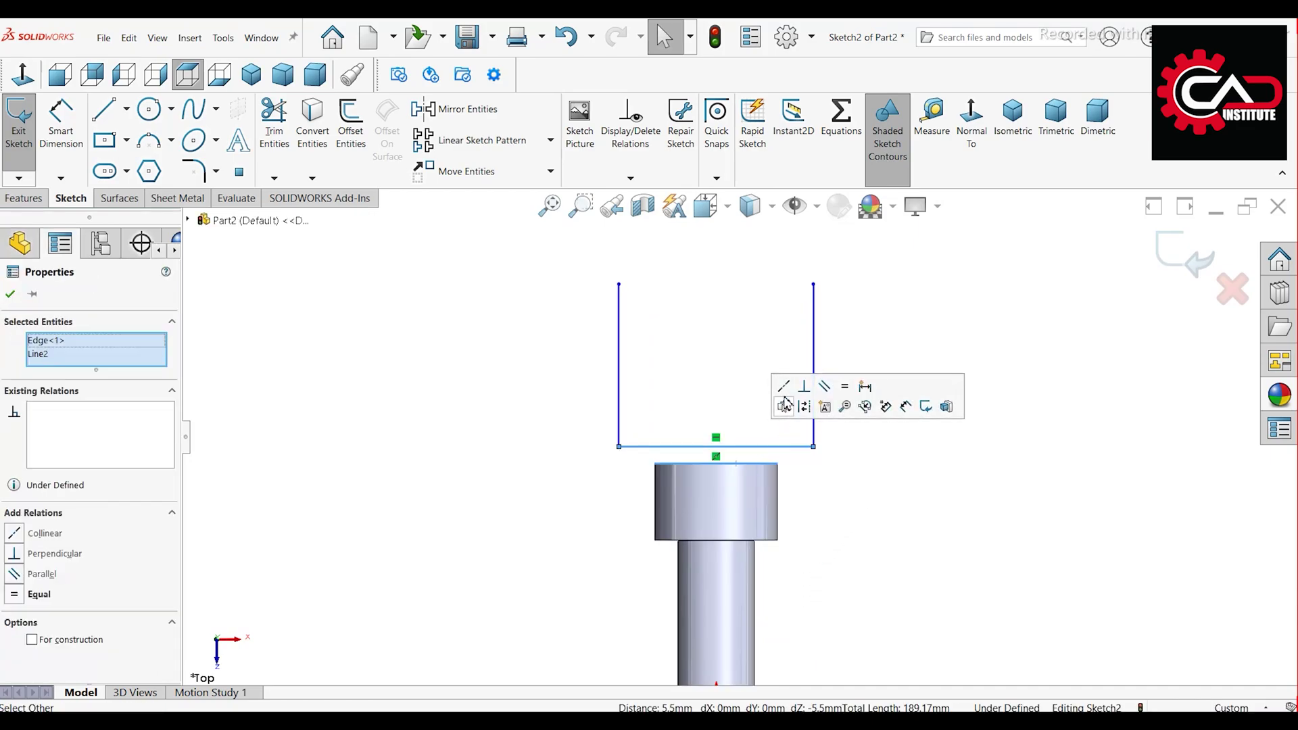
click(939, 511)
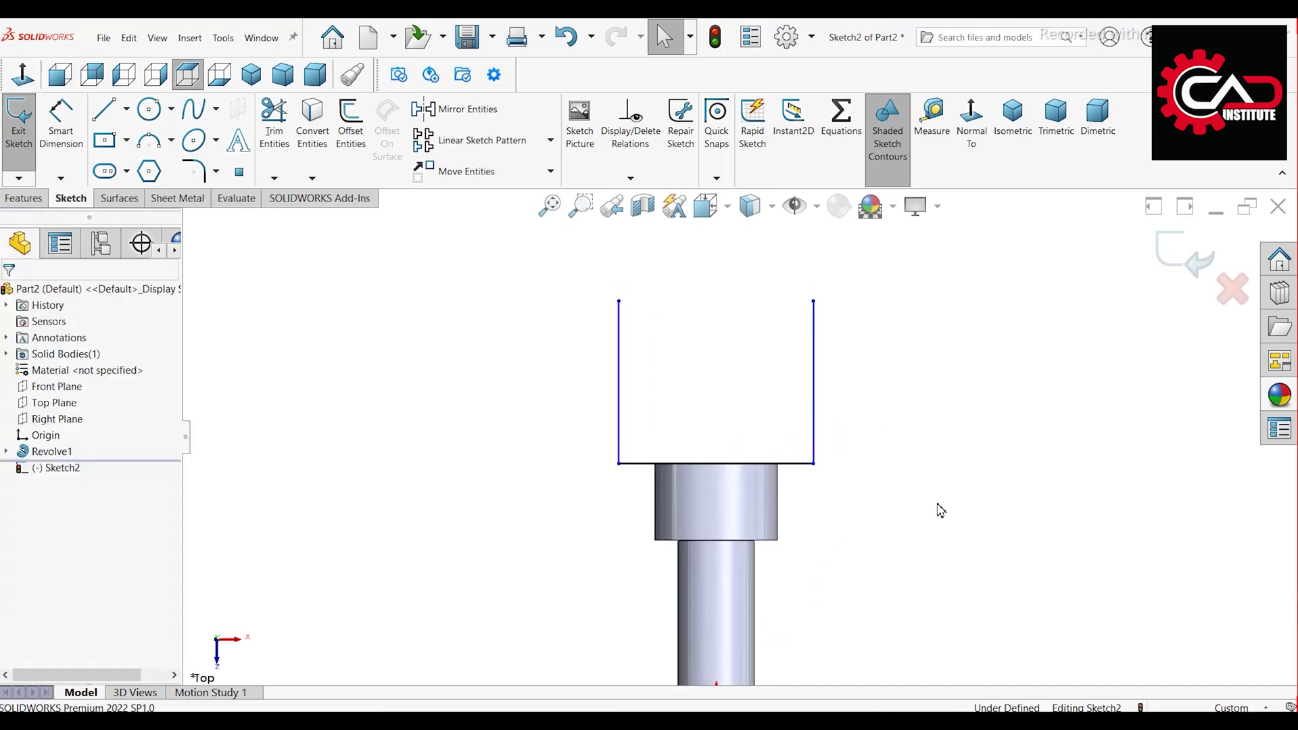
key(d)
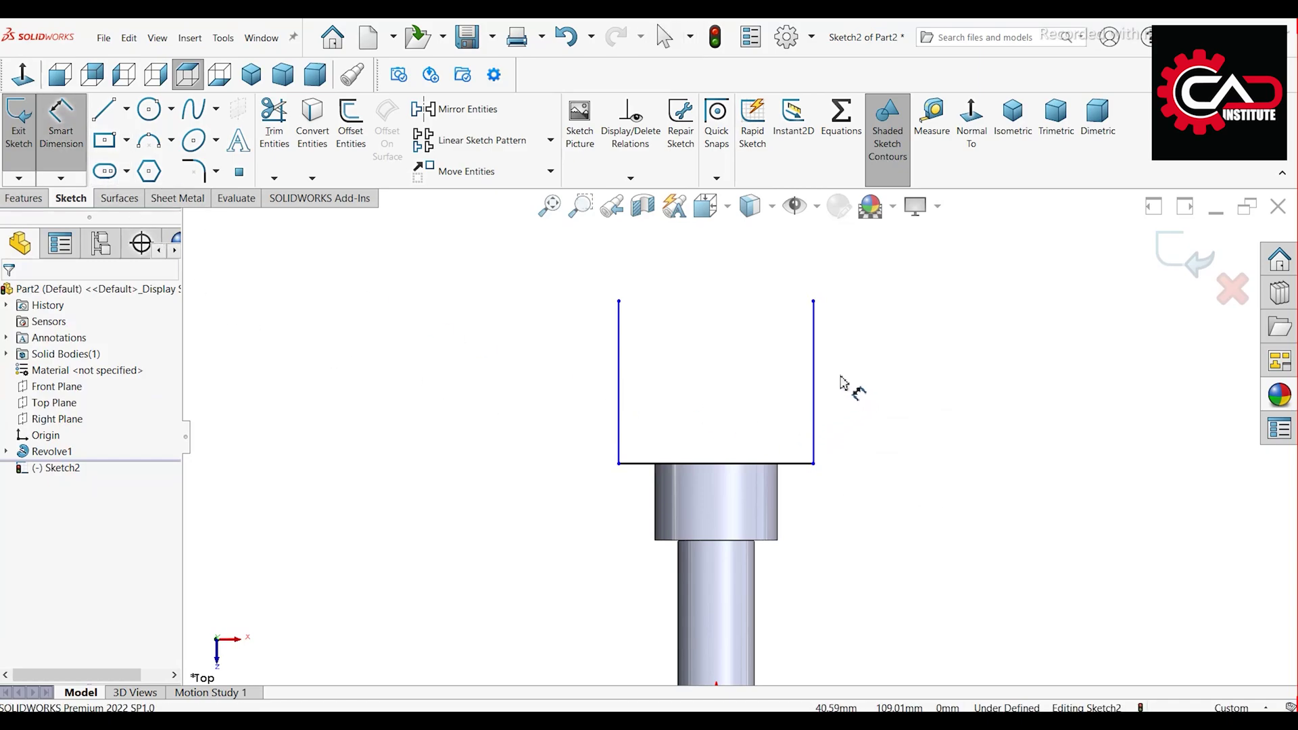
- Dimension the U's side line 98 mm and its base line 52 mm
click(822, 374)
click(1019, 407)
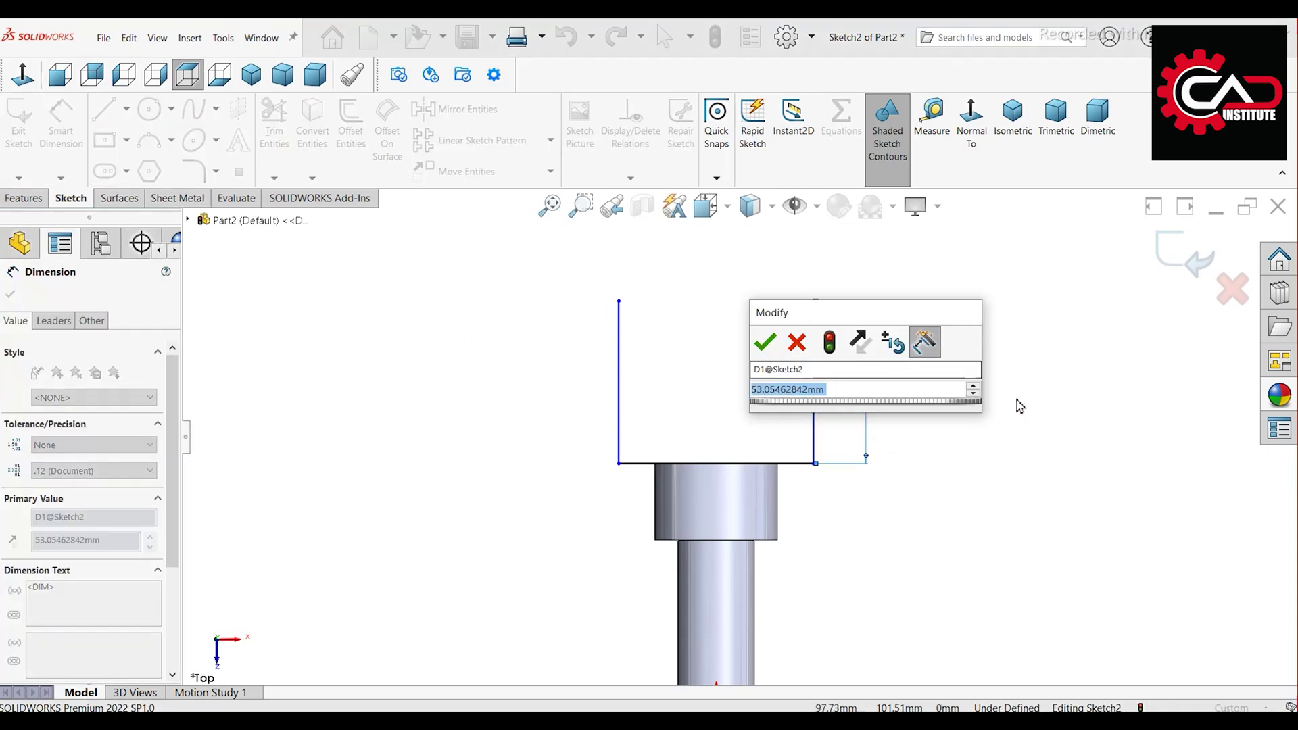
text(98)
key(Return)
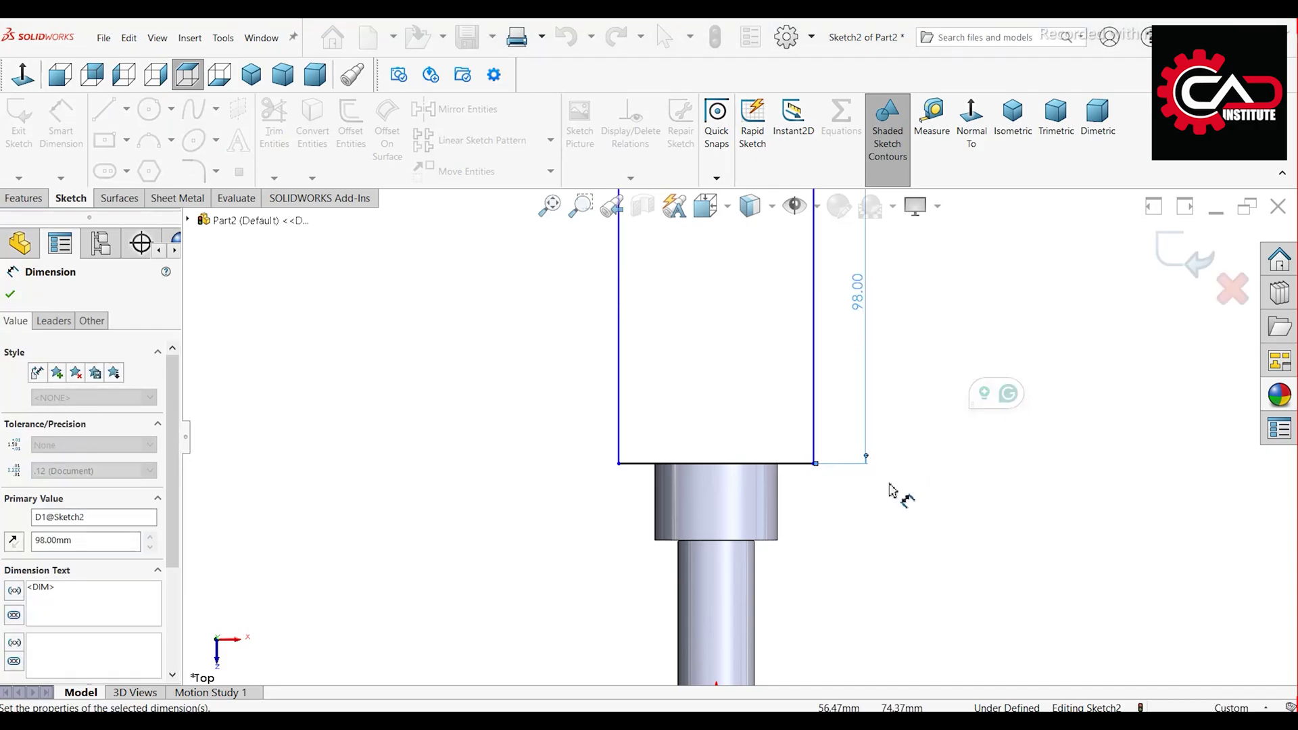
scroll(730, 416, down, 1)
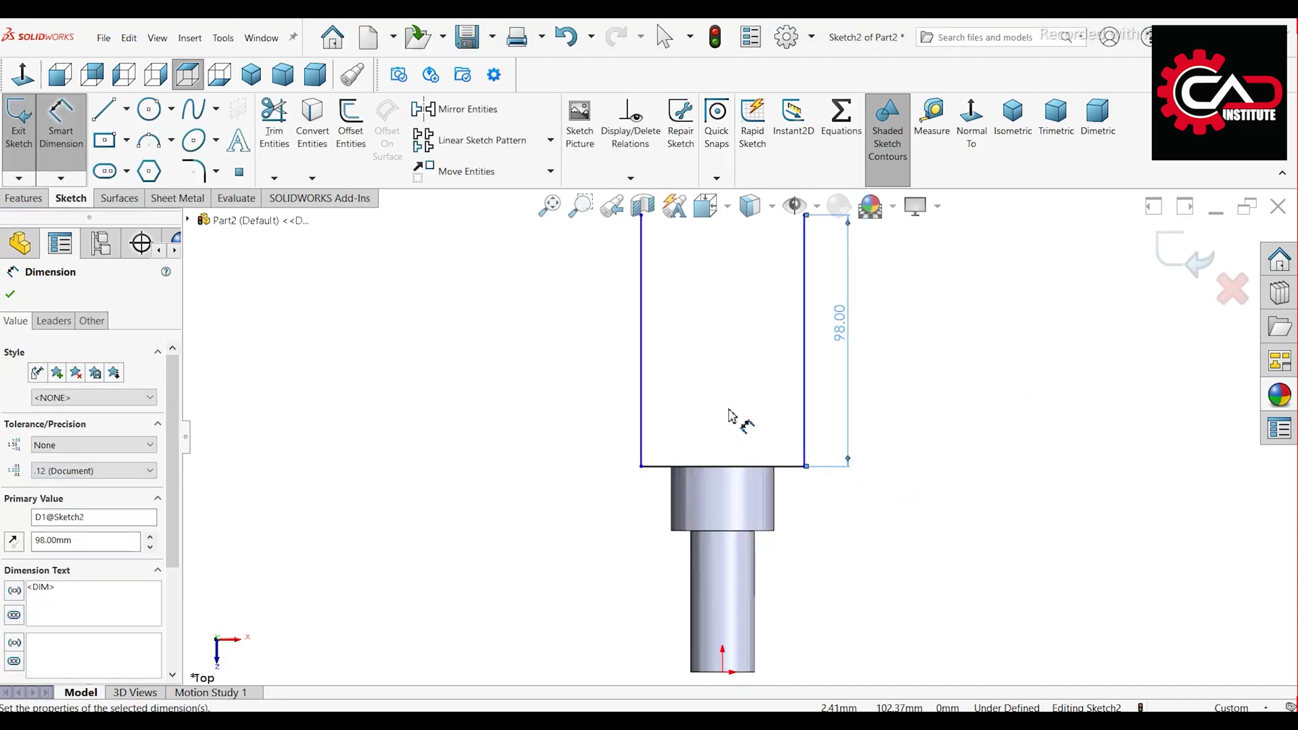
click(717, 468)
click(722, 427)
click(723, 437)
text(5)
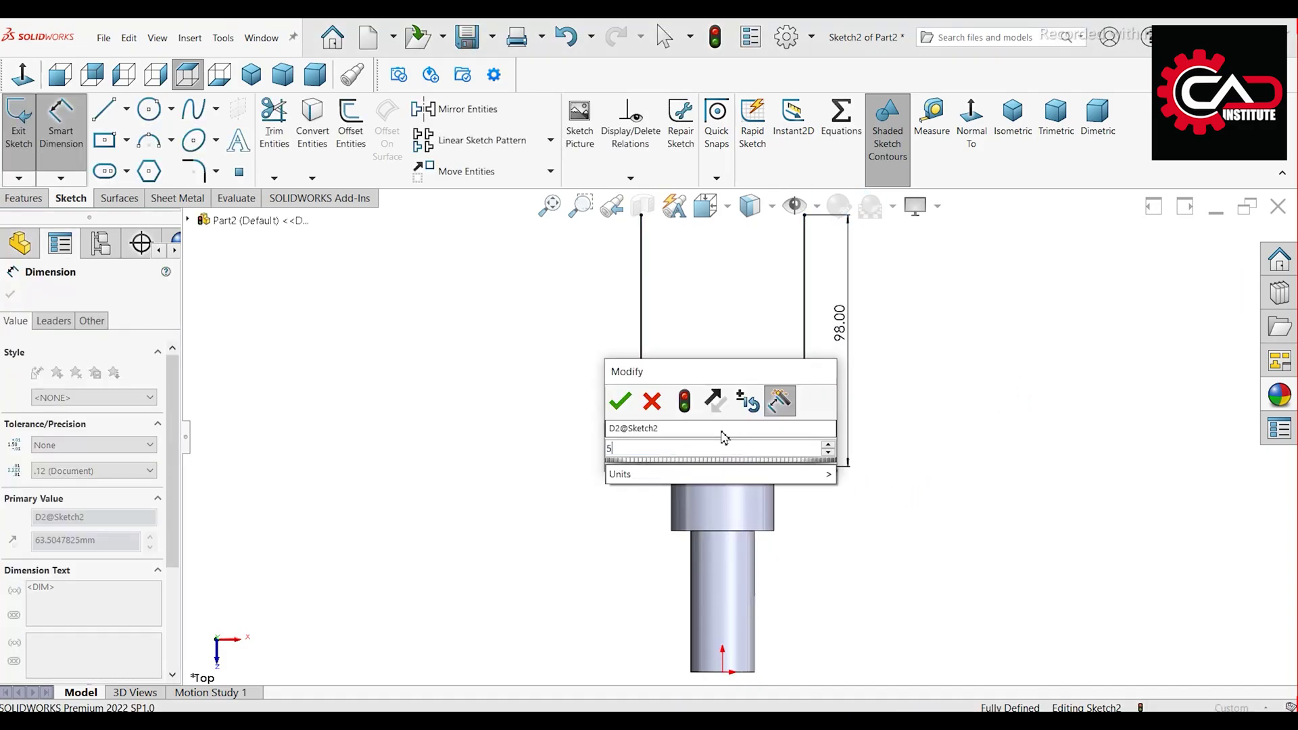
text(2)
key(Return)
right_click(508, 357)
click(547, 454)
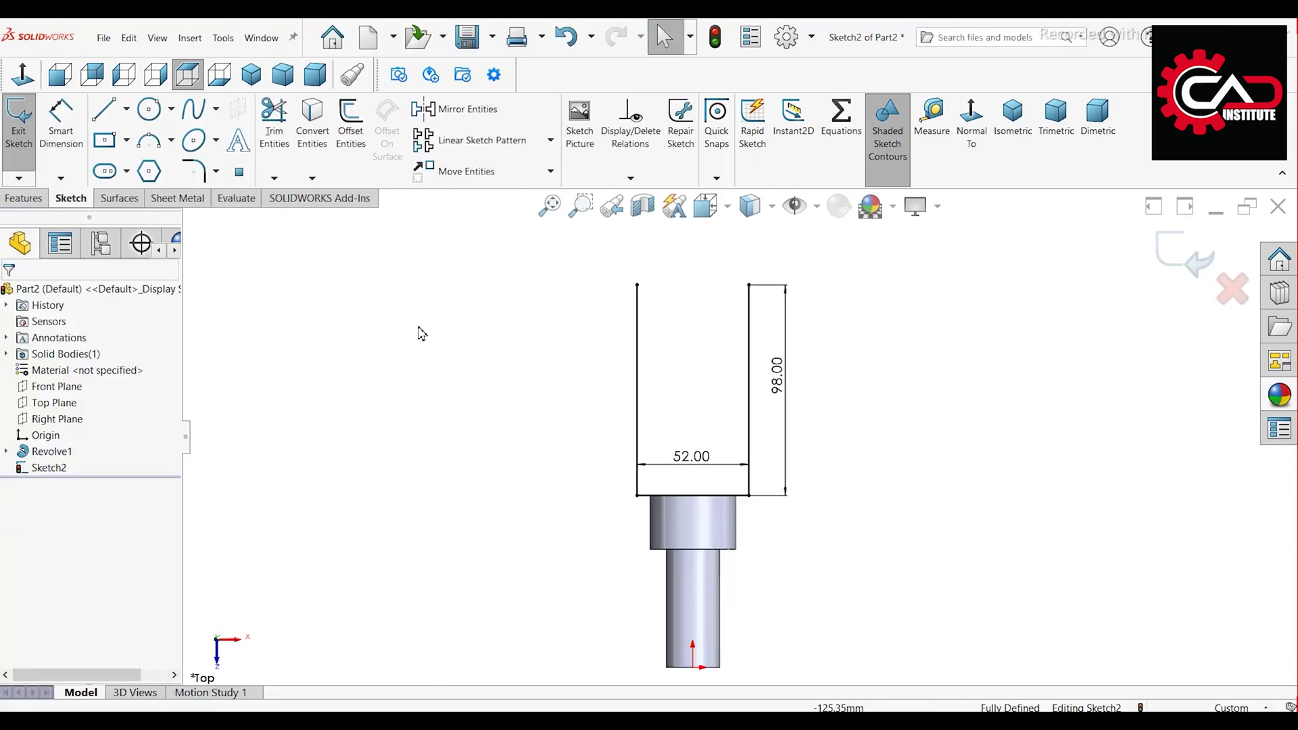
click(350, 123)
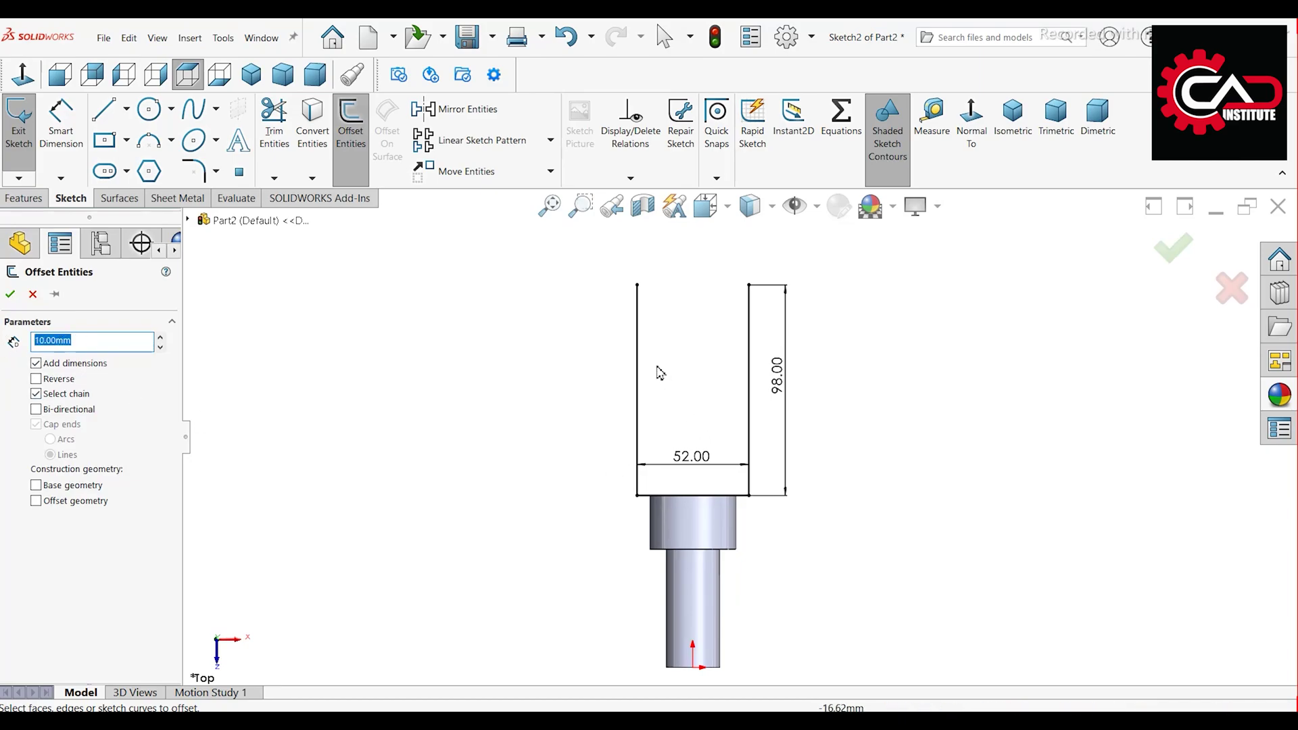
- Offset the U chain 10 mm inward with capped line ends
click(637, 365)
scroll(704, 377, down, 1)
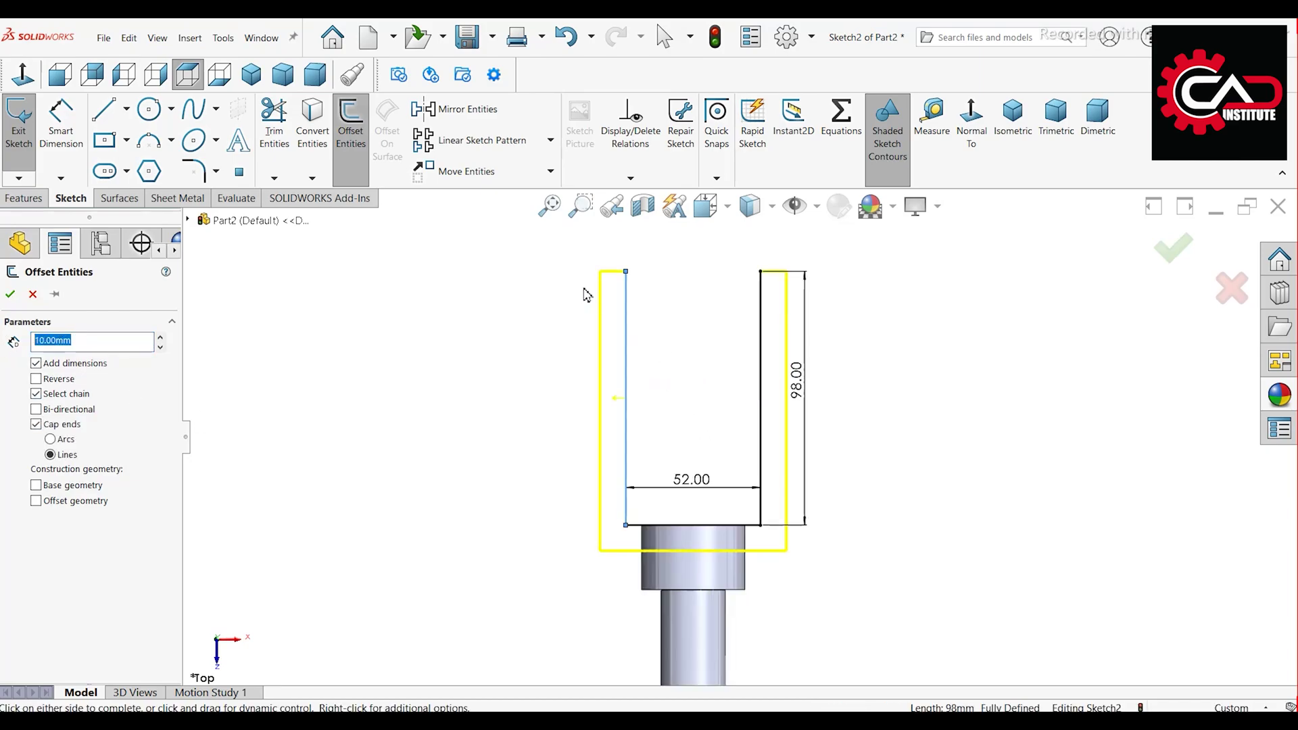
click(37, 378)
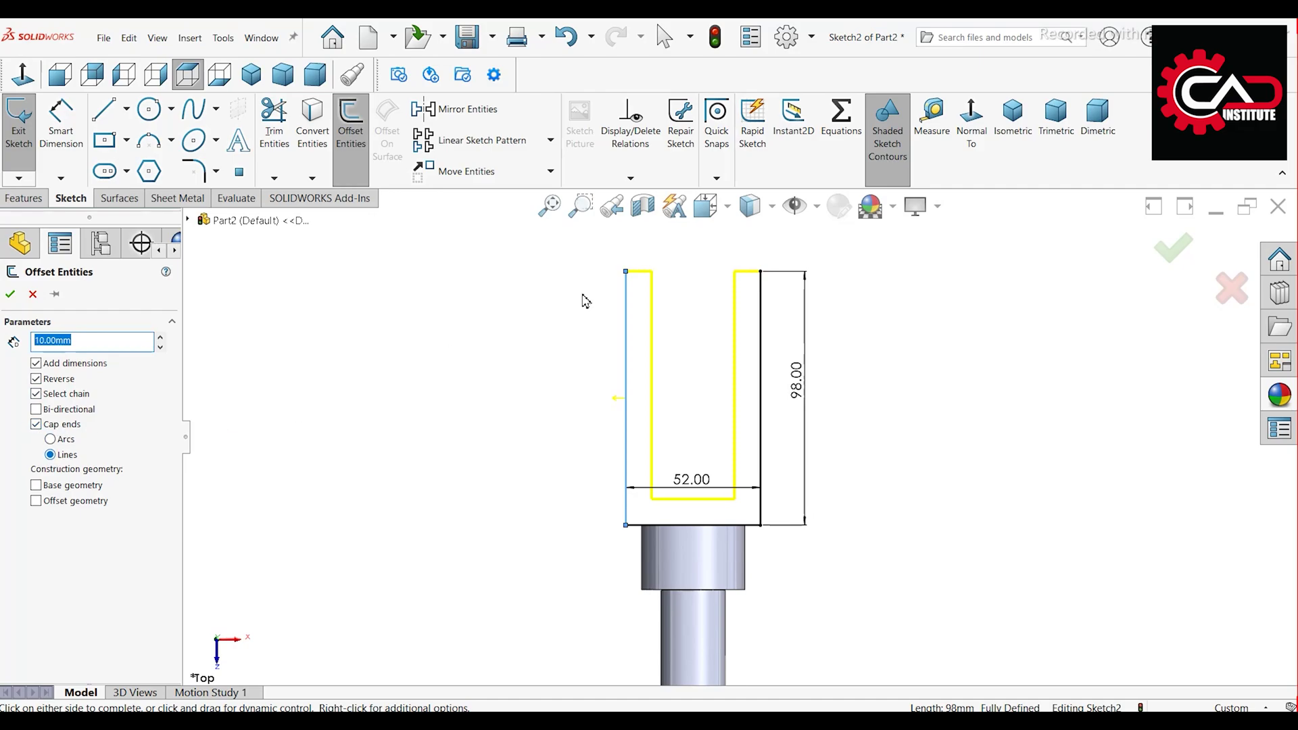
click(11, 295)
- Extrude the closed U profile 60 mm Mid Plane into the fork, Boss-Extrude1
click(1013, 122)
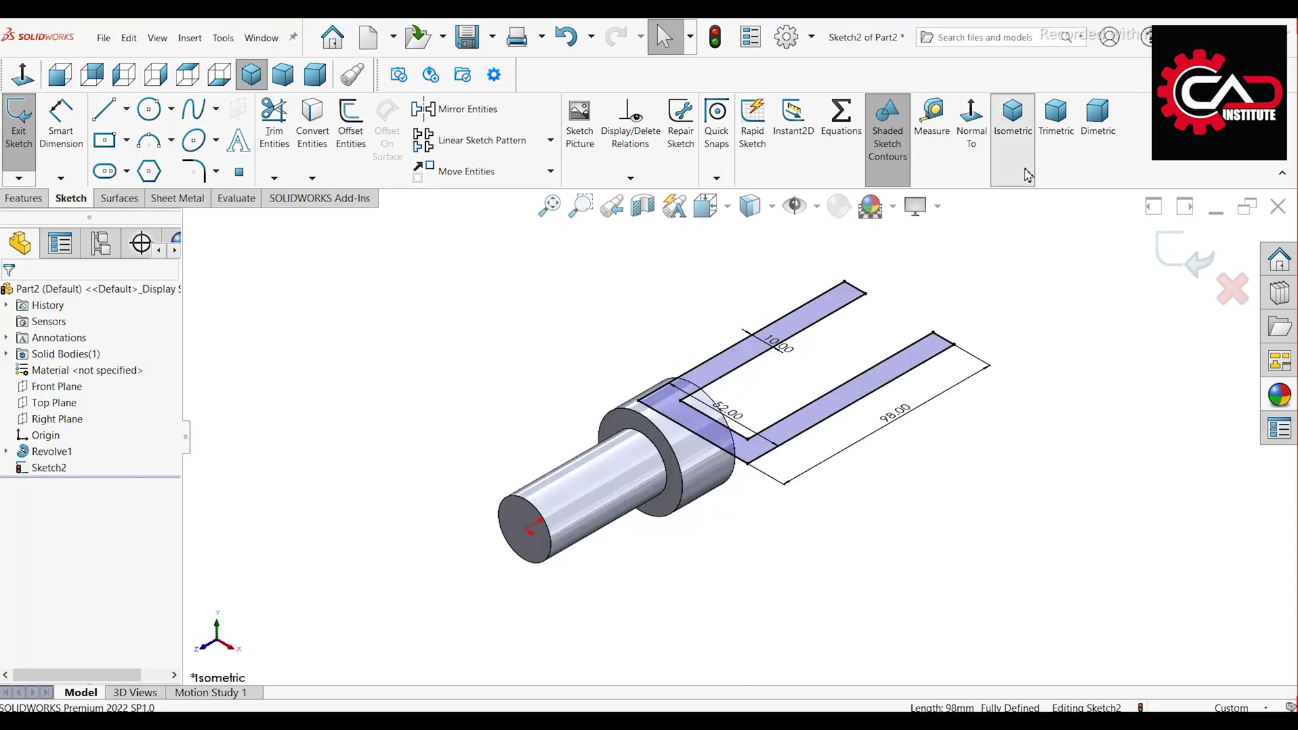
click(23, 197)
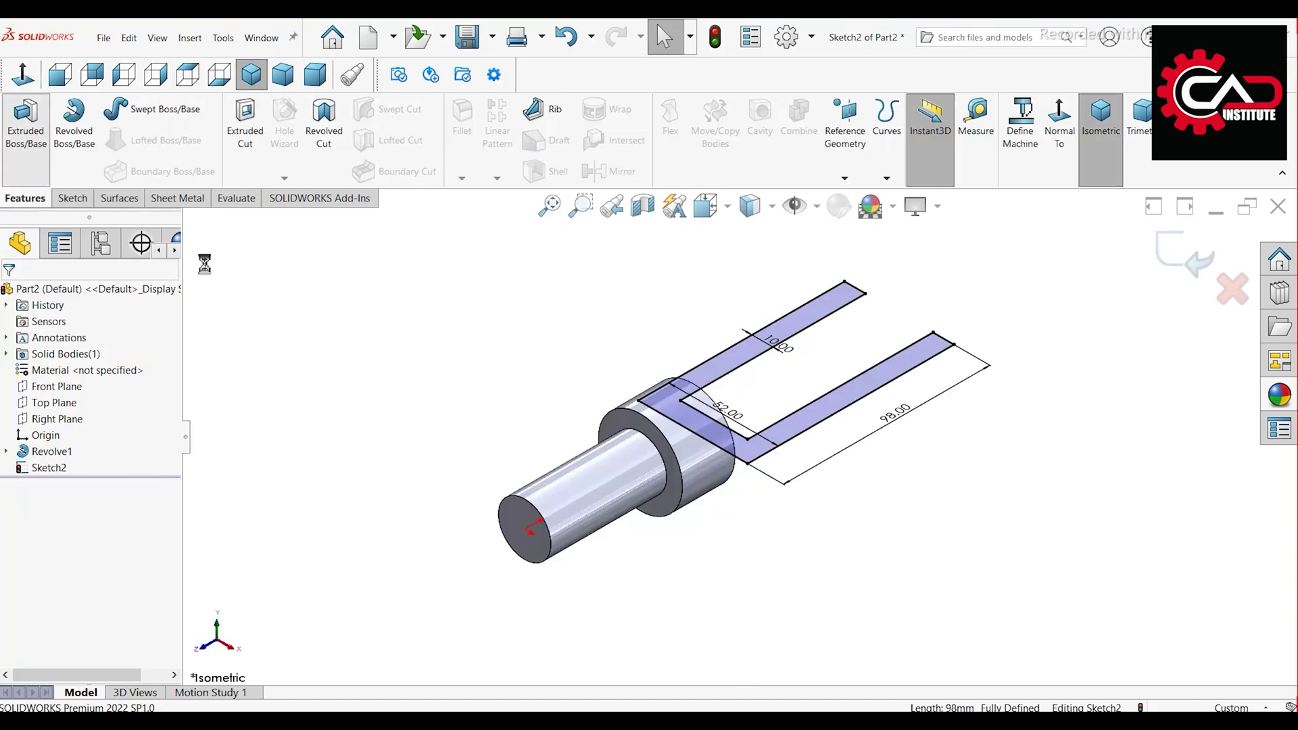
click(23, 123)
click(98, 388)
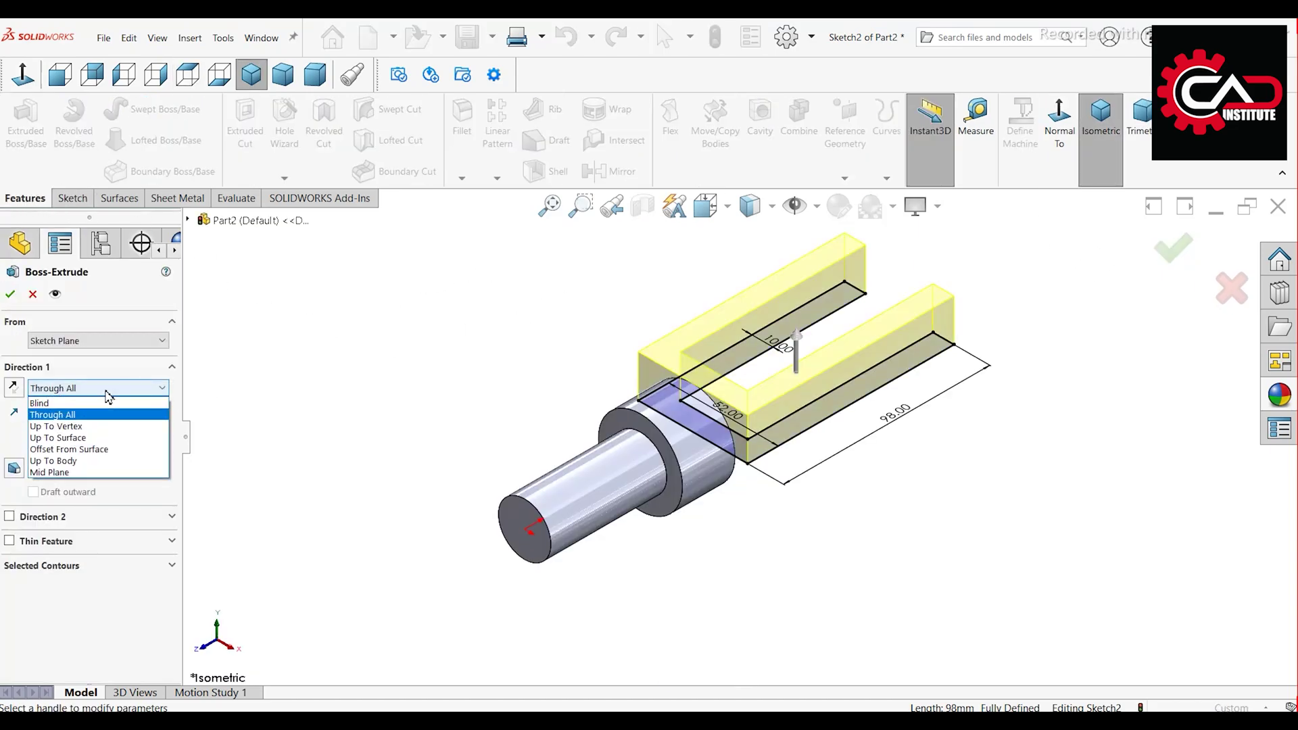
click(52, 473)
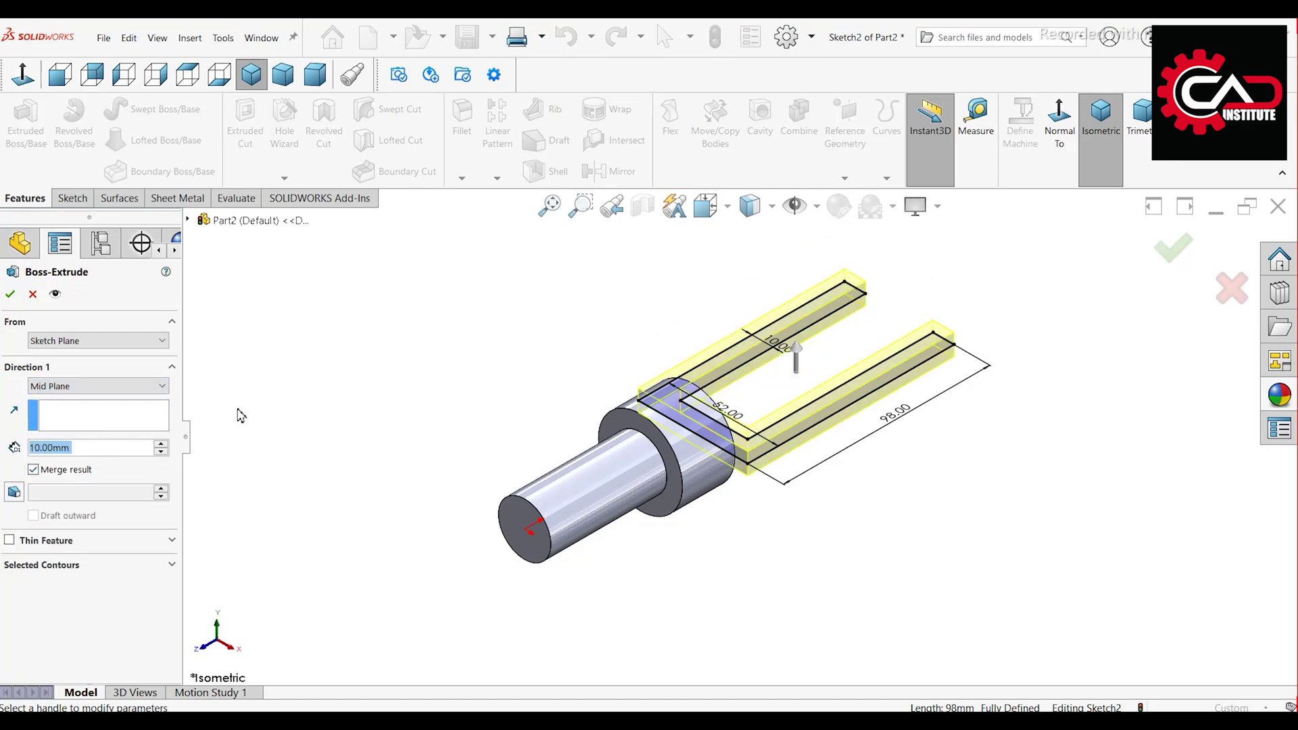
text(60)
key(Return)
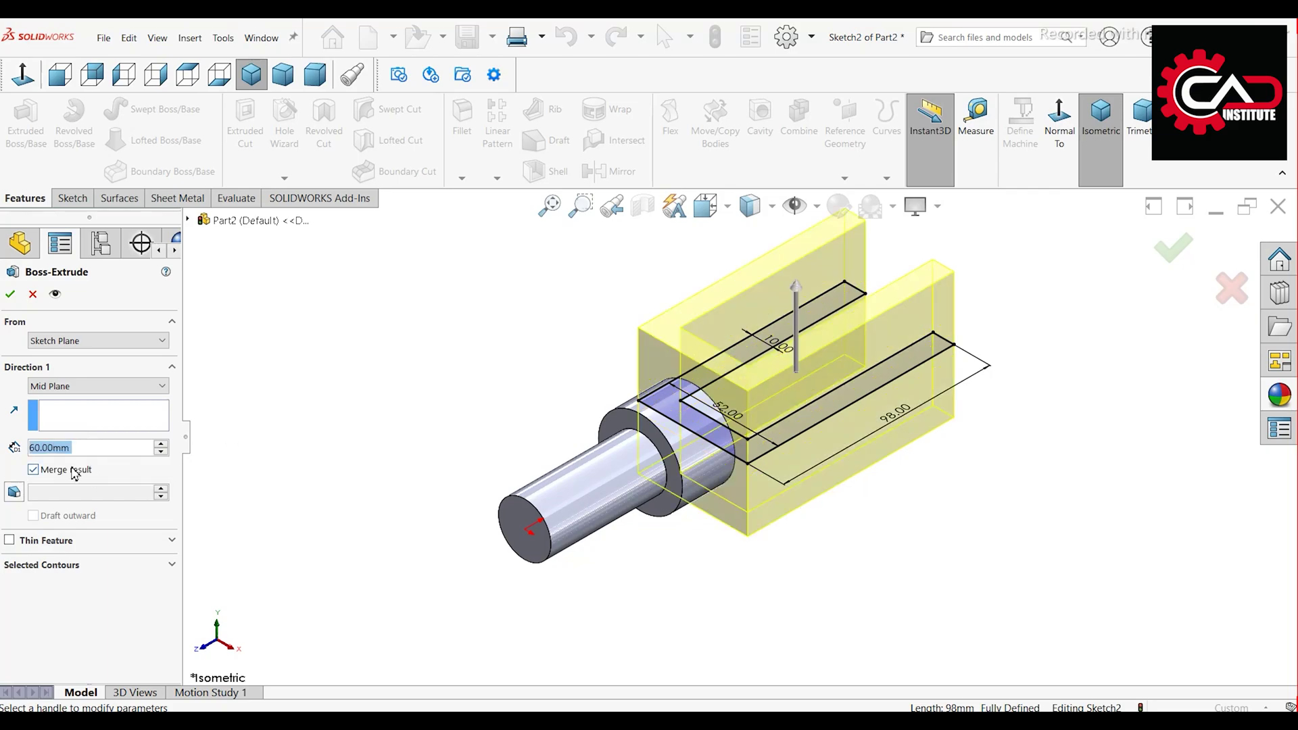
click(13, 294)
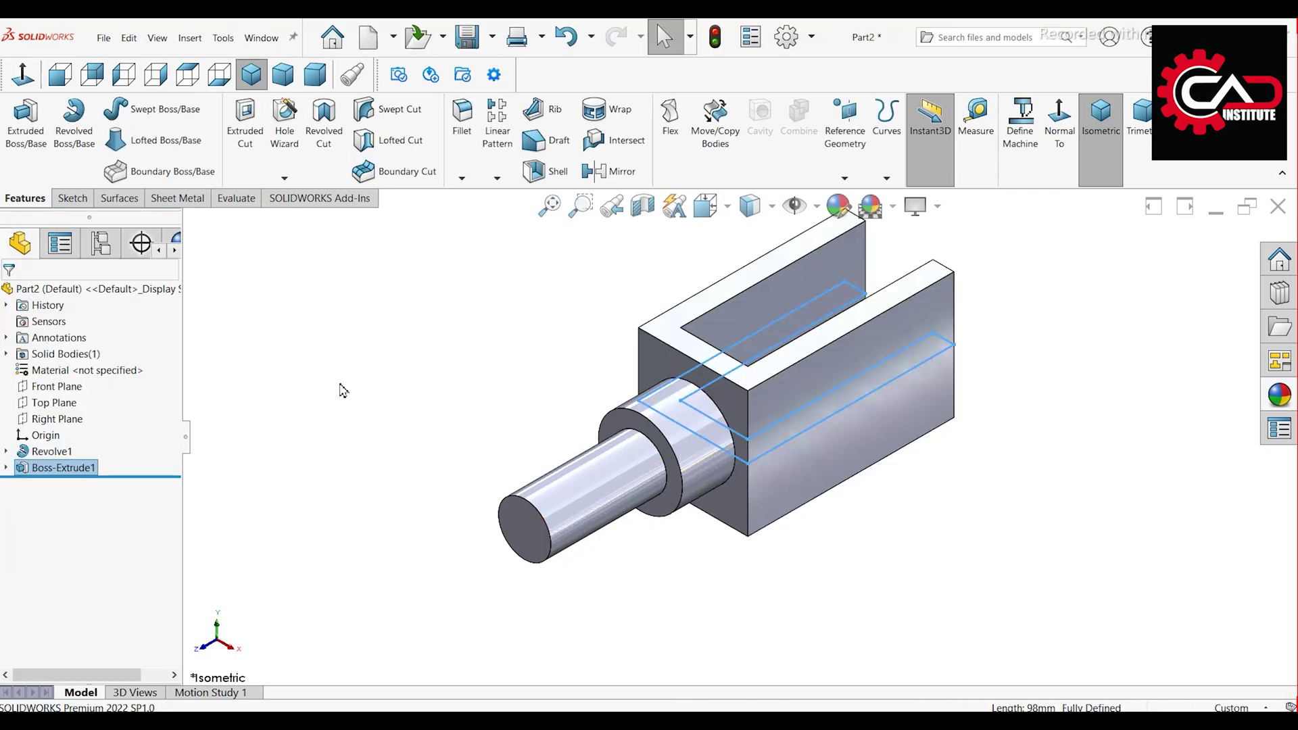
mouse_move(697, 479)
middle_down()
mouse_move(883, 325)
mouse_move(916, 335)
mouse_move(912, 315)
middle_up()
- Fillet the four outer end edges of both fork arms with a 30 mm radius
click(1100, 123)
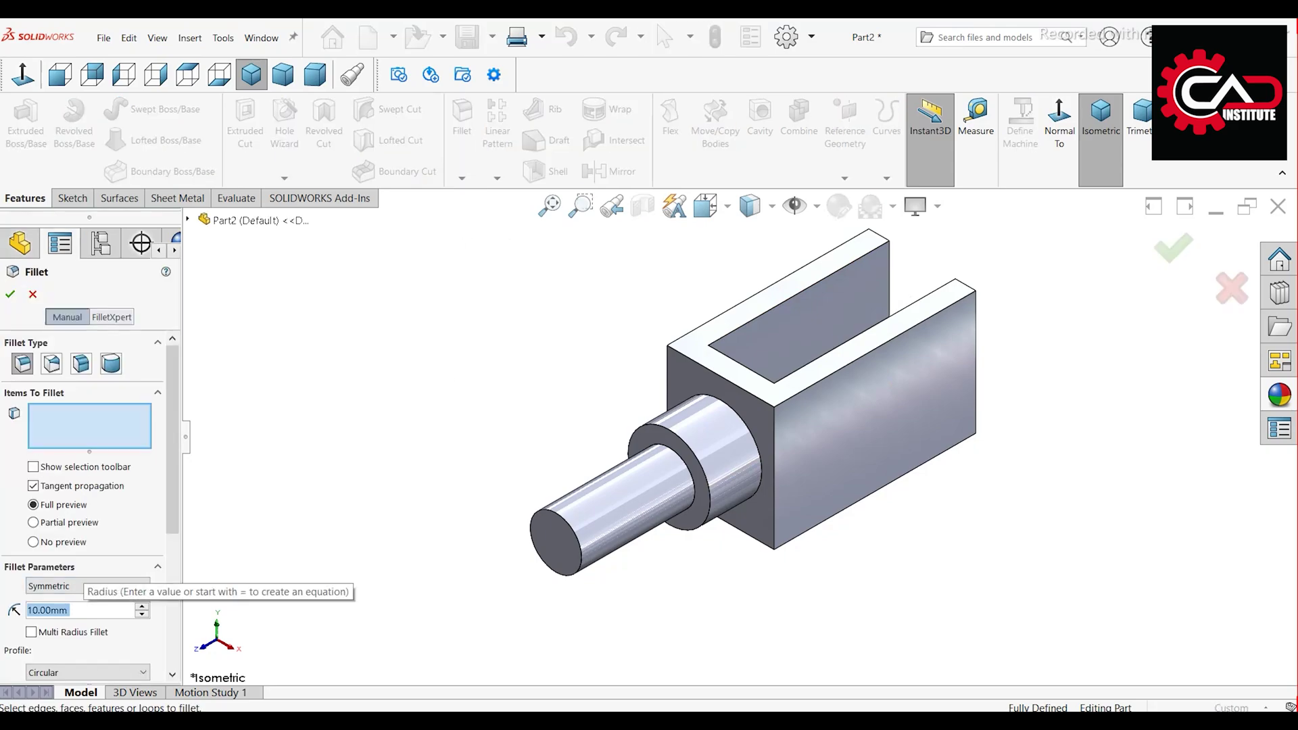
text(30)
key(Return)
middle_drag(836, 466, 874, 480)
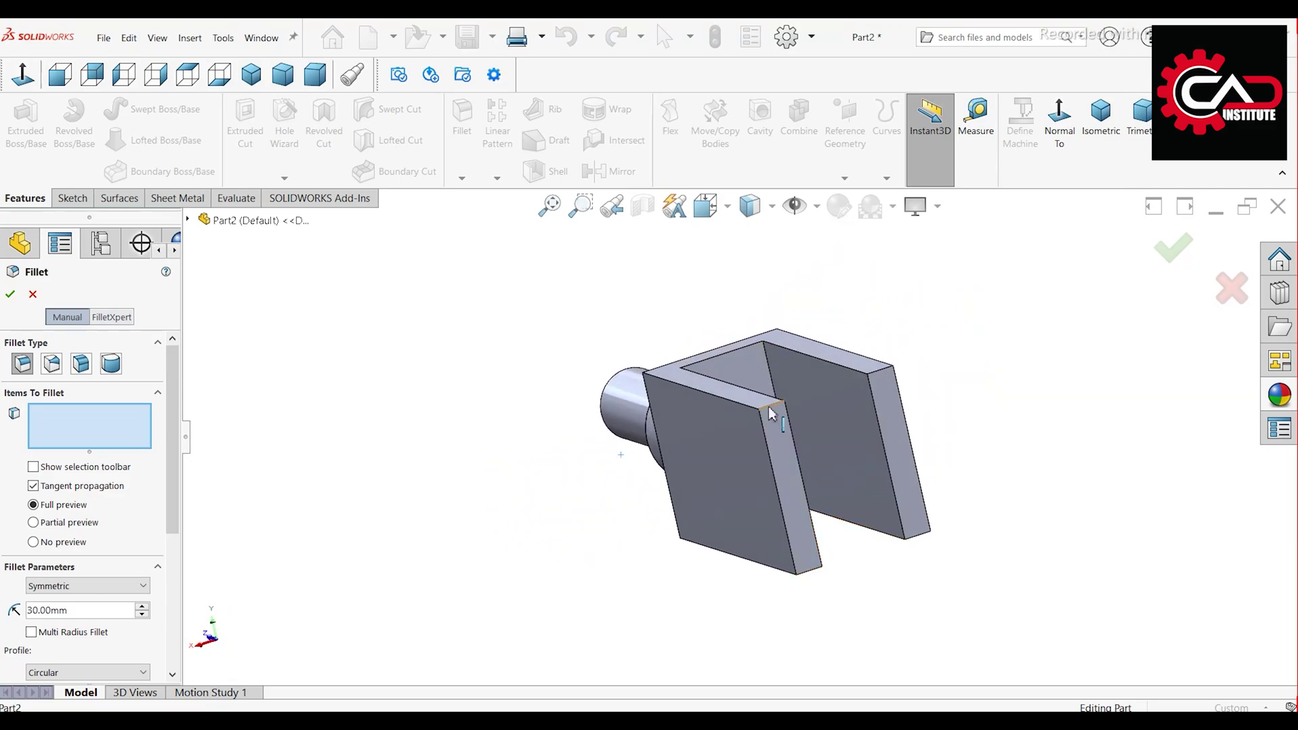
click(771, 411)
click(810, 579)
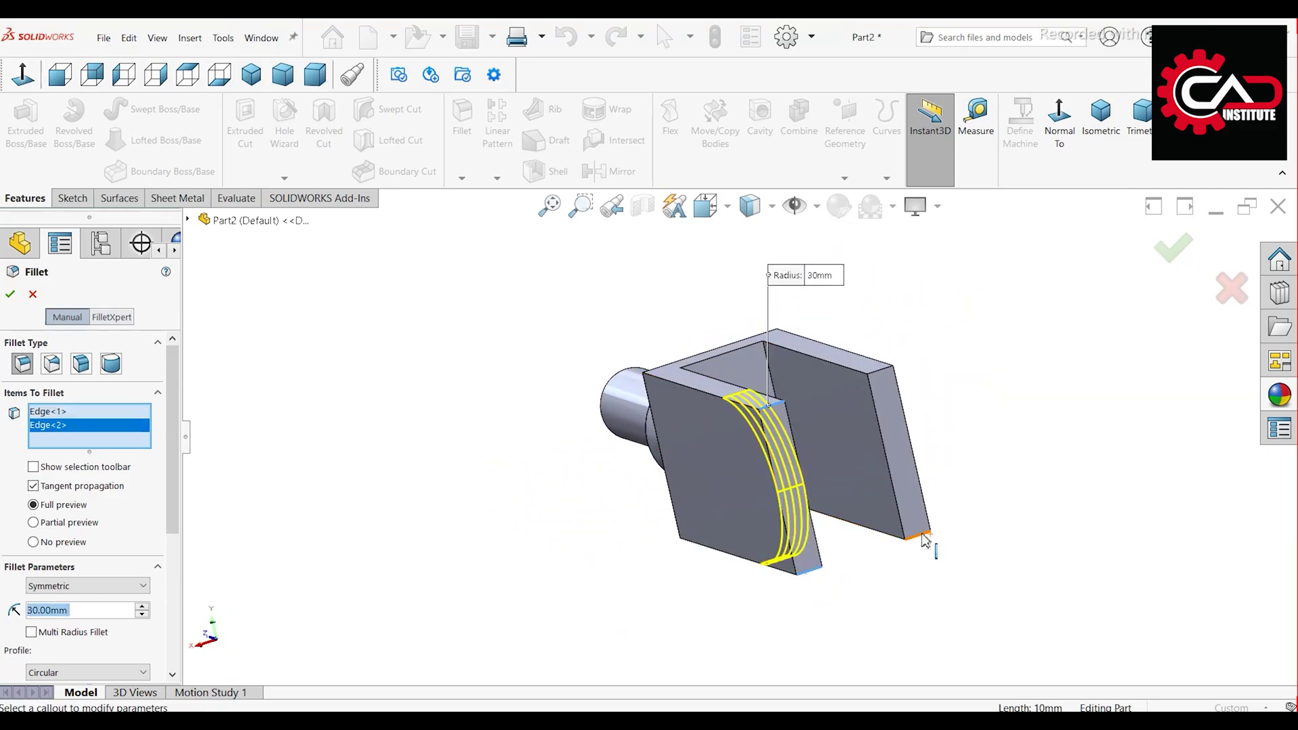
click(925, 543)
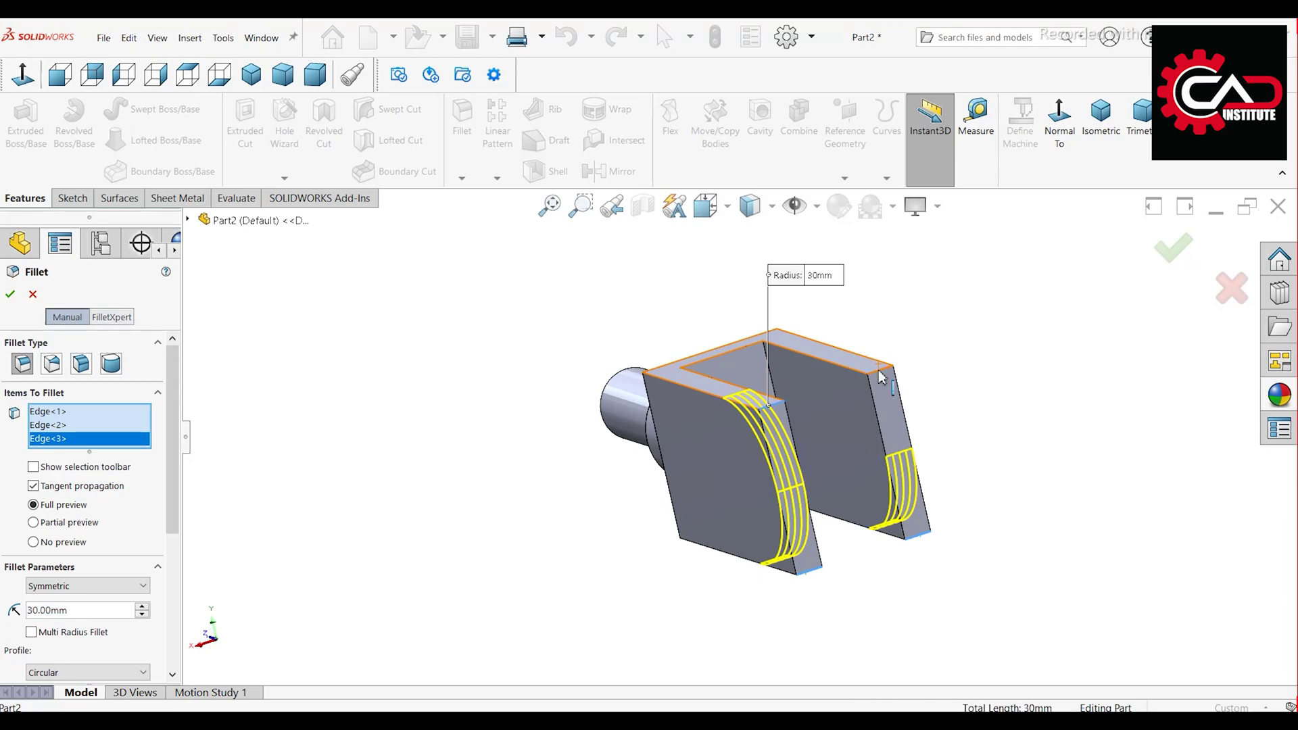
click(882, 378)
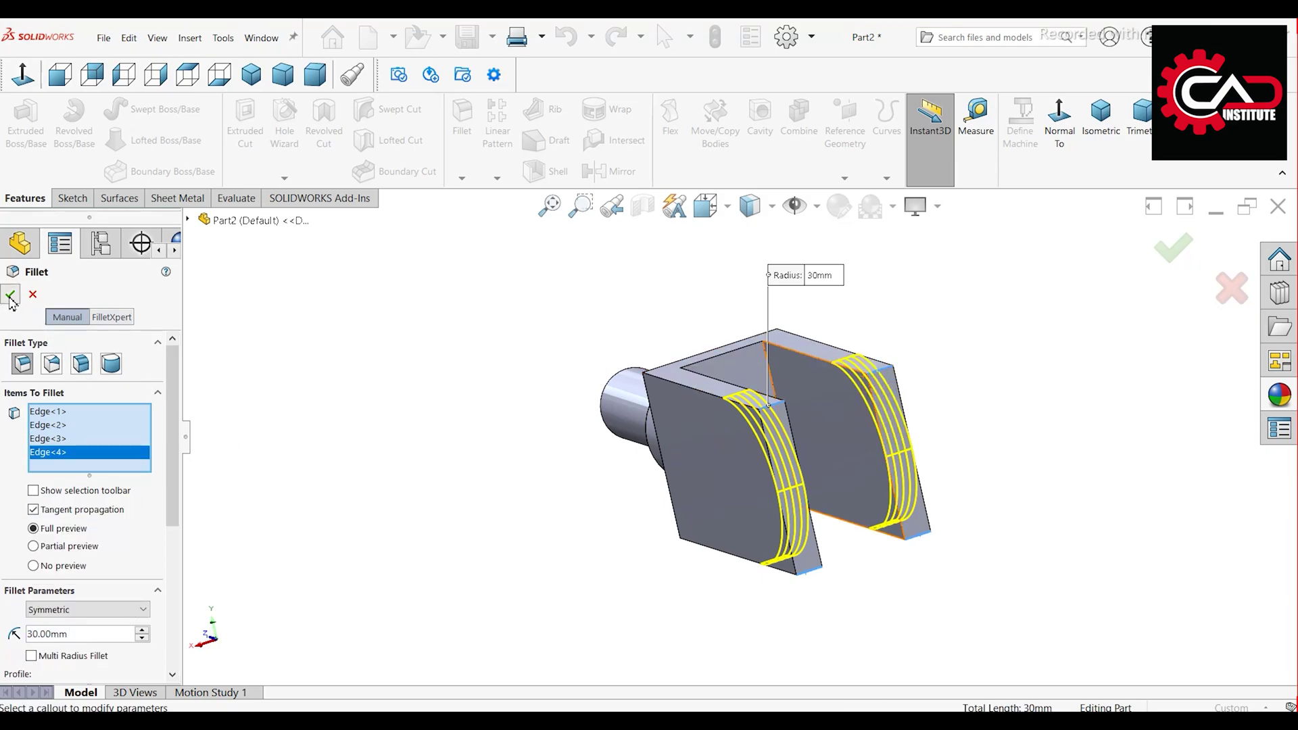
click(12, 295)
mouse_move(700, 553)
middle_down()
mouse_move(832, 494)
mouse_move(850, 525)
middle_up()
- Start a new sketch on the fork's flat side face, viewed normal to it
click(856, 447)
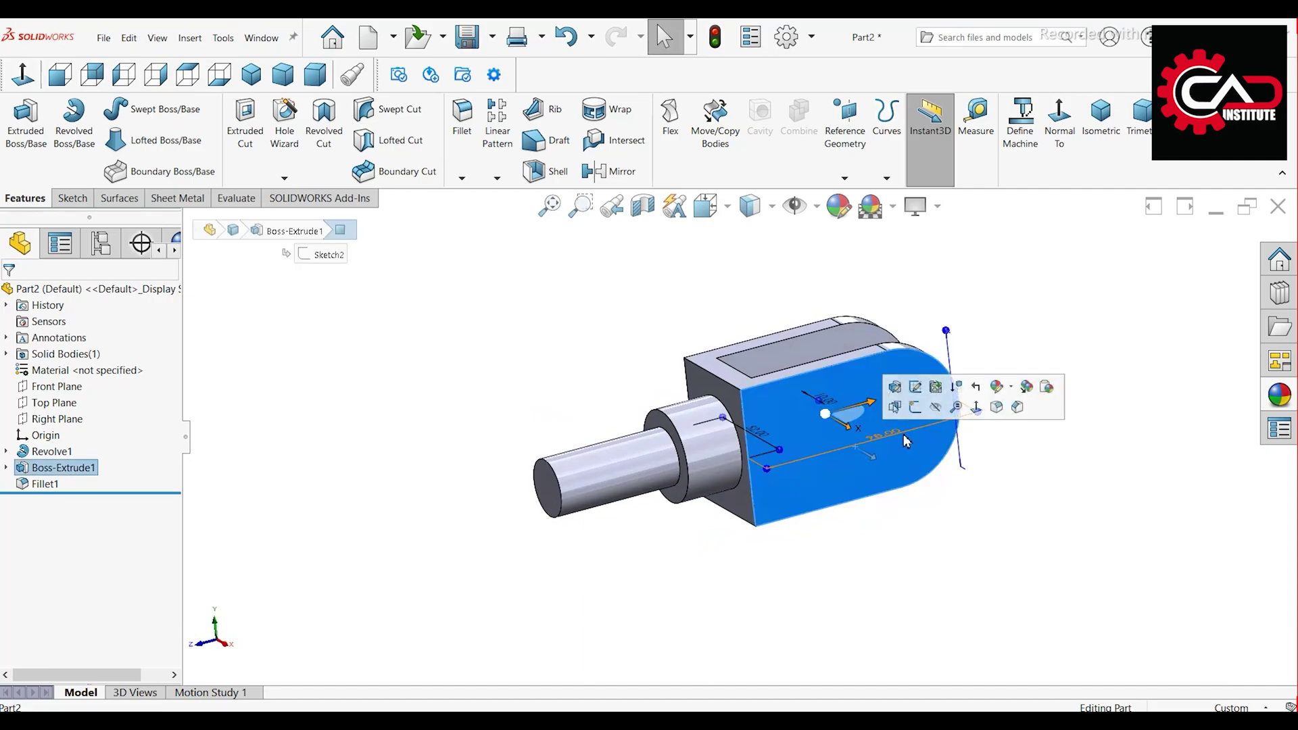
click(915, 407)
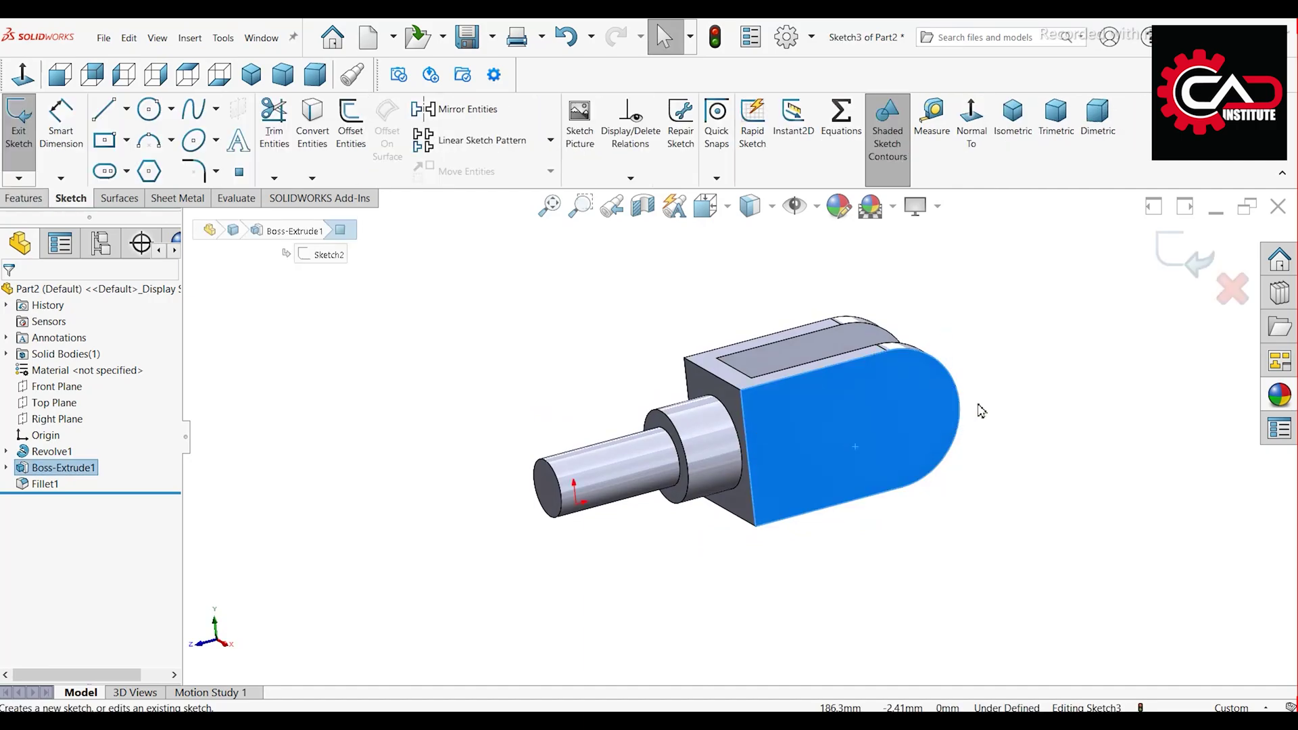
click(982, 171)
scroll(1067, 602, down, 1)
scroll(953, 567, down, 1)
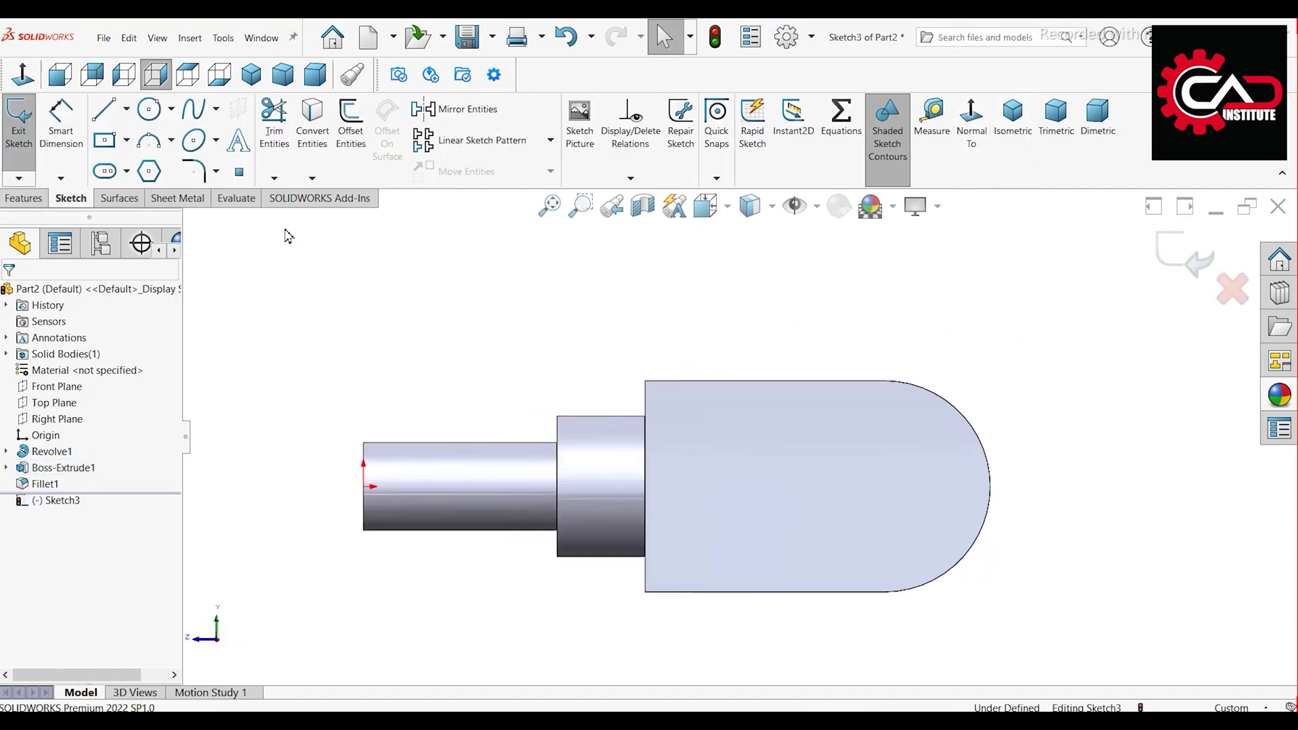
- Draw two circles side by side near the fork's rounded end
click(150, 110)
scroll(971, 519, down, 1)
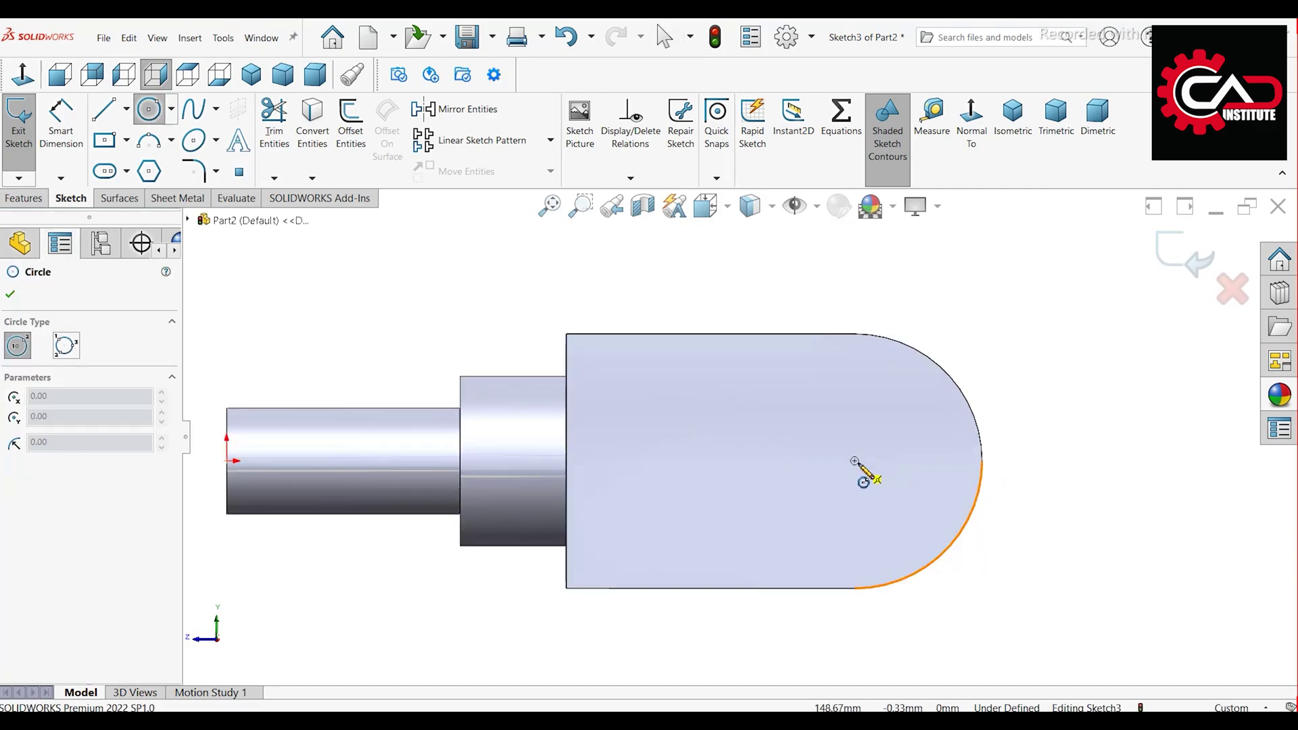
click(854, 462)
click(865, 504)
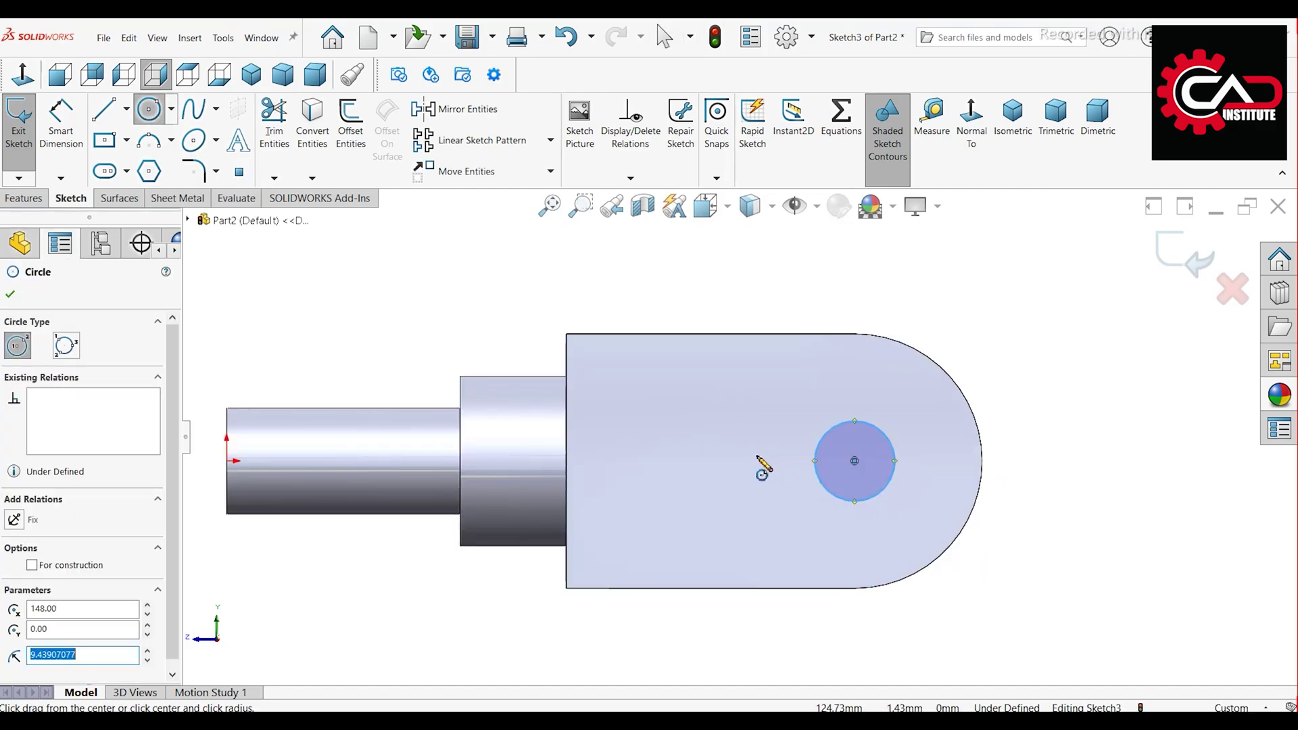
click(746, 462)
click(775, 494)
right_click(675, 378)
click(713, 387)
- Make both circles equal and relate the right circle's centre to the rounded end's point
drag(671, 382, 925, 543)
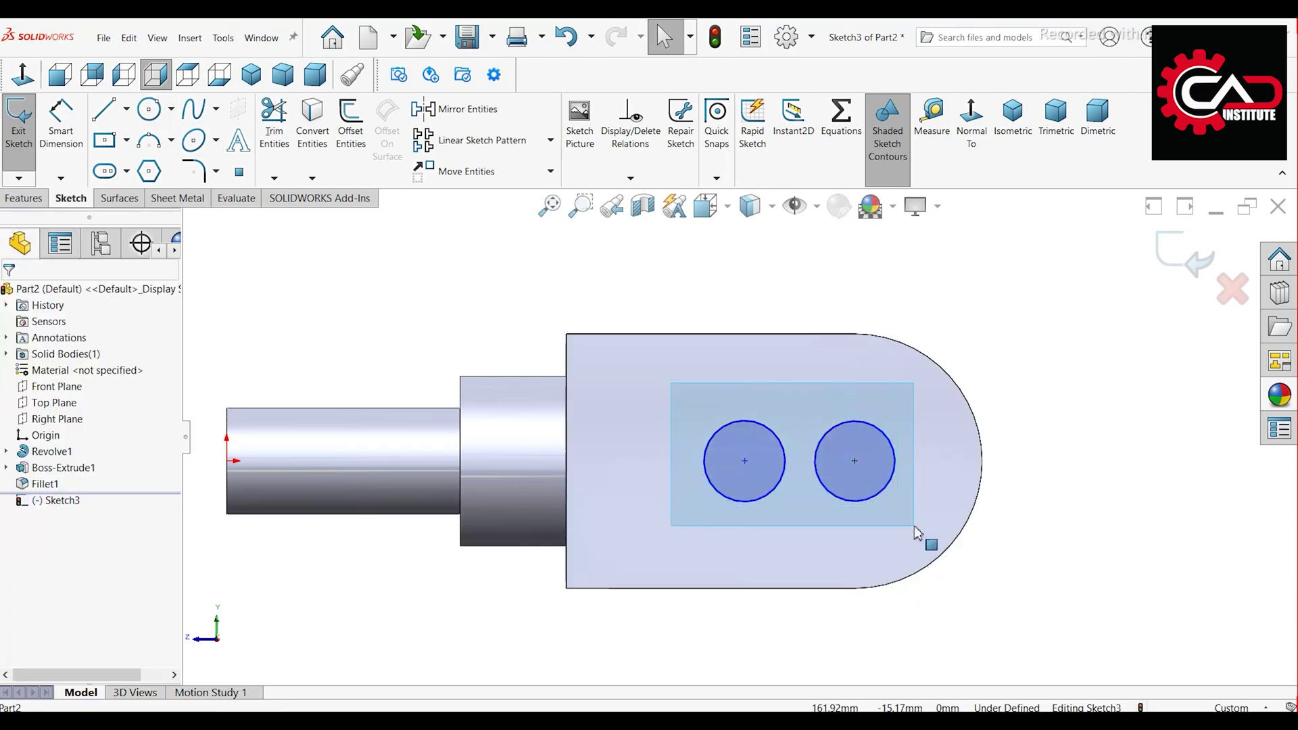
click(1014, 485)
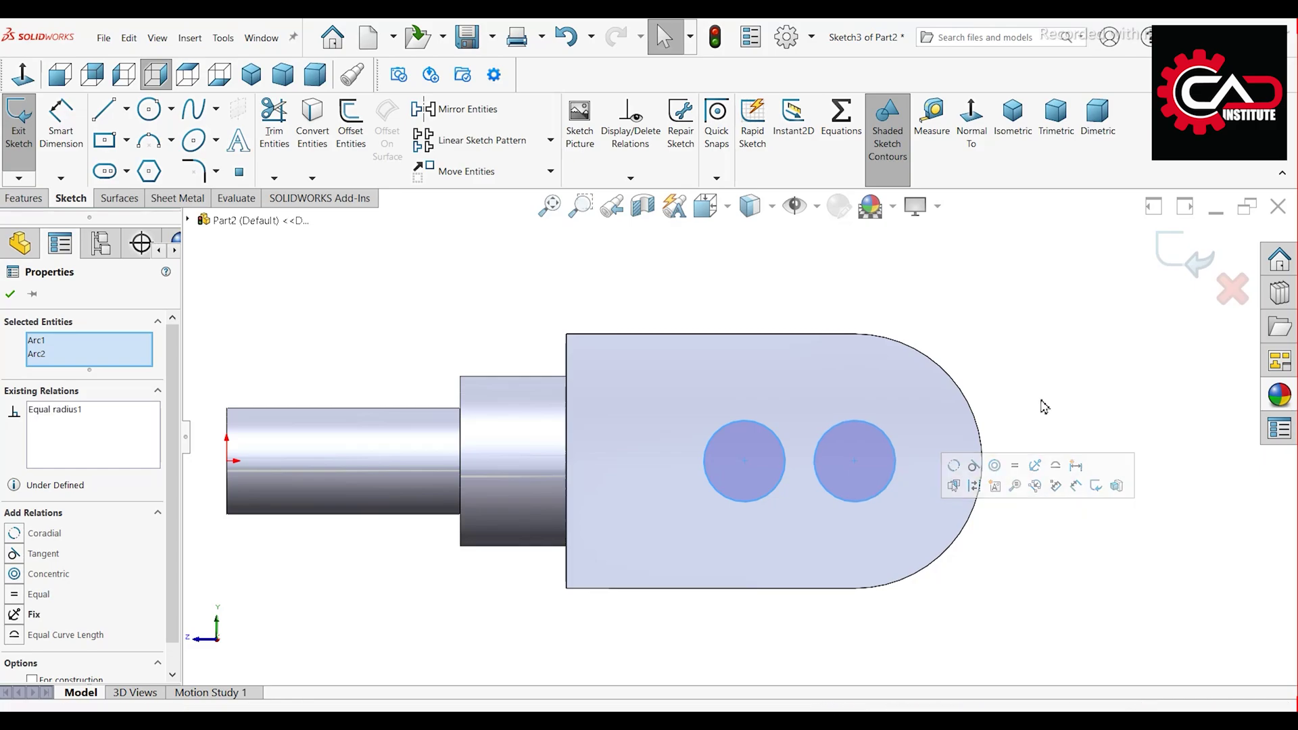
click(1035, 406)
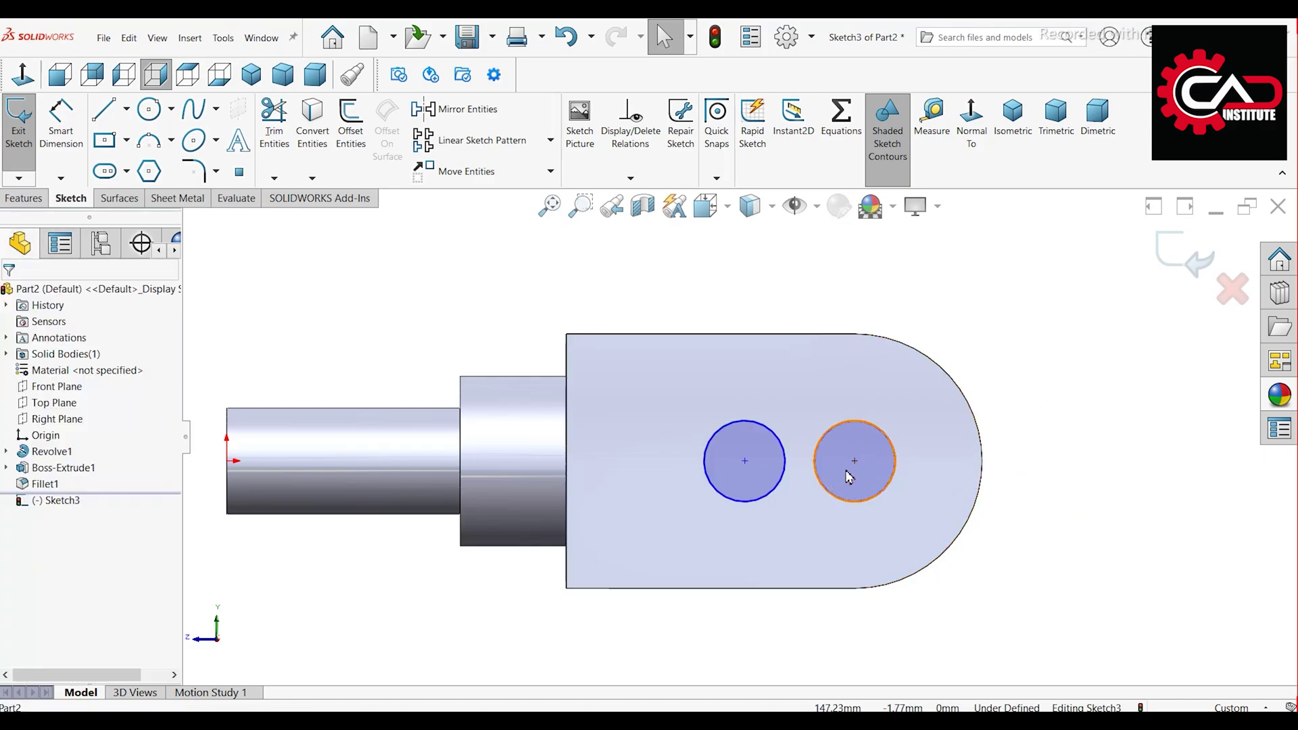
click(854, 465)
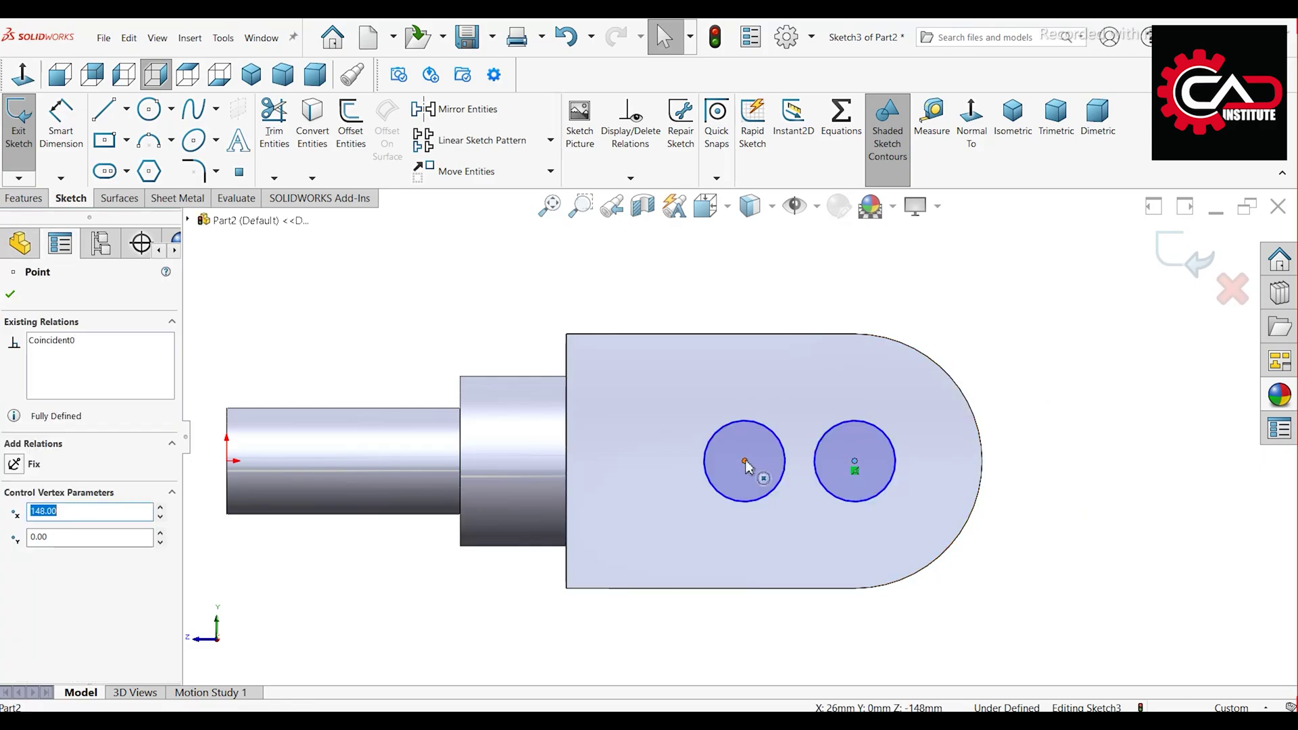
ctrl+click(982, 463)
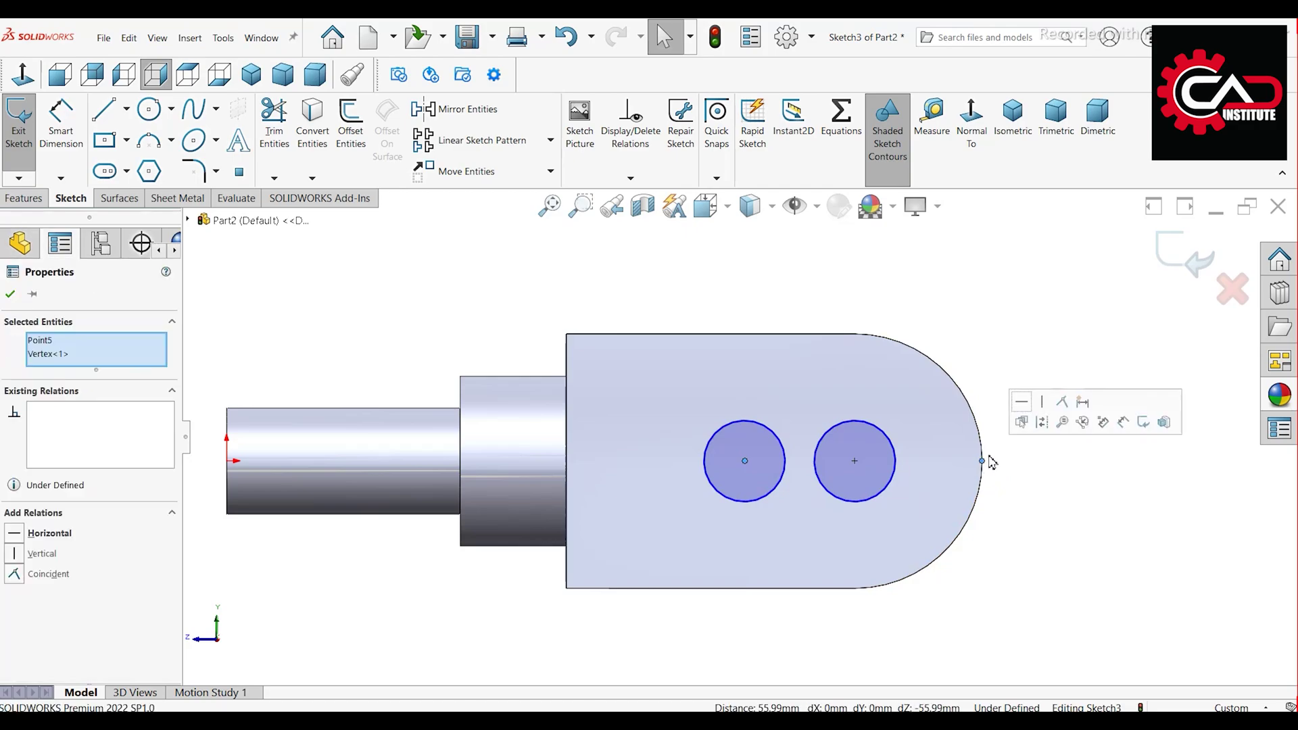
click(1006, 339)
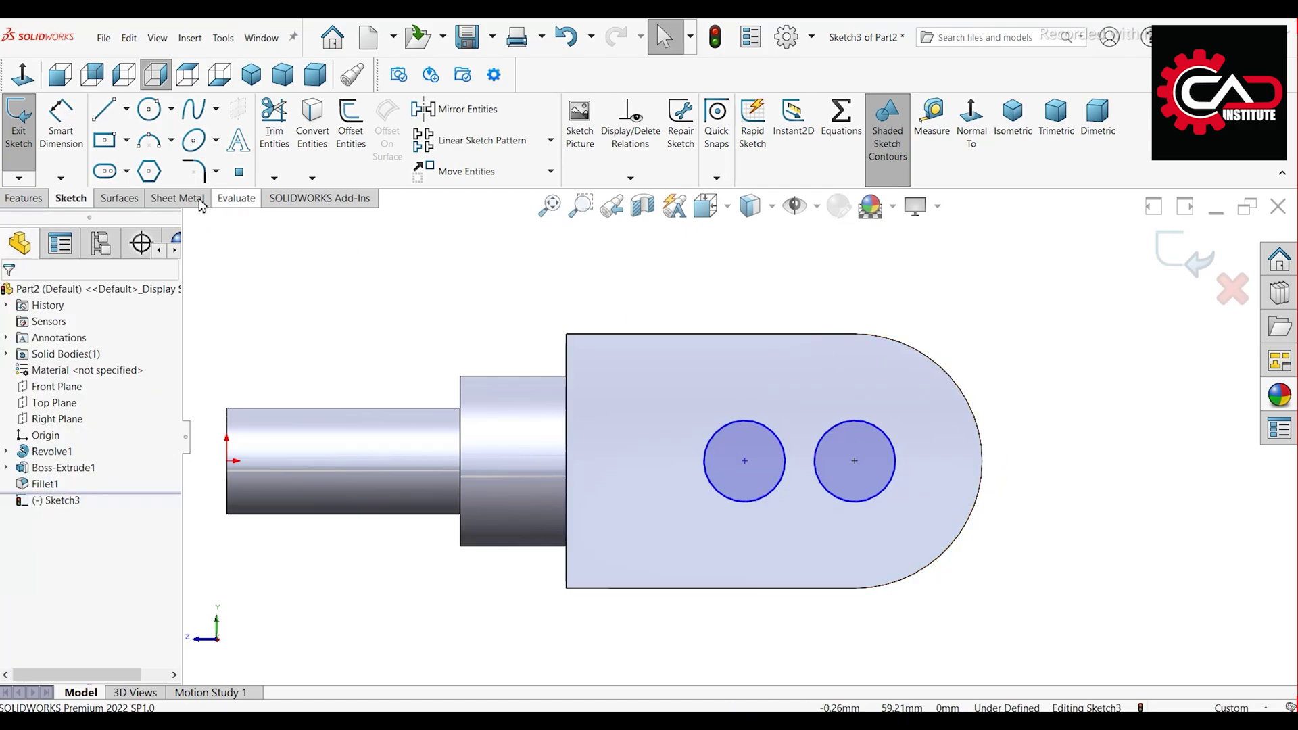
click(61, 122)
- Dimension the circles at 10 mm diameter and 20 mm centre-to-centre spacing
click(871, 434)
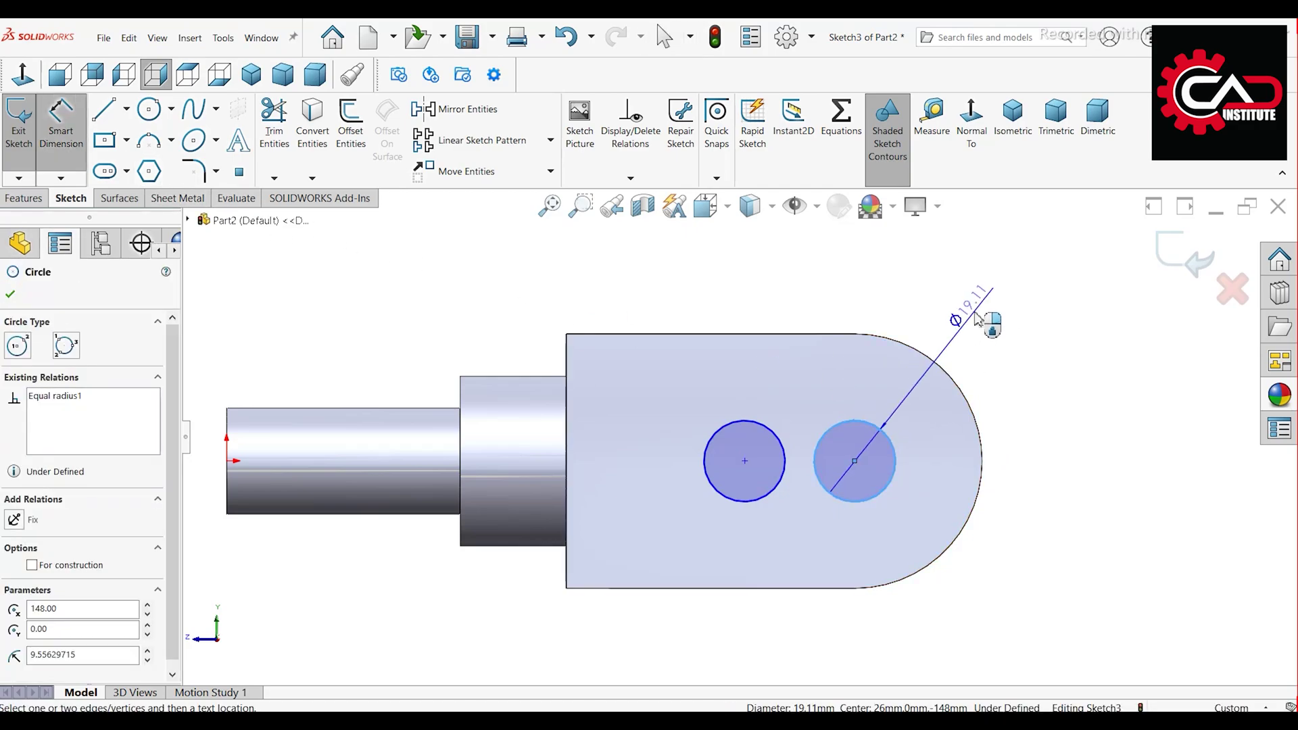
click(1086, 350)
text(10)
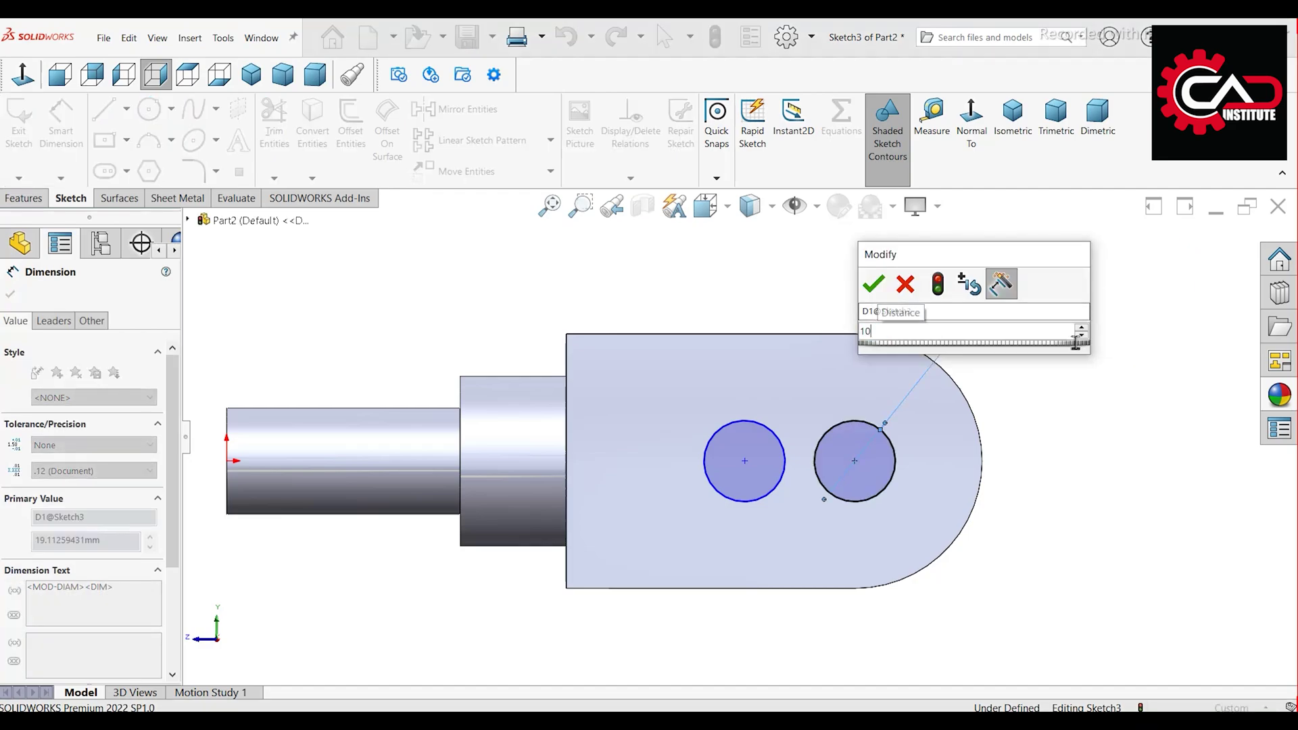
key(Return)
click(745, 464)
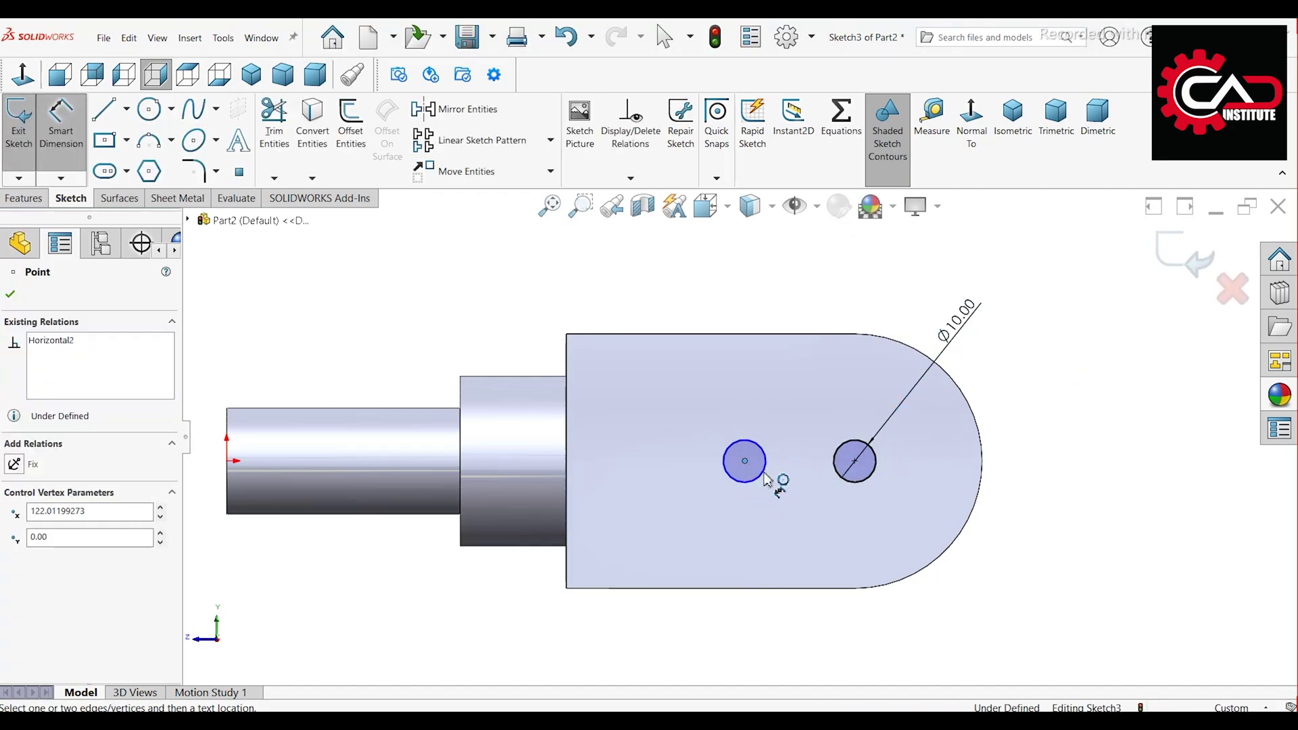
click(858, 467)
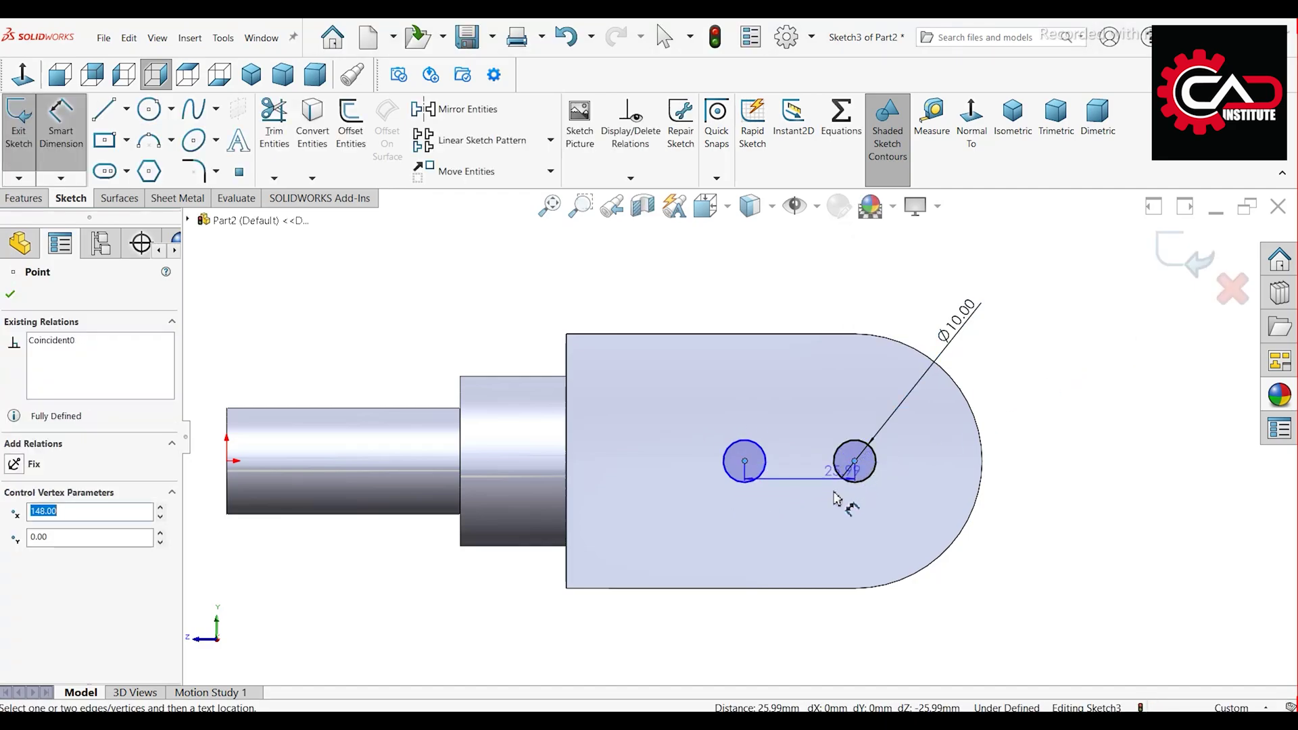
click(814, 542)
text(20)
key(Return)
right_click(1039, 453)
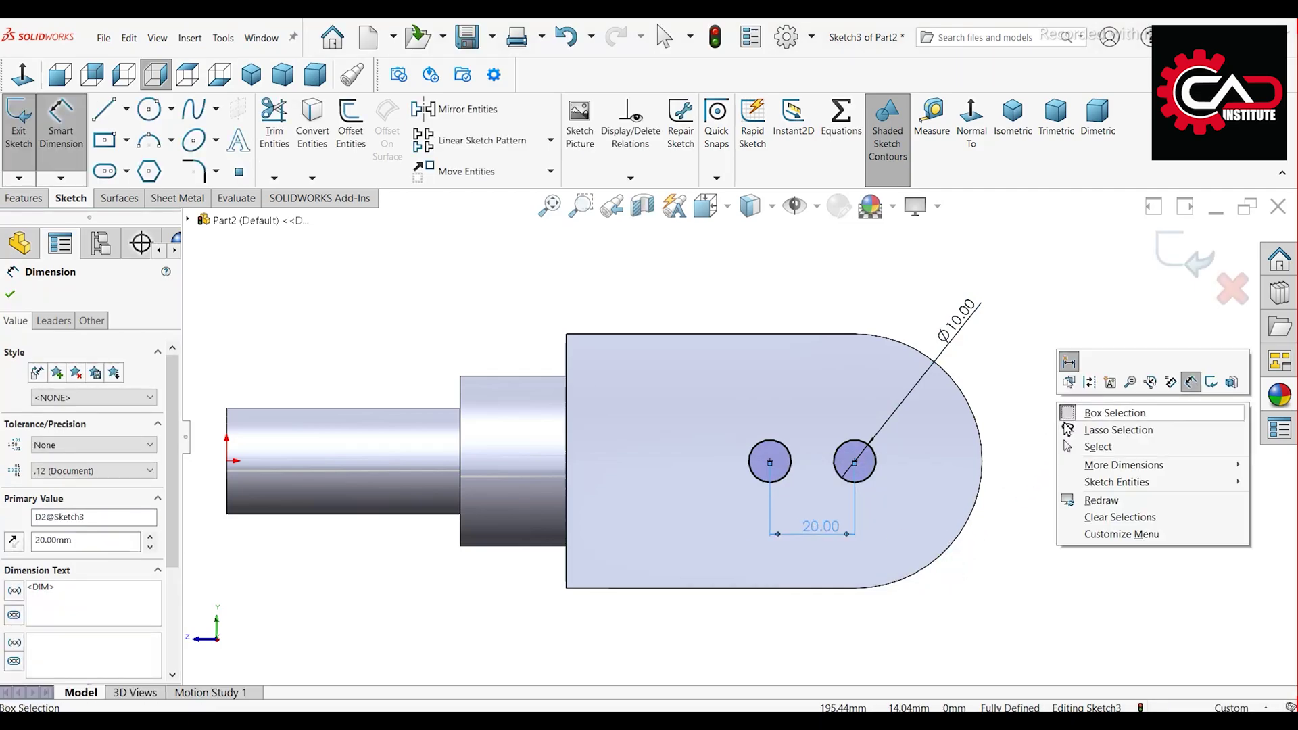
click(1100, 426)
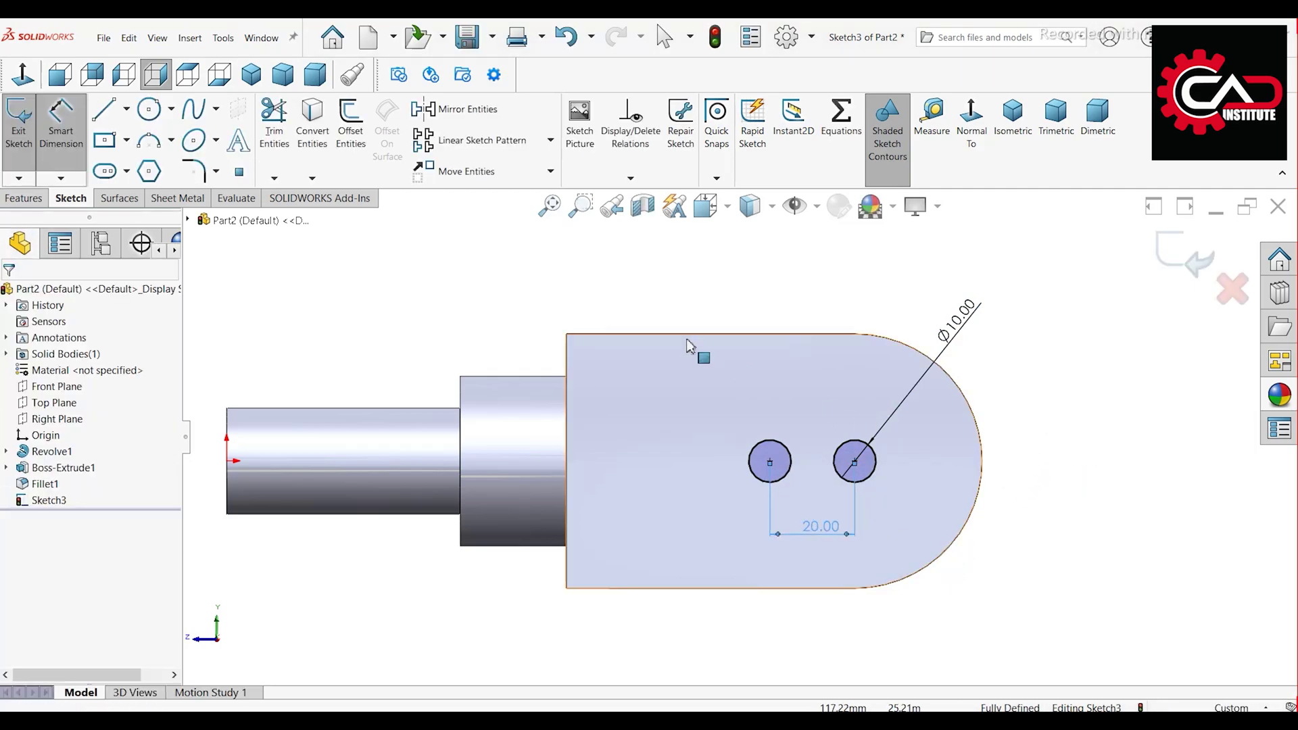
click(25, 198)
- Extrude-cut the two circles Through All, making 10 mm holes in both fork arms
click(245, 122)
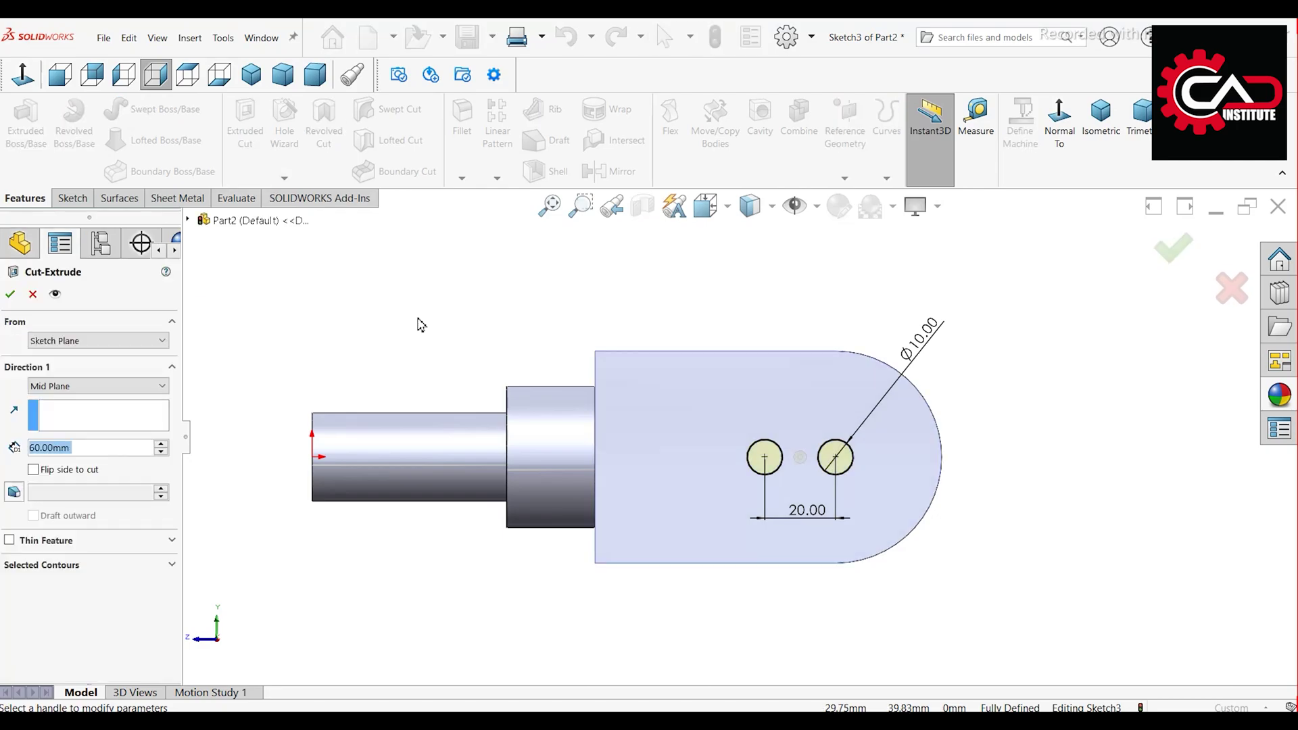
middle_drag(421, 325, 441, 437)
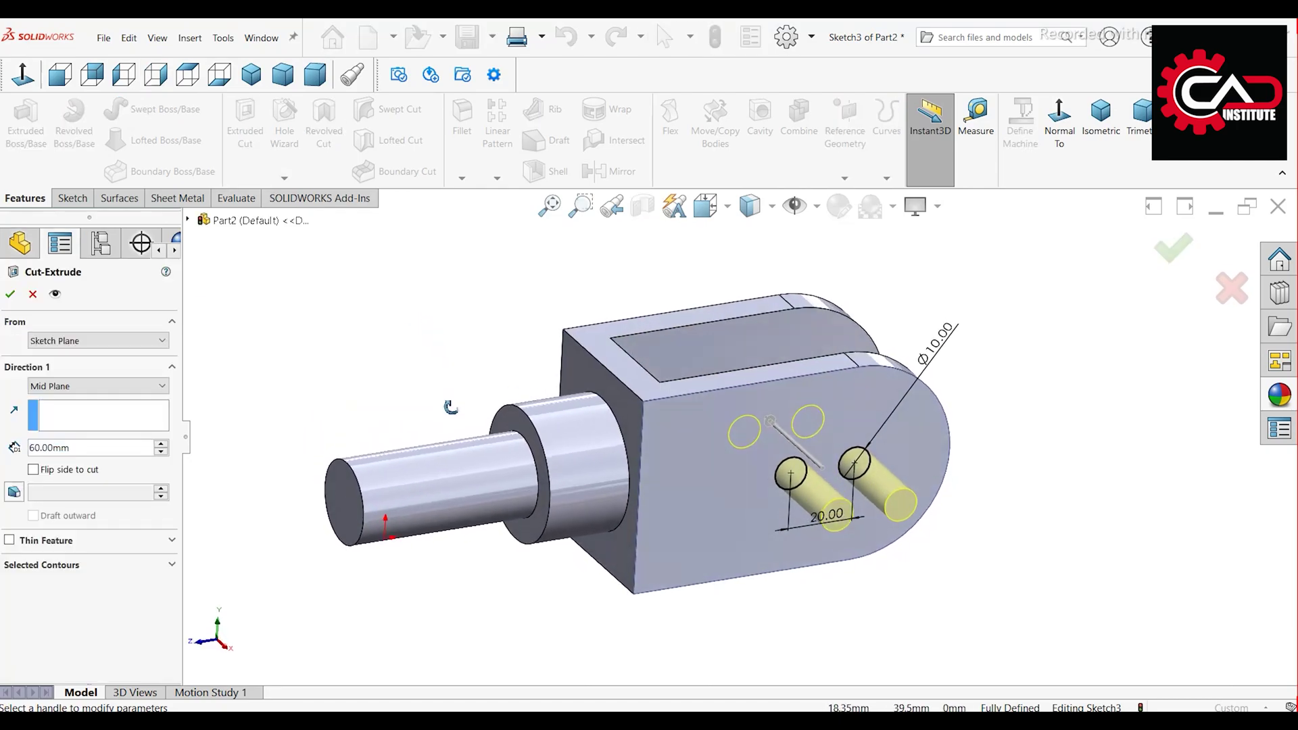
click(143, 387)
click(91, 418)
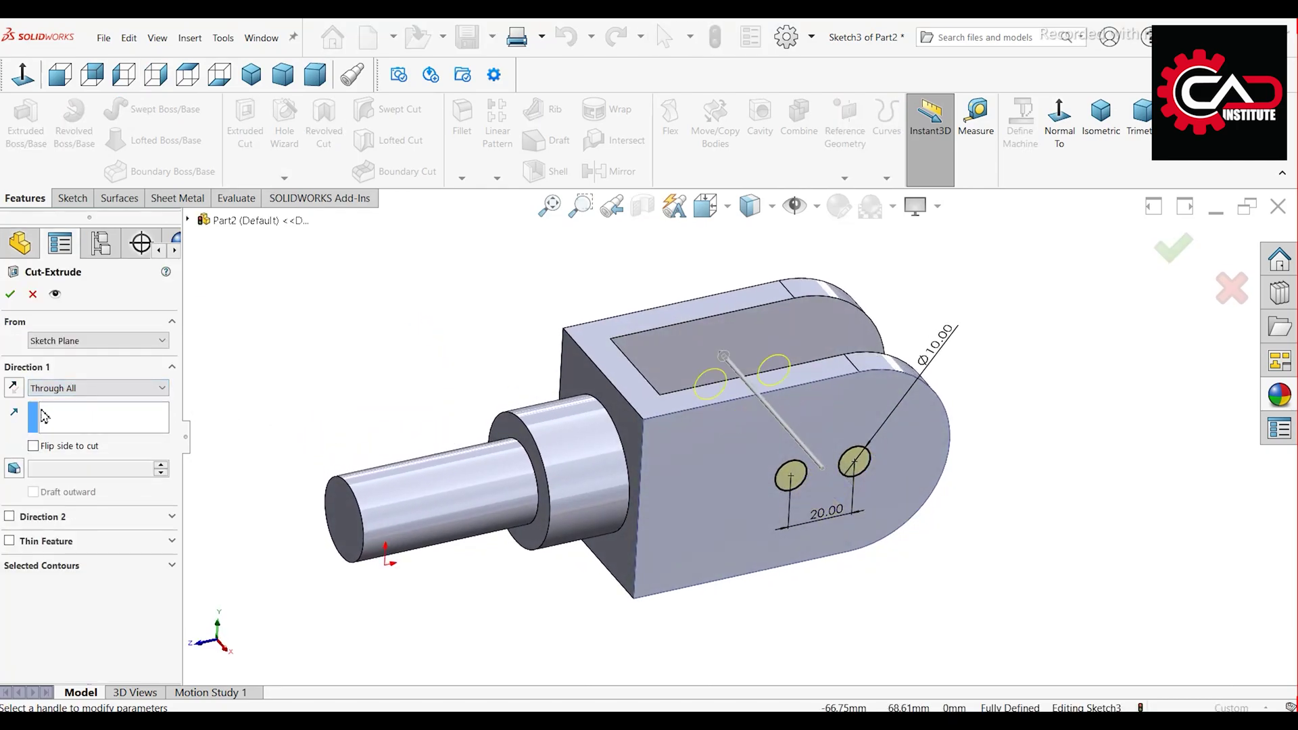
click(11, 295)
middle_drag(761, 521, 773, 499)
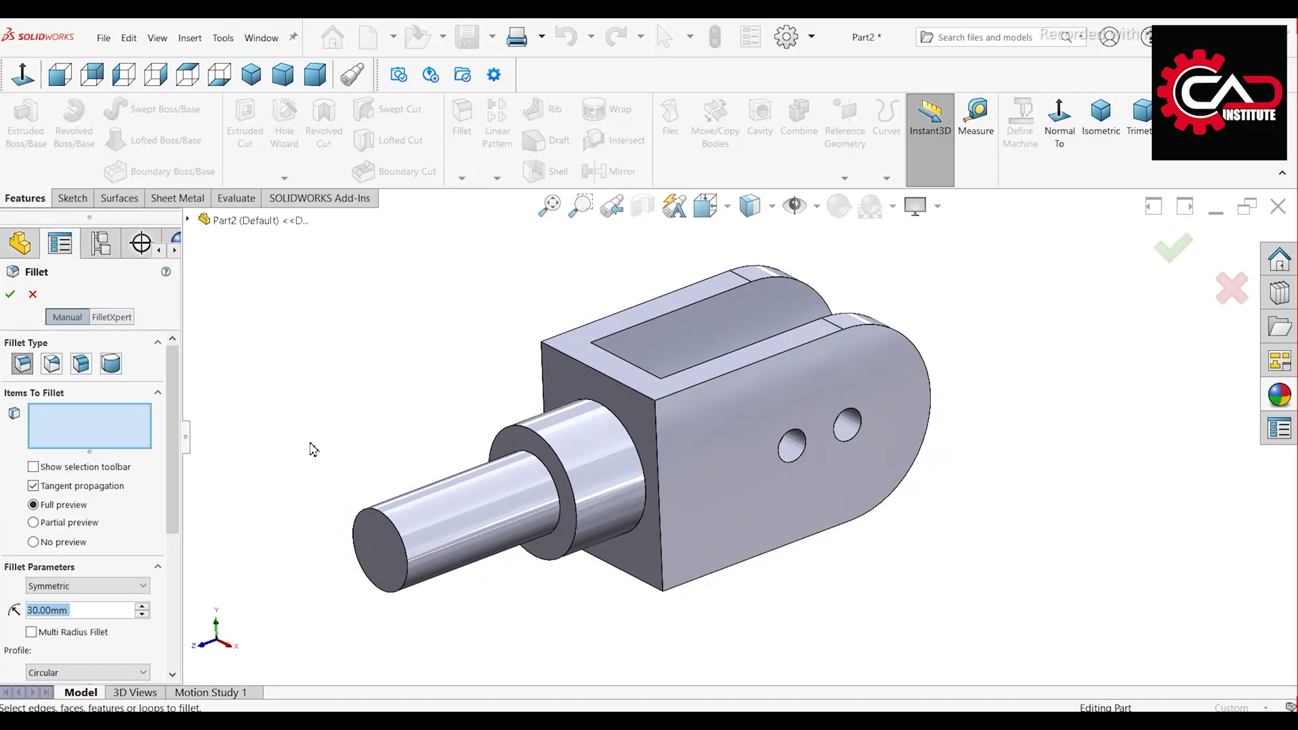
text(2)
- Round the edge between the wider shaft step and the block with a 2 mm fillet
key(Return)
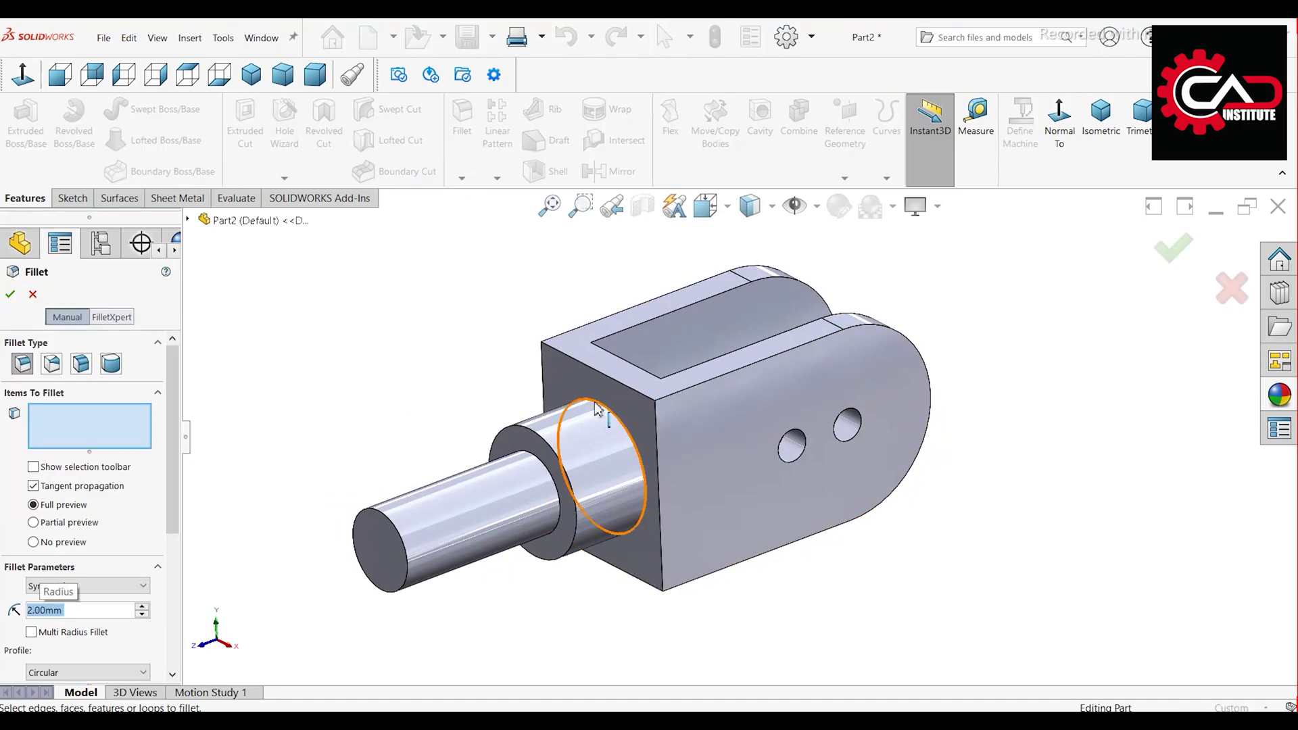
click(600, 411)
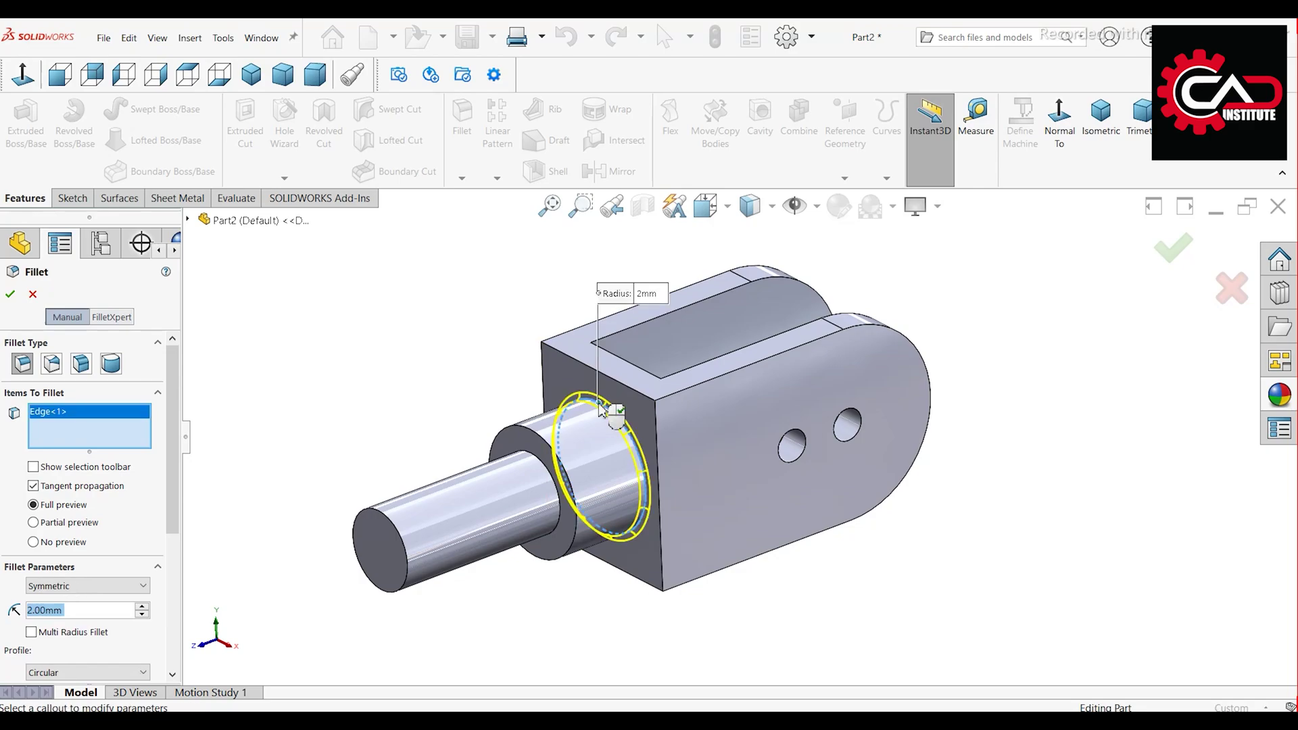
click(9, 294)
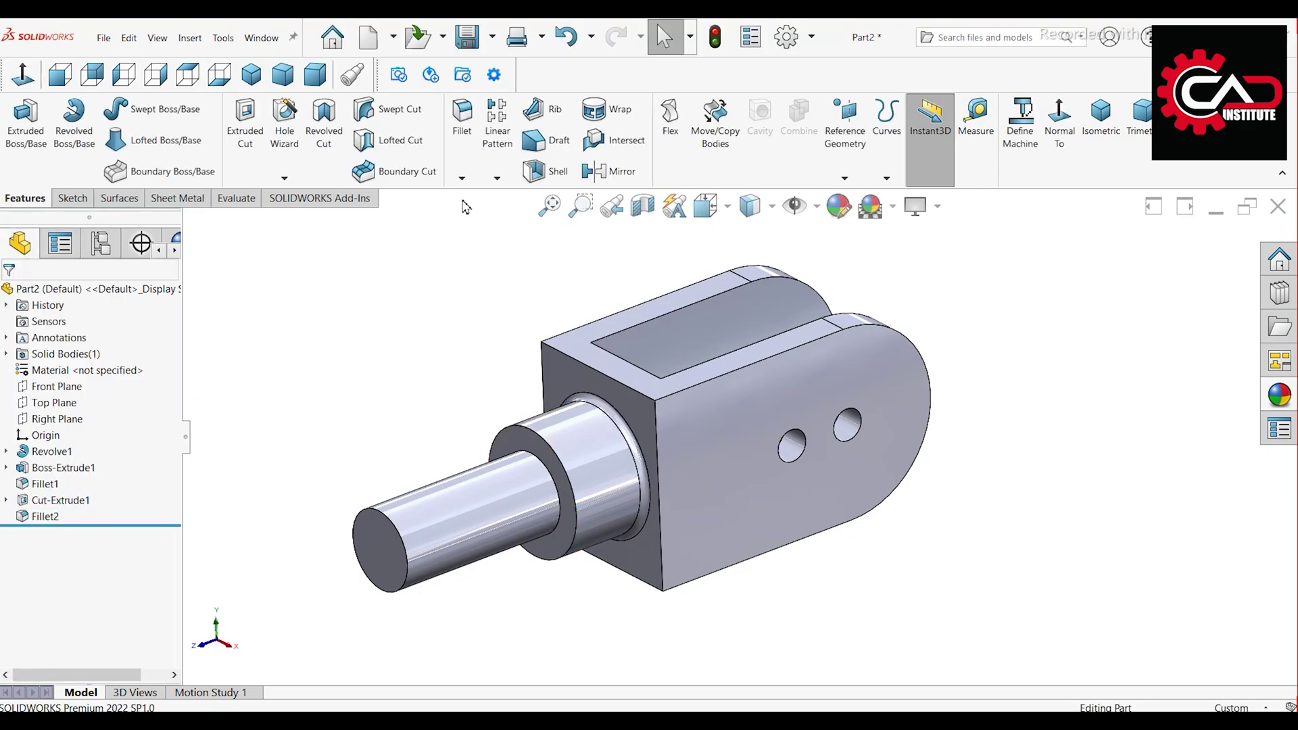
click(463, 179)
- Bevel the narrow shaft's free end edge with a 2 mm × 45° chamfer
click(486, 215)
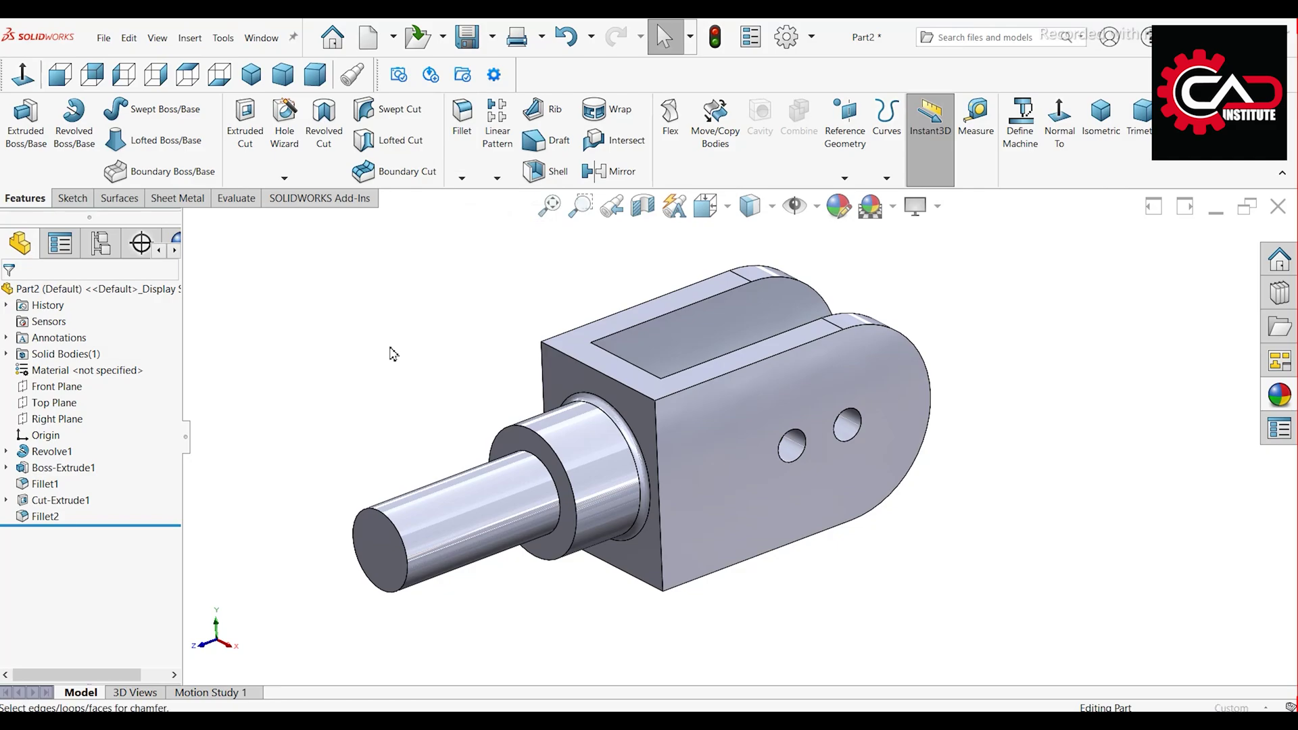
click(34, 602)
drag(66, 602, 13, 604)
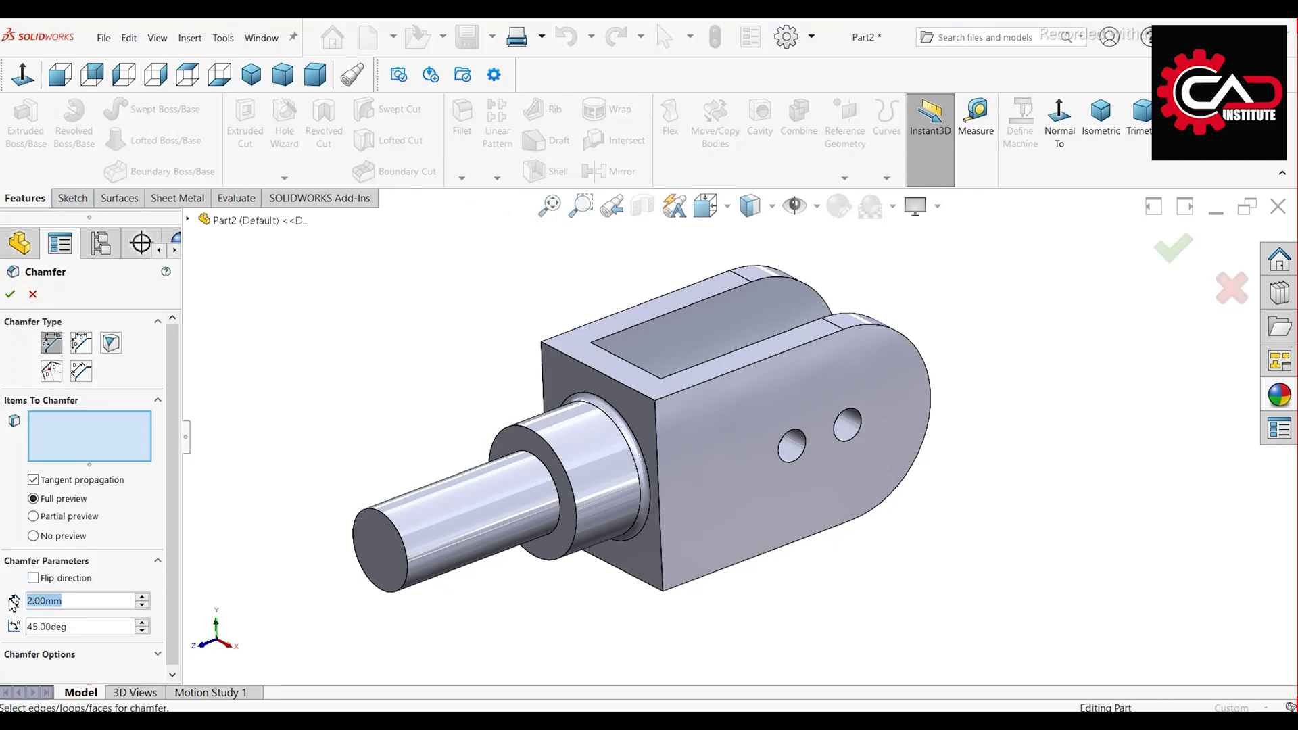
click(389, 525)
scroll(456, 510, down, 1)
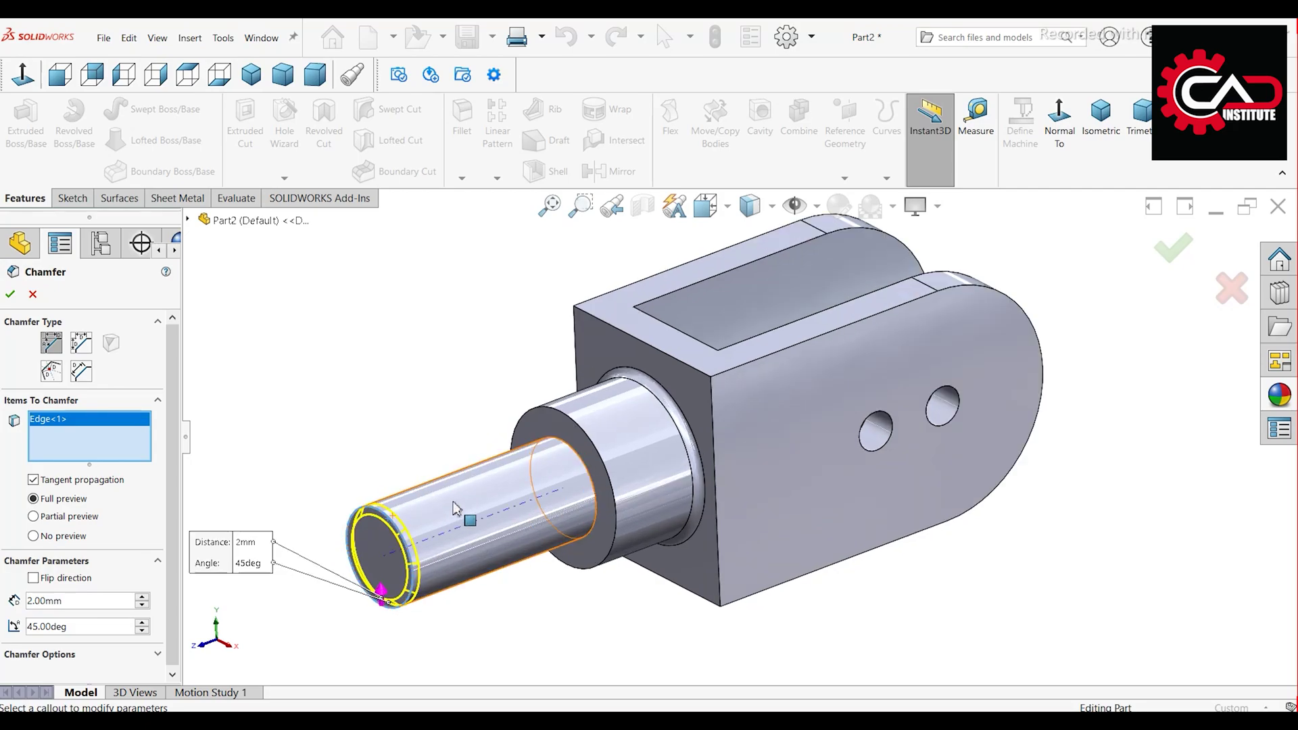
click(10, 296)
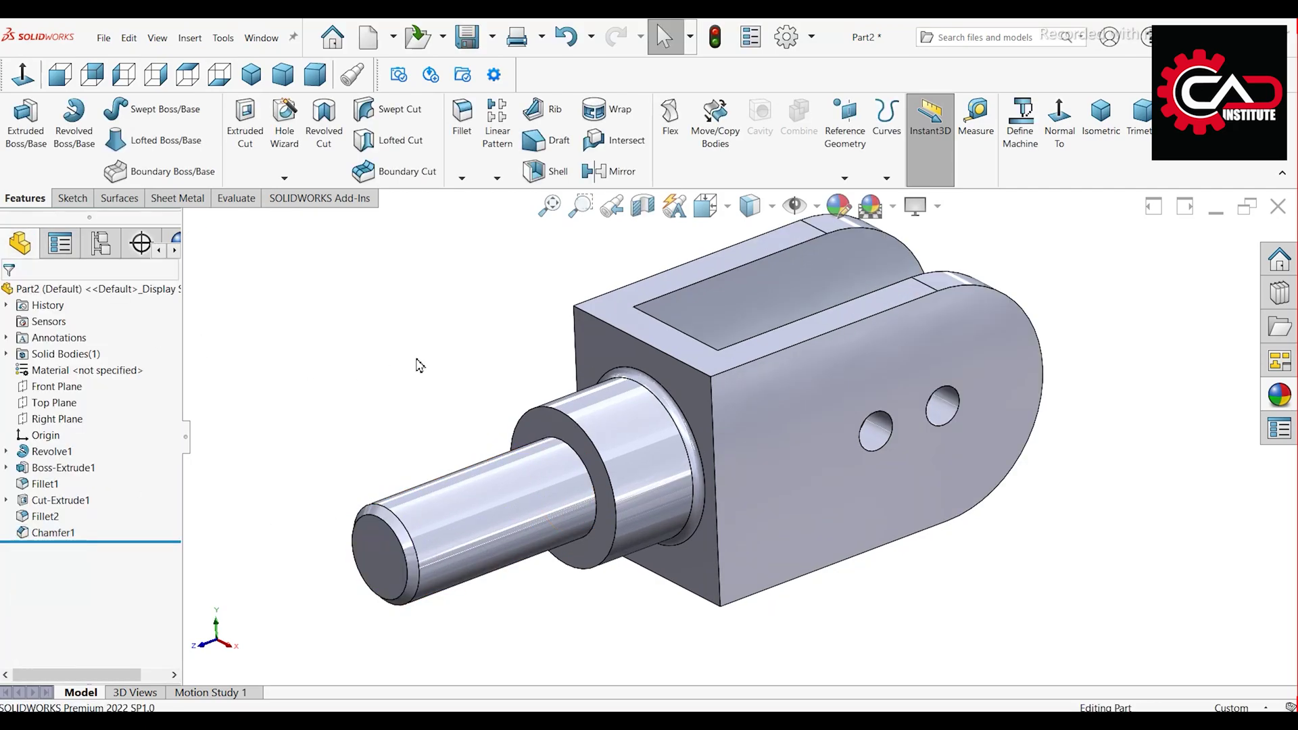
mouse_move(406, 355)
middle_down()
mouse_move(626, 465)
mouse_move(608, 447)
middle_up()
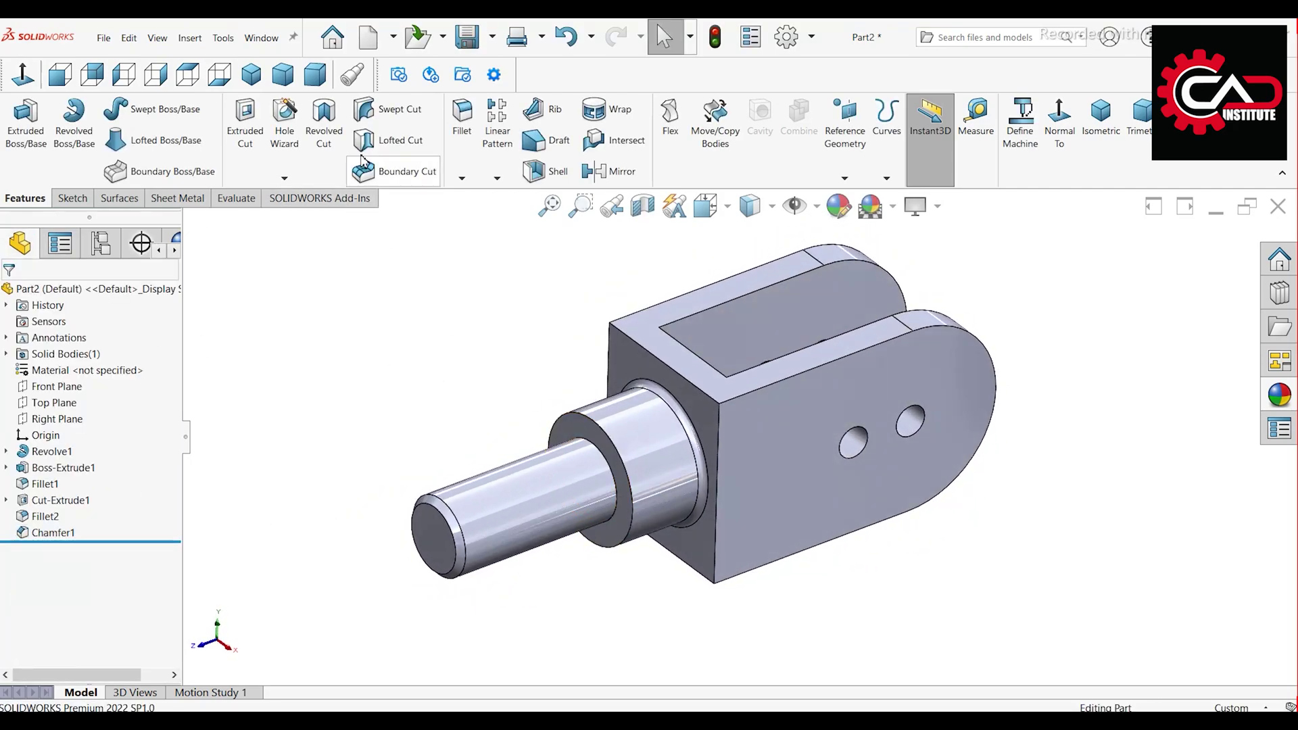
click(251, 74)
- Change the model's display shading mode
ctrl+middle_drag(483, 342, 436, 376)
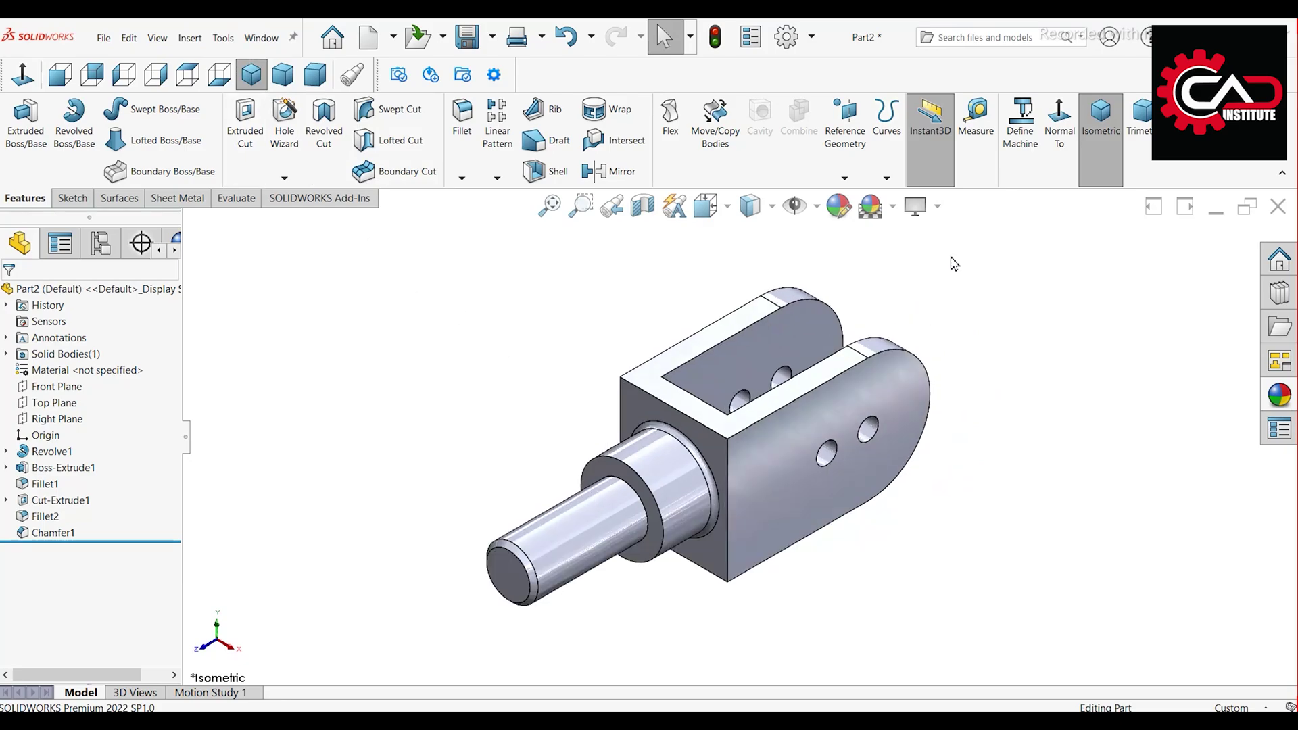
click(939, 208)
click(954, 301)
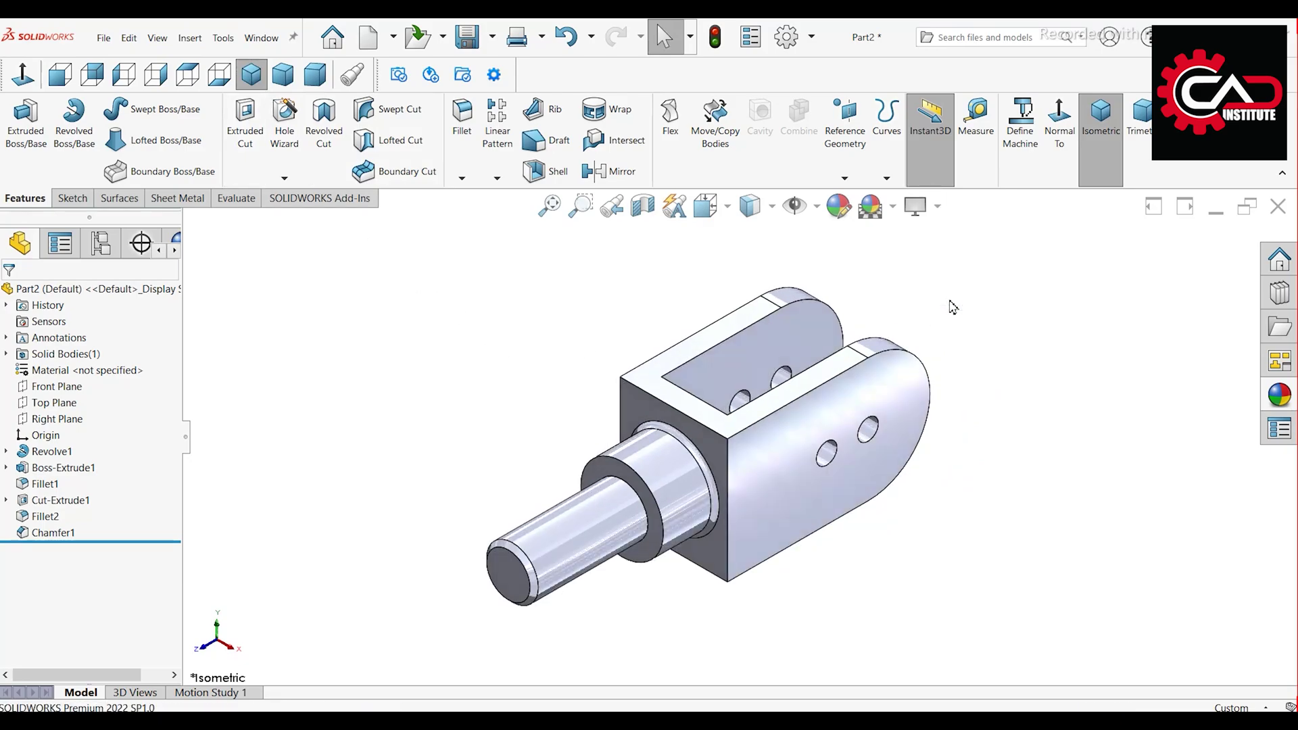
- Apply the Metal > Bronze brushed bronze appearance to the whole part
right_click(919, 395)
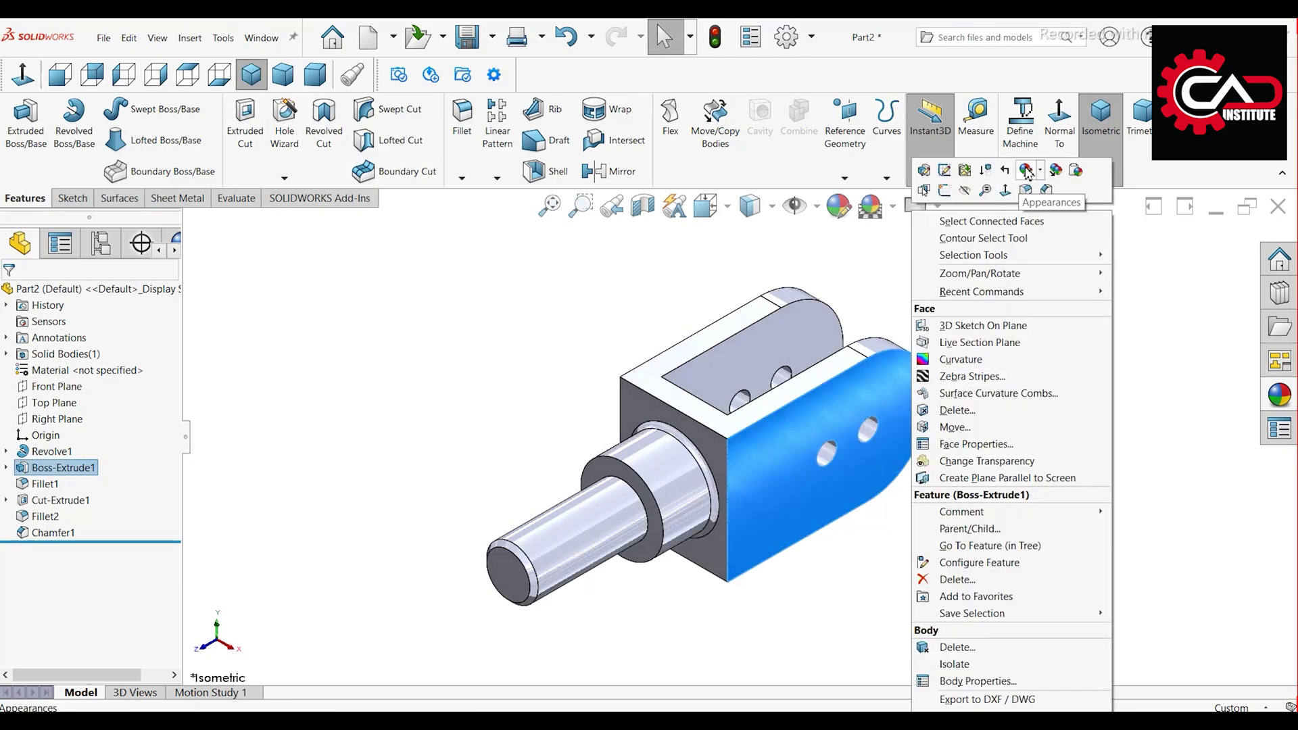
click(1048, 247)
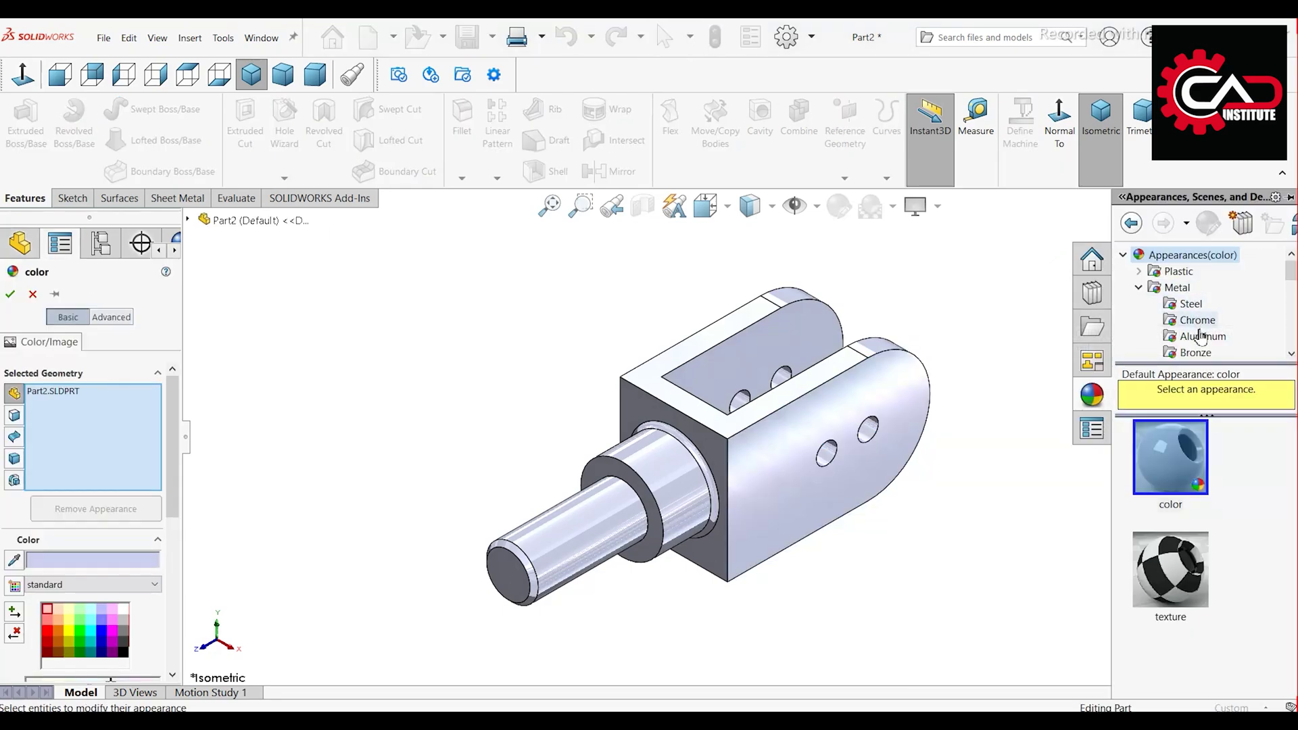
click(1202, 335)
click(1188, 551)
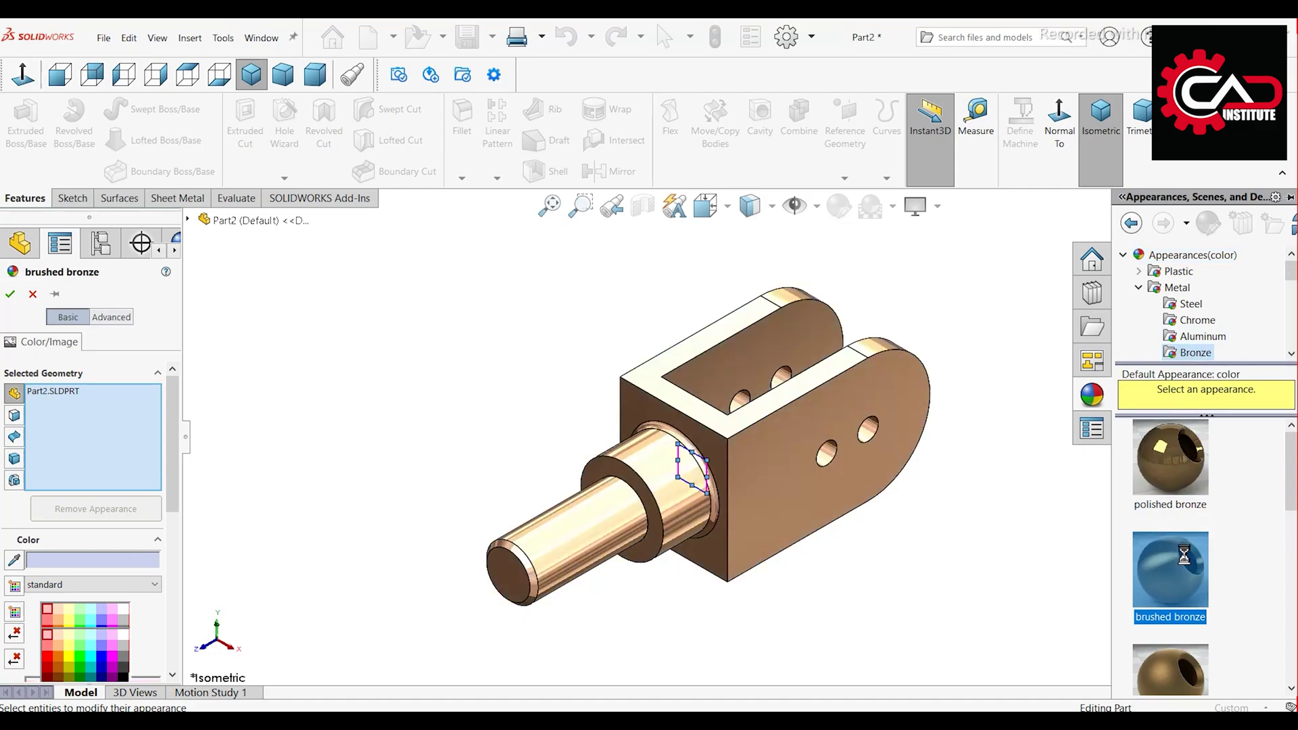
middle_drag(918, 578, 893, 527)
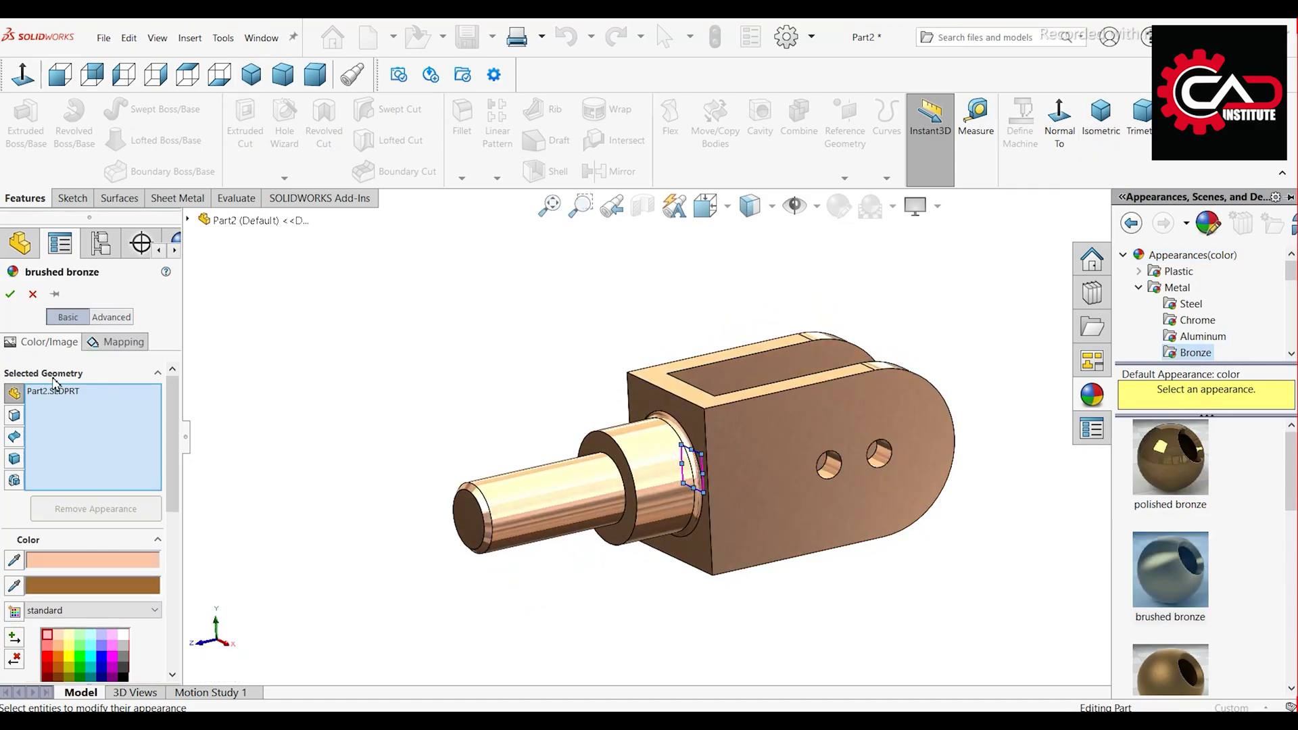
click(9, 295)
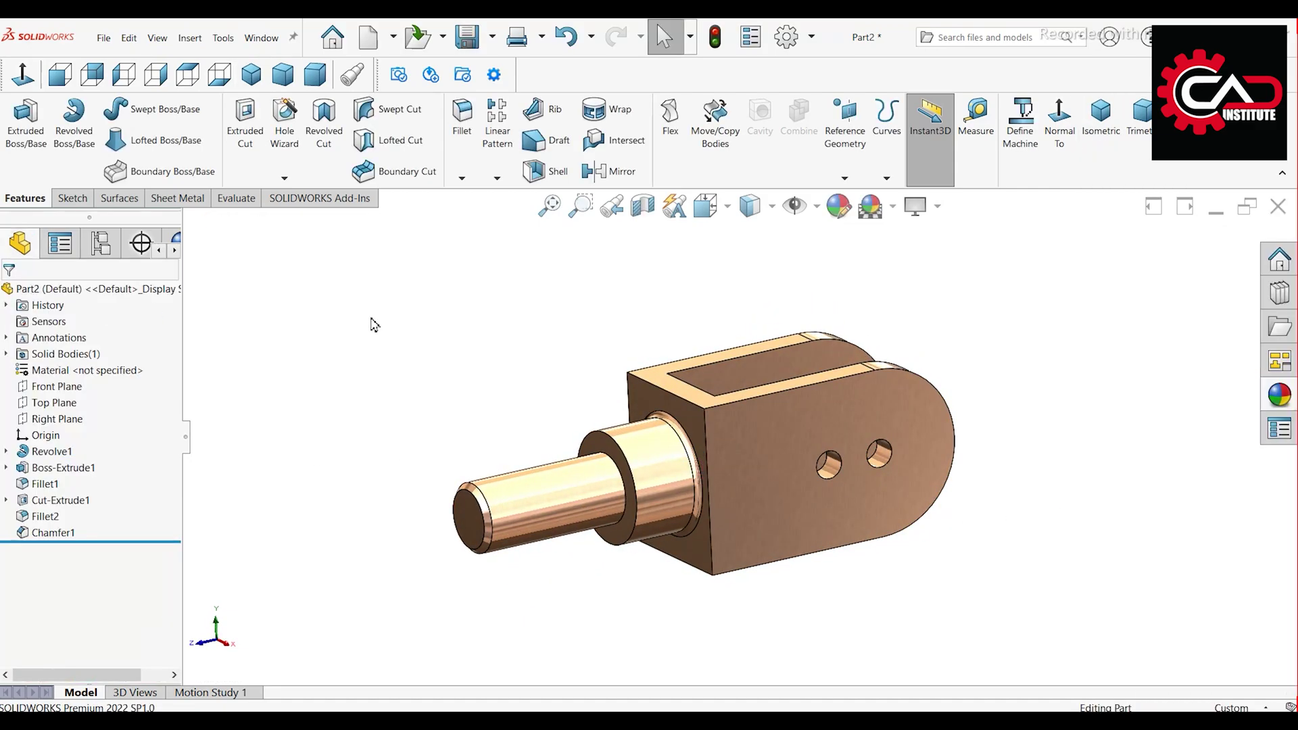